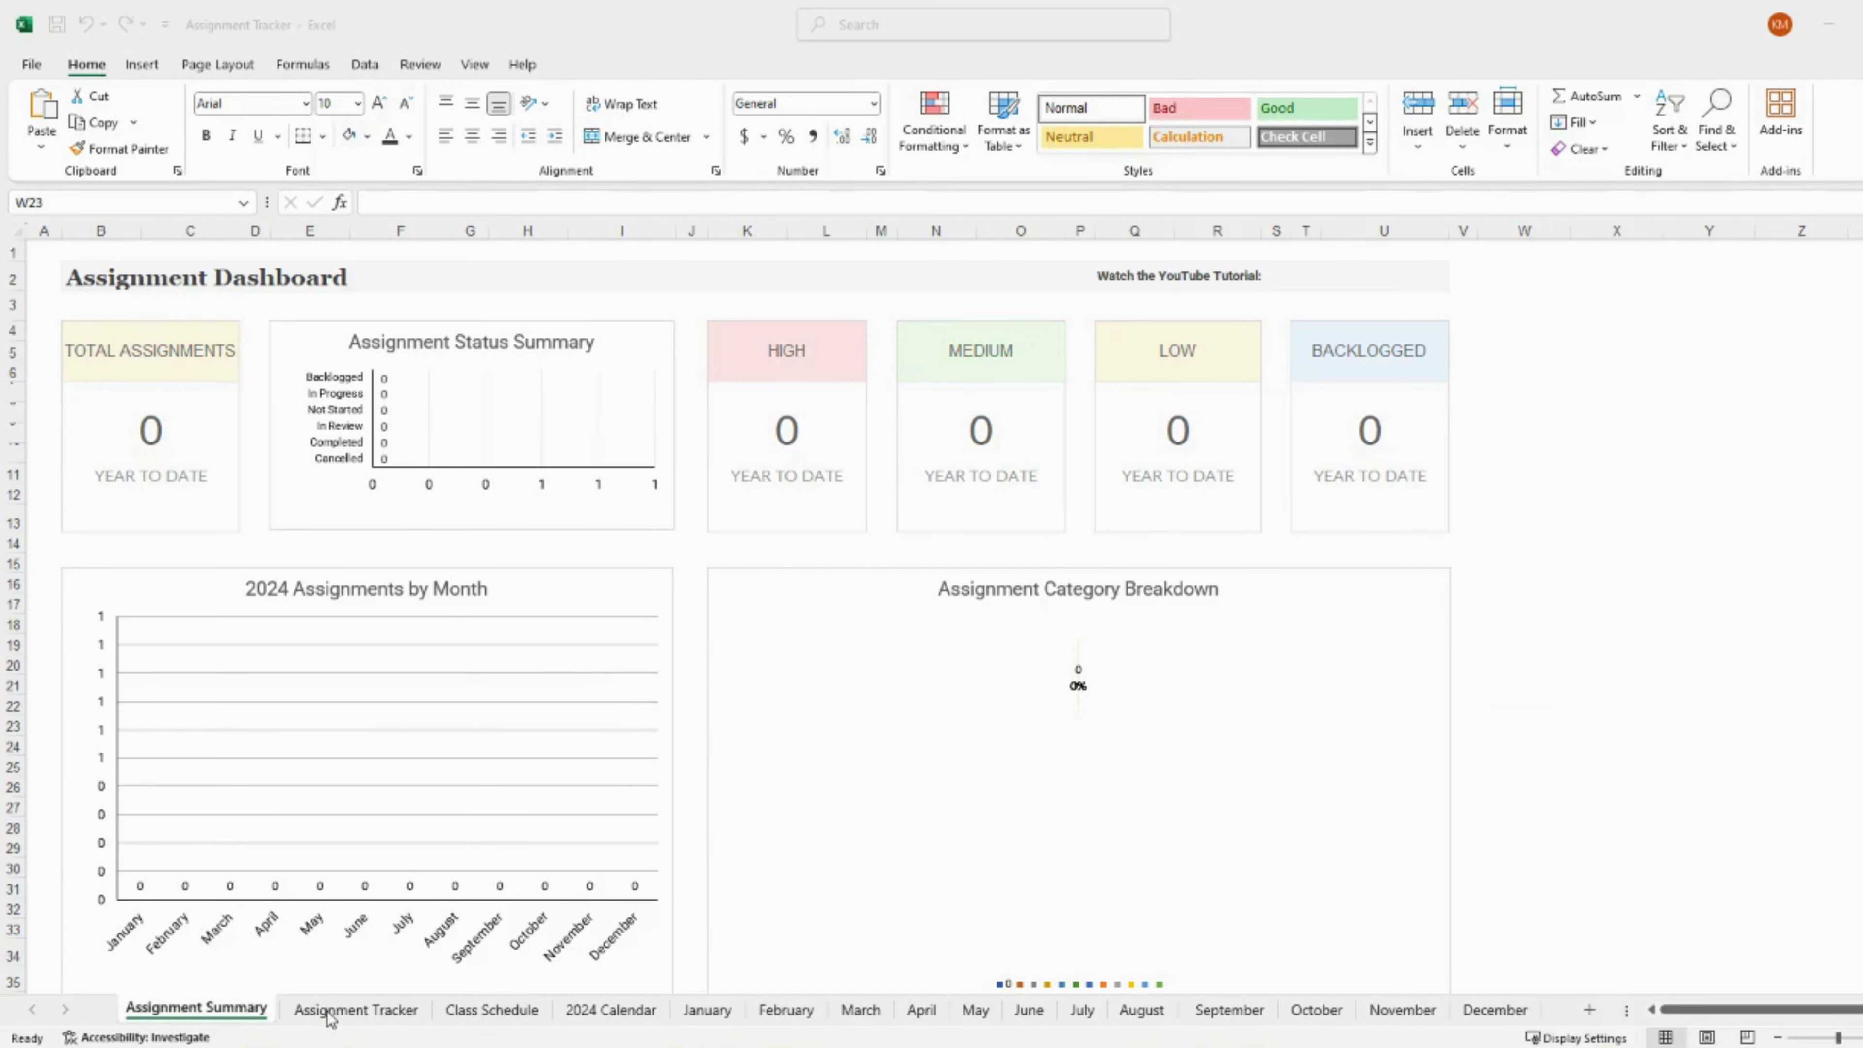
On the Assignment Tracker sheet, enter "Assignment name 1" as the first assignment's name and "Group project" as its details.
{"action": "left_click", "coordinate": [353, 1012]}
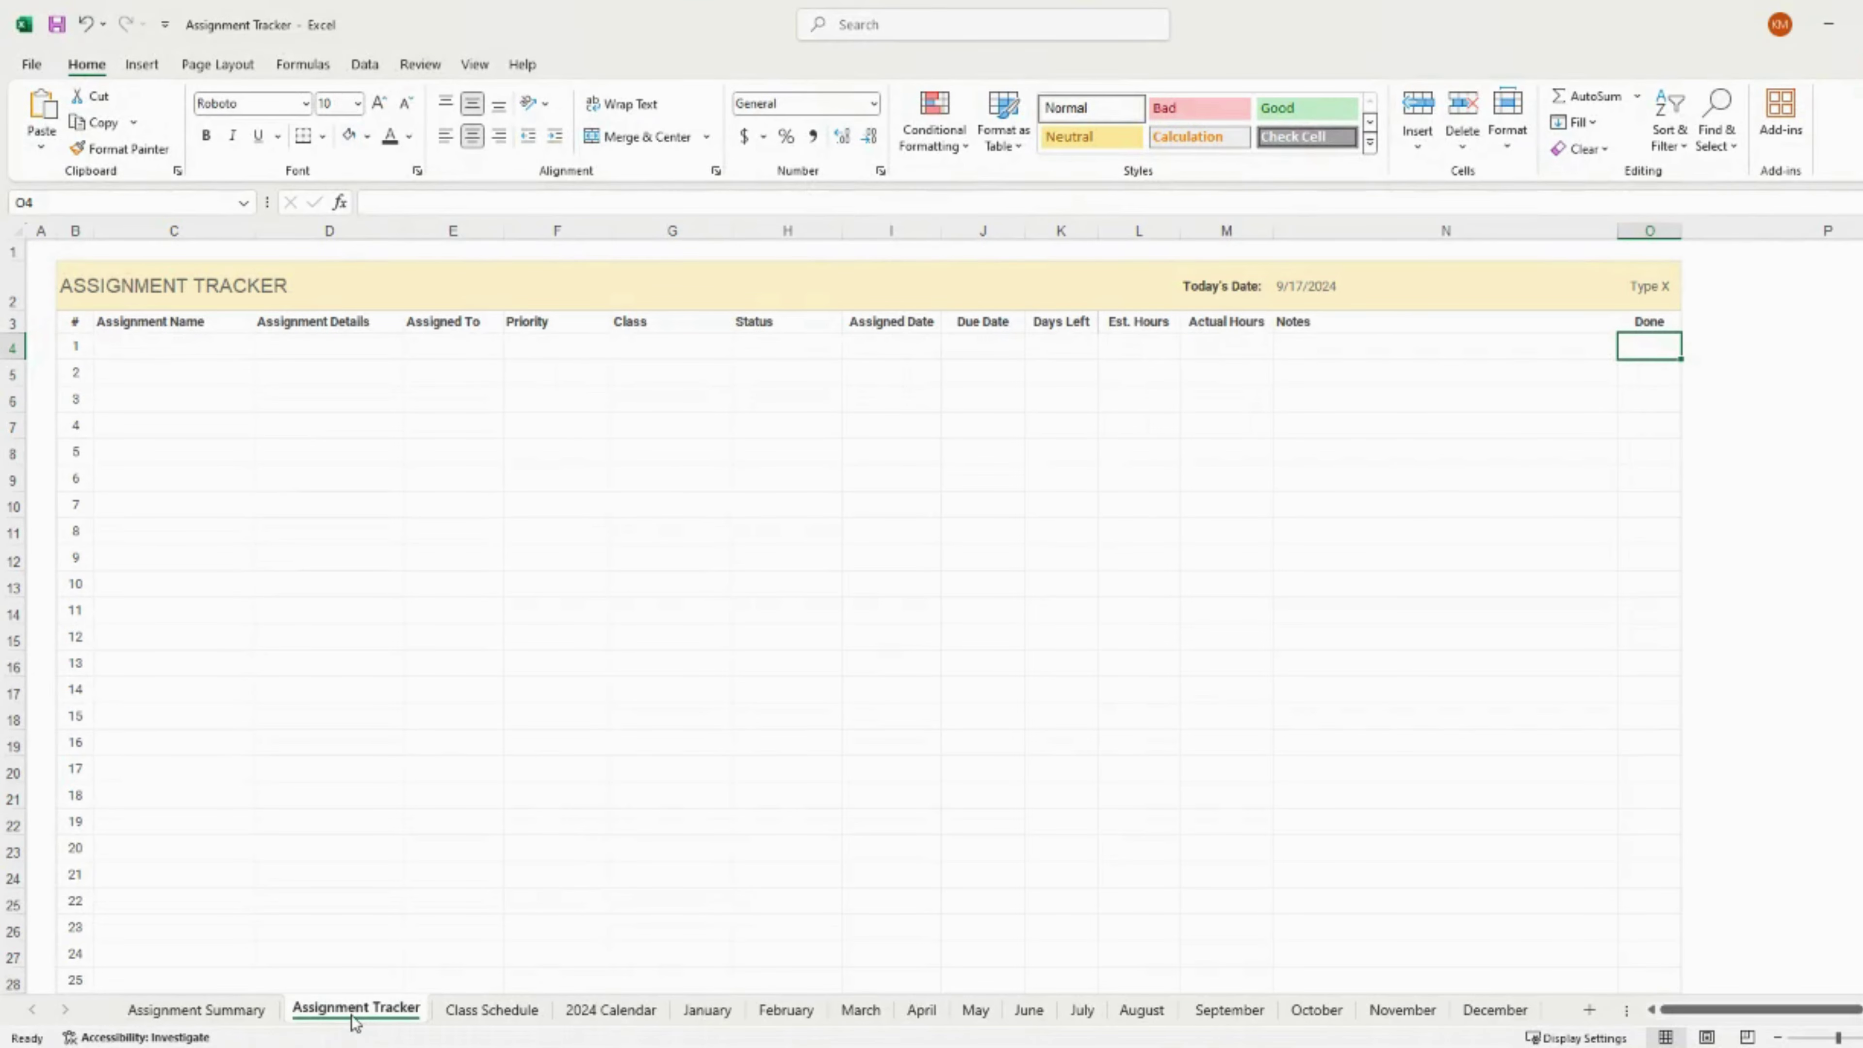
{"action": "left_click", "coordinate": [228, 347]}
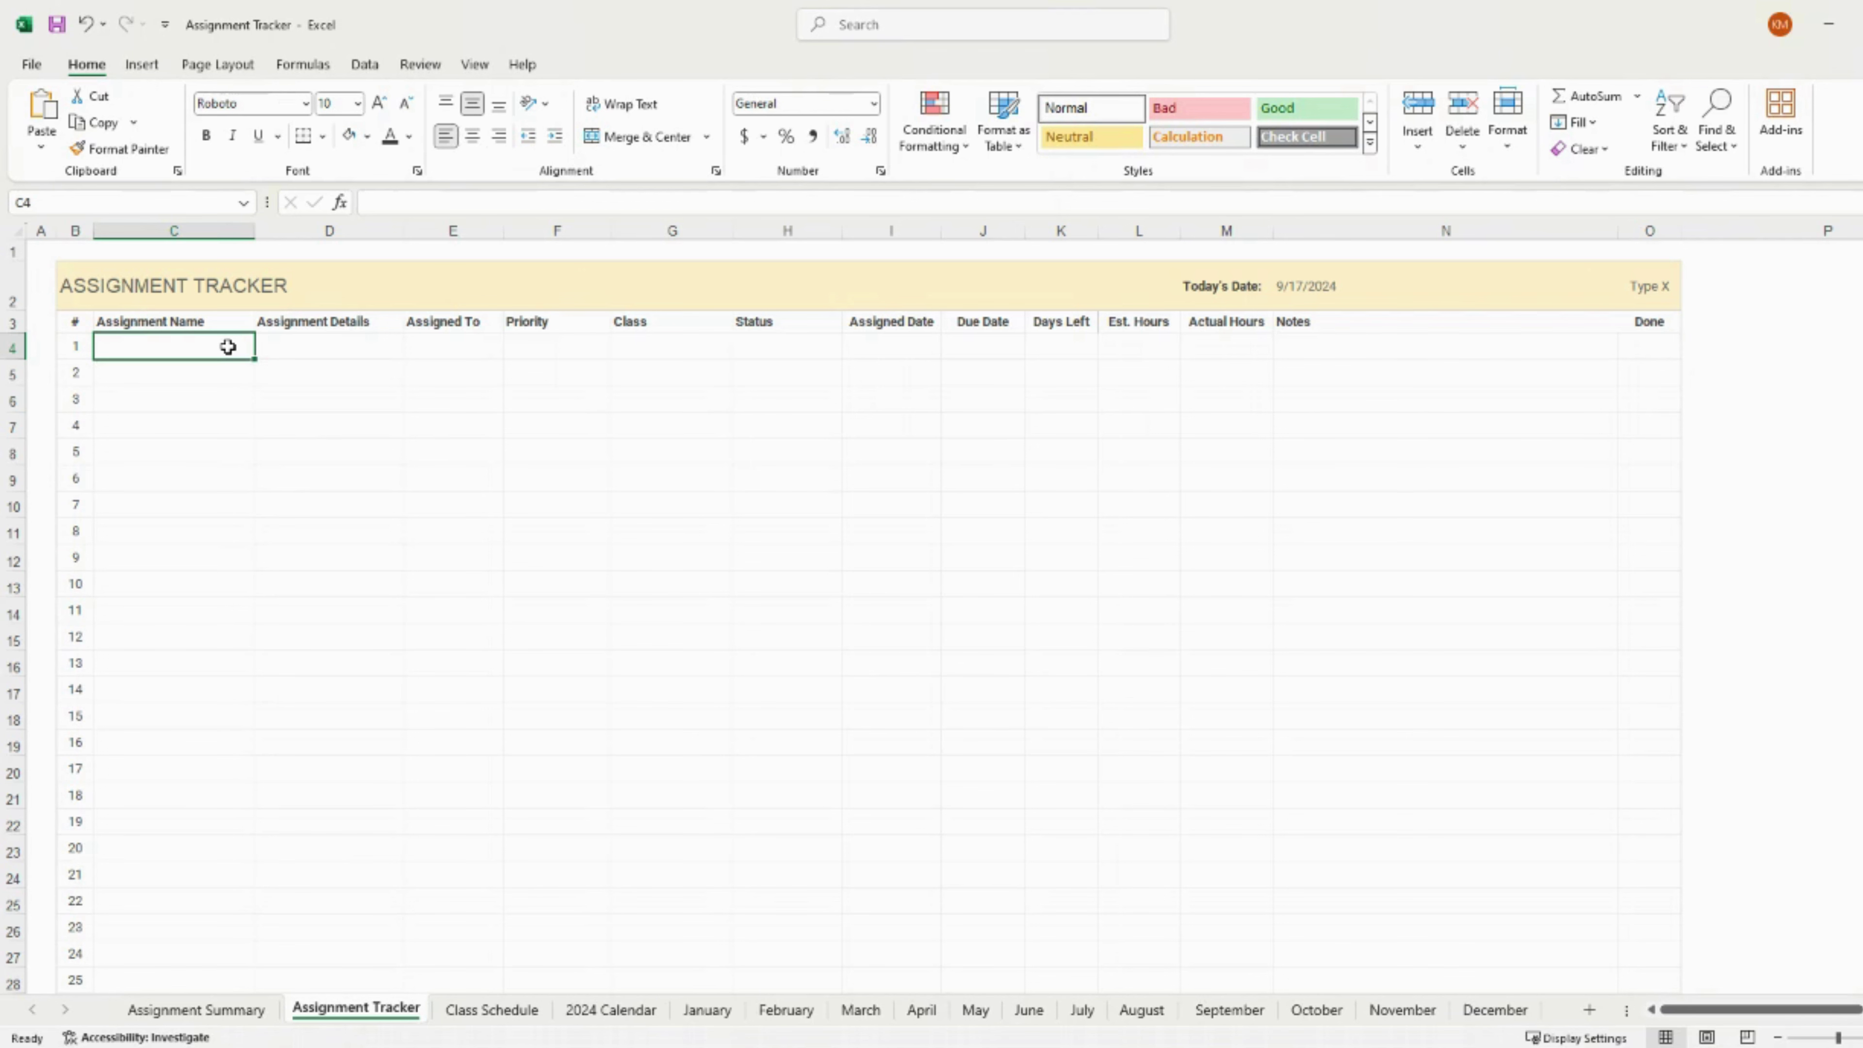
{"action": "type", "text": "Ass"}
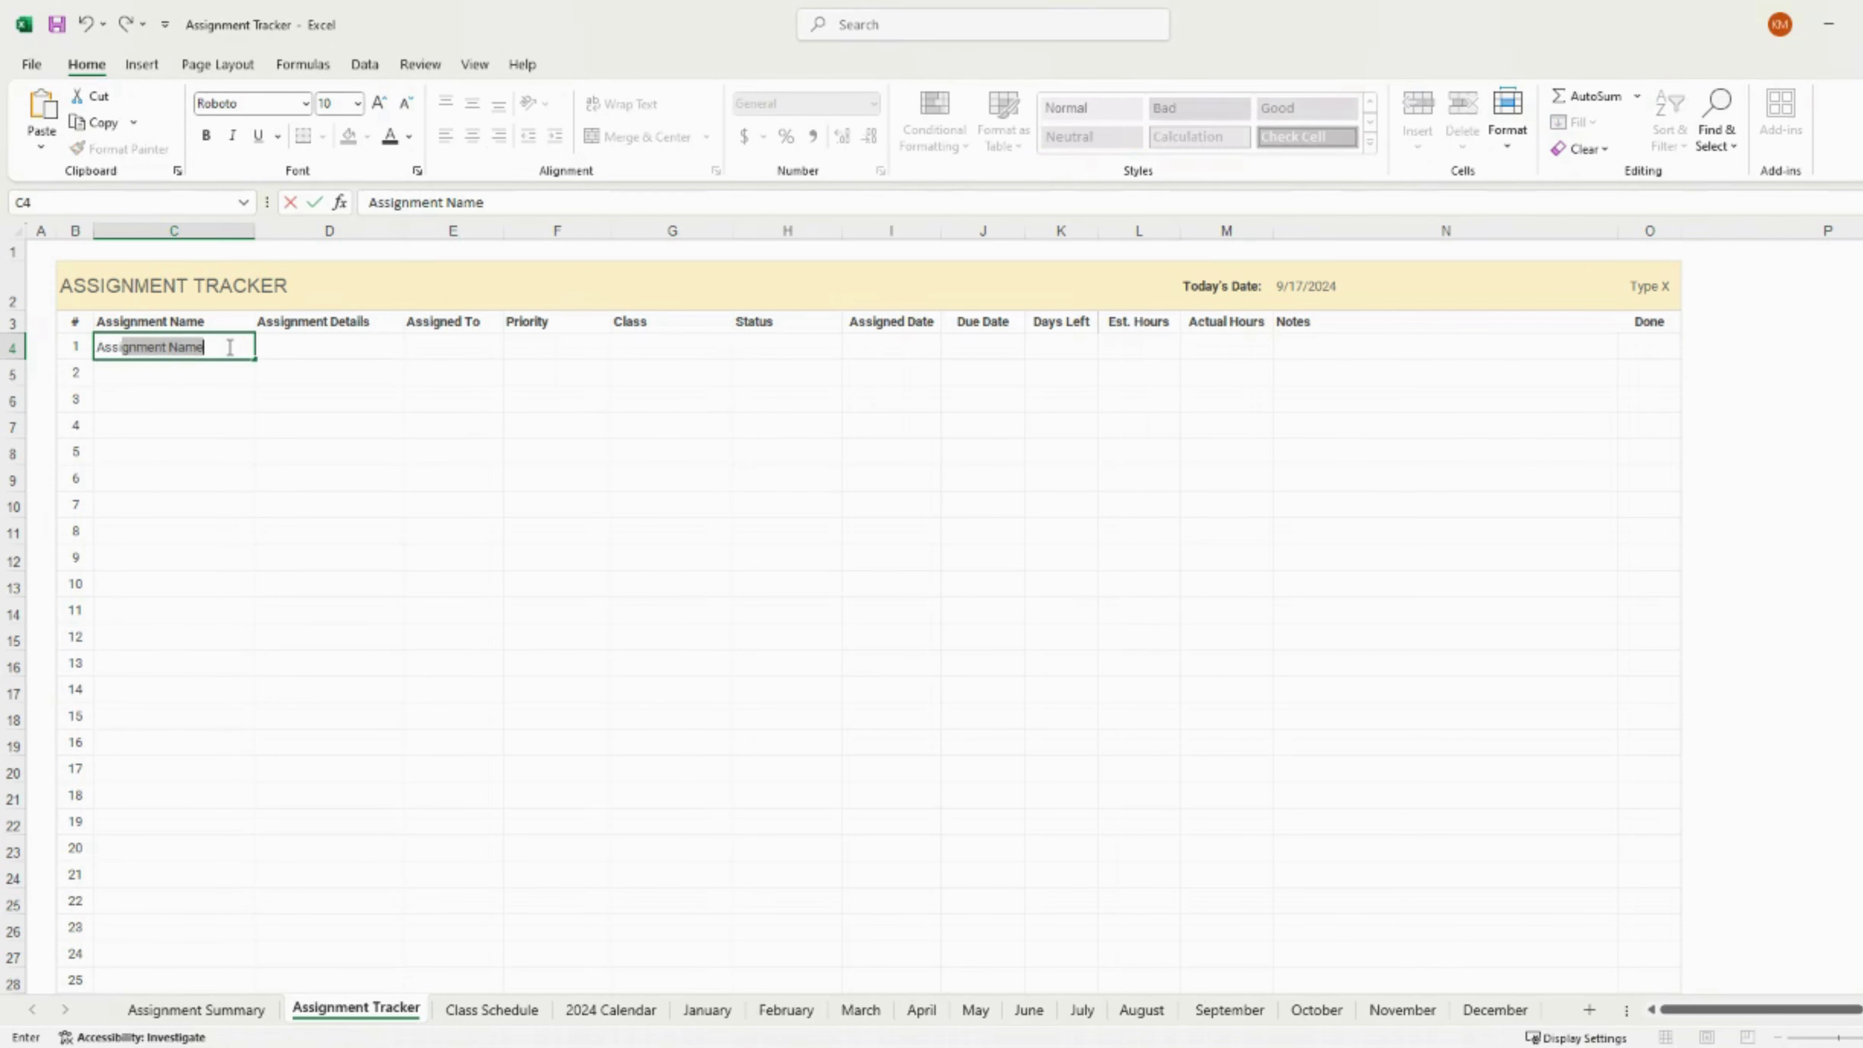
{"action": "type", "text": "ignment name 1"}
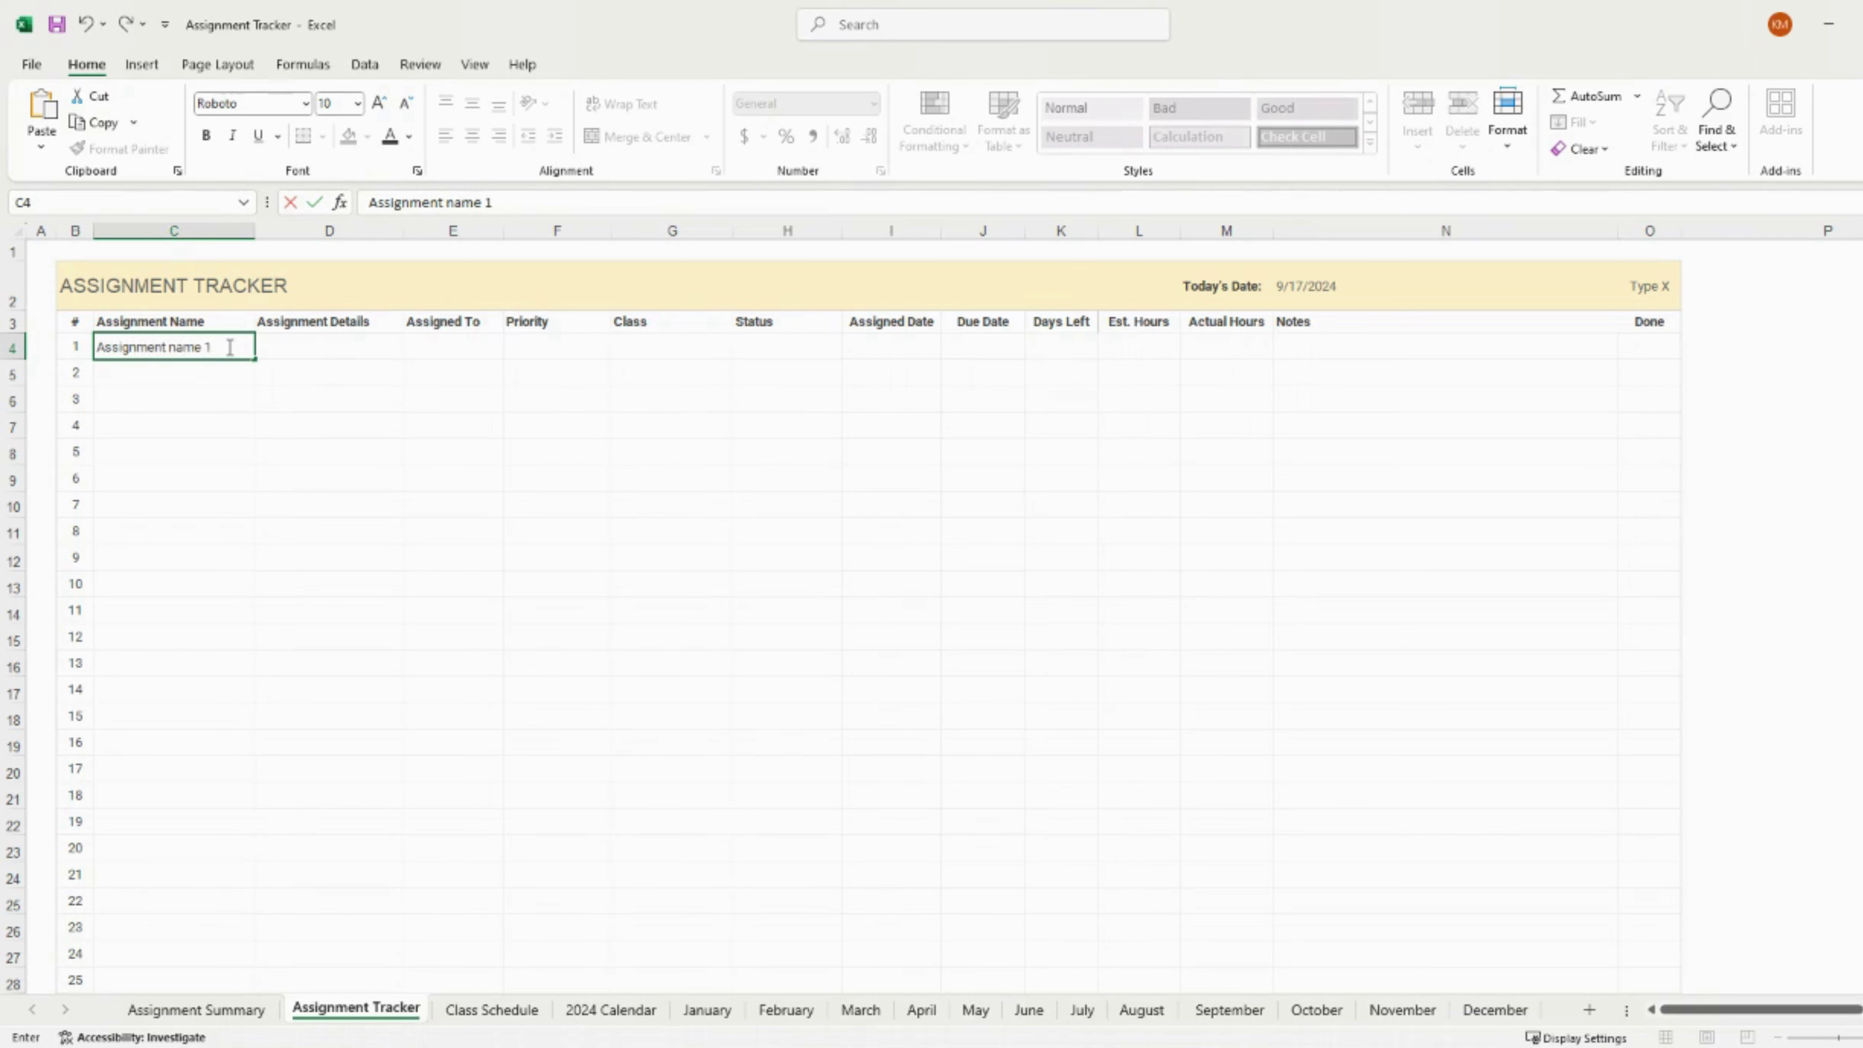
{"action": "key", "text": "Tab"}
{"action": "type", "text": "Group"}
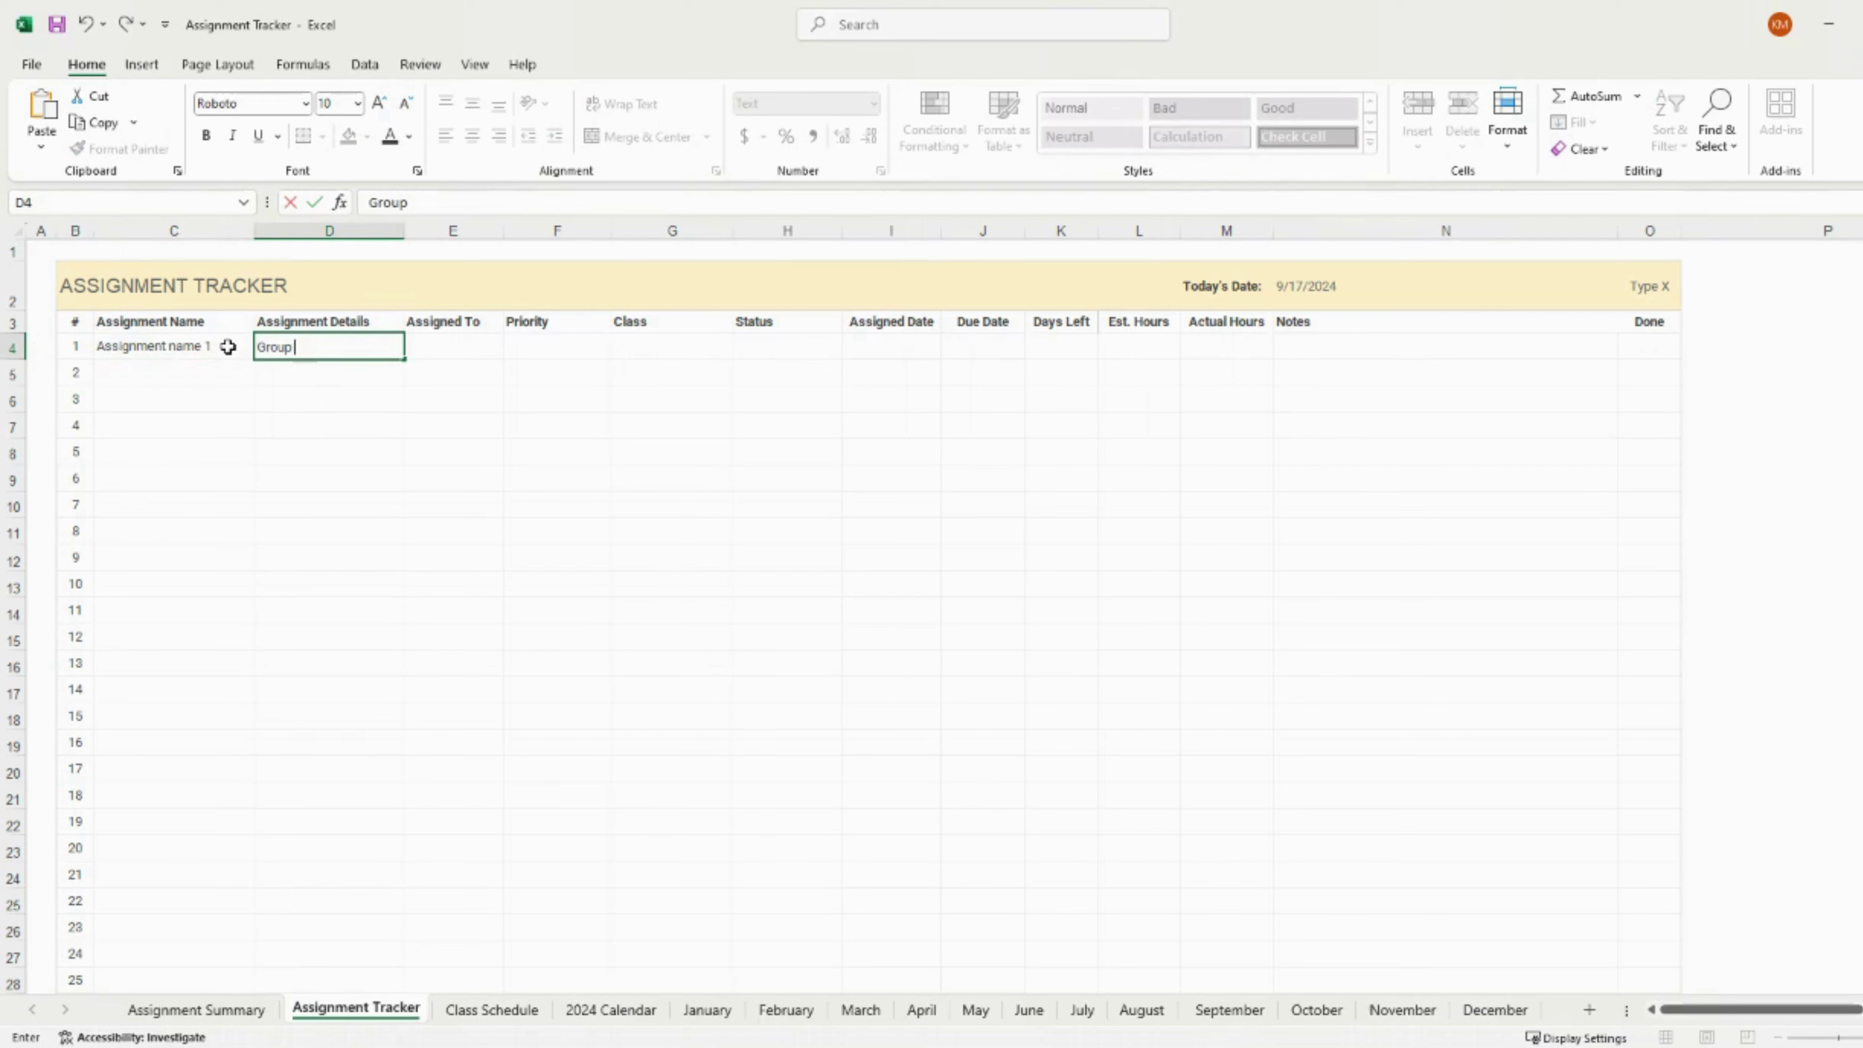
{"action": "type", "text": " project"}
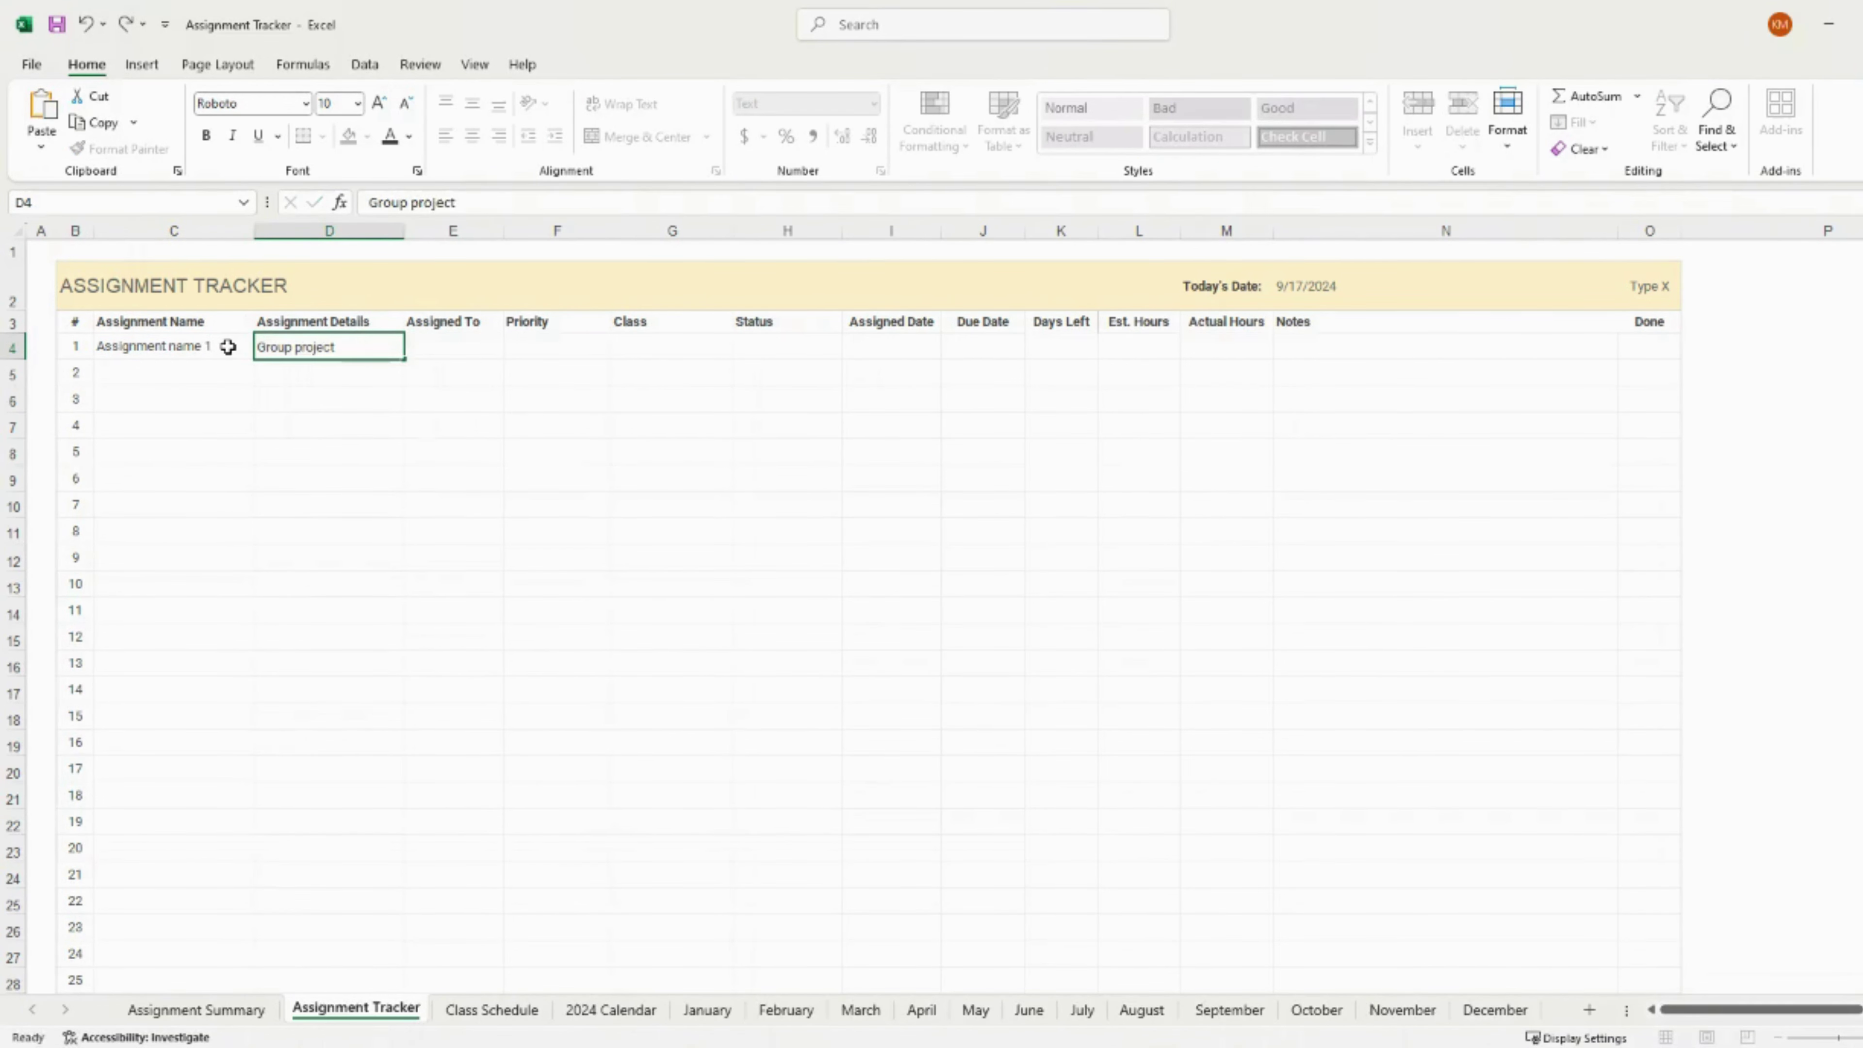
Enter the assignee's first name for the first assignment and set its priority to High.
{"action": "key", "text": "Tab"}
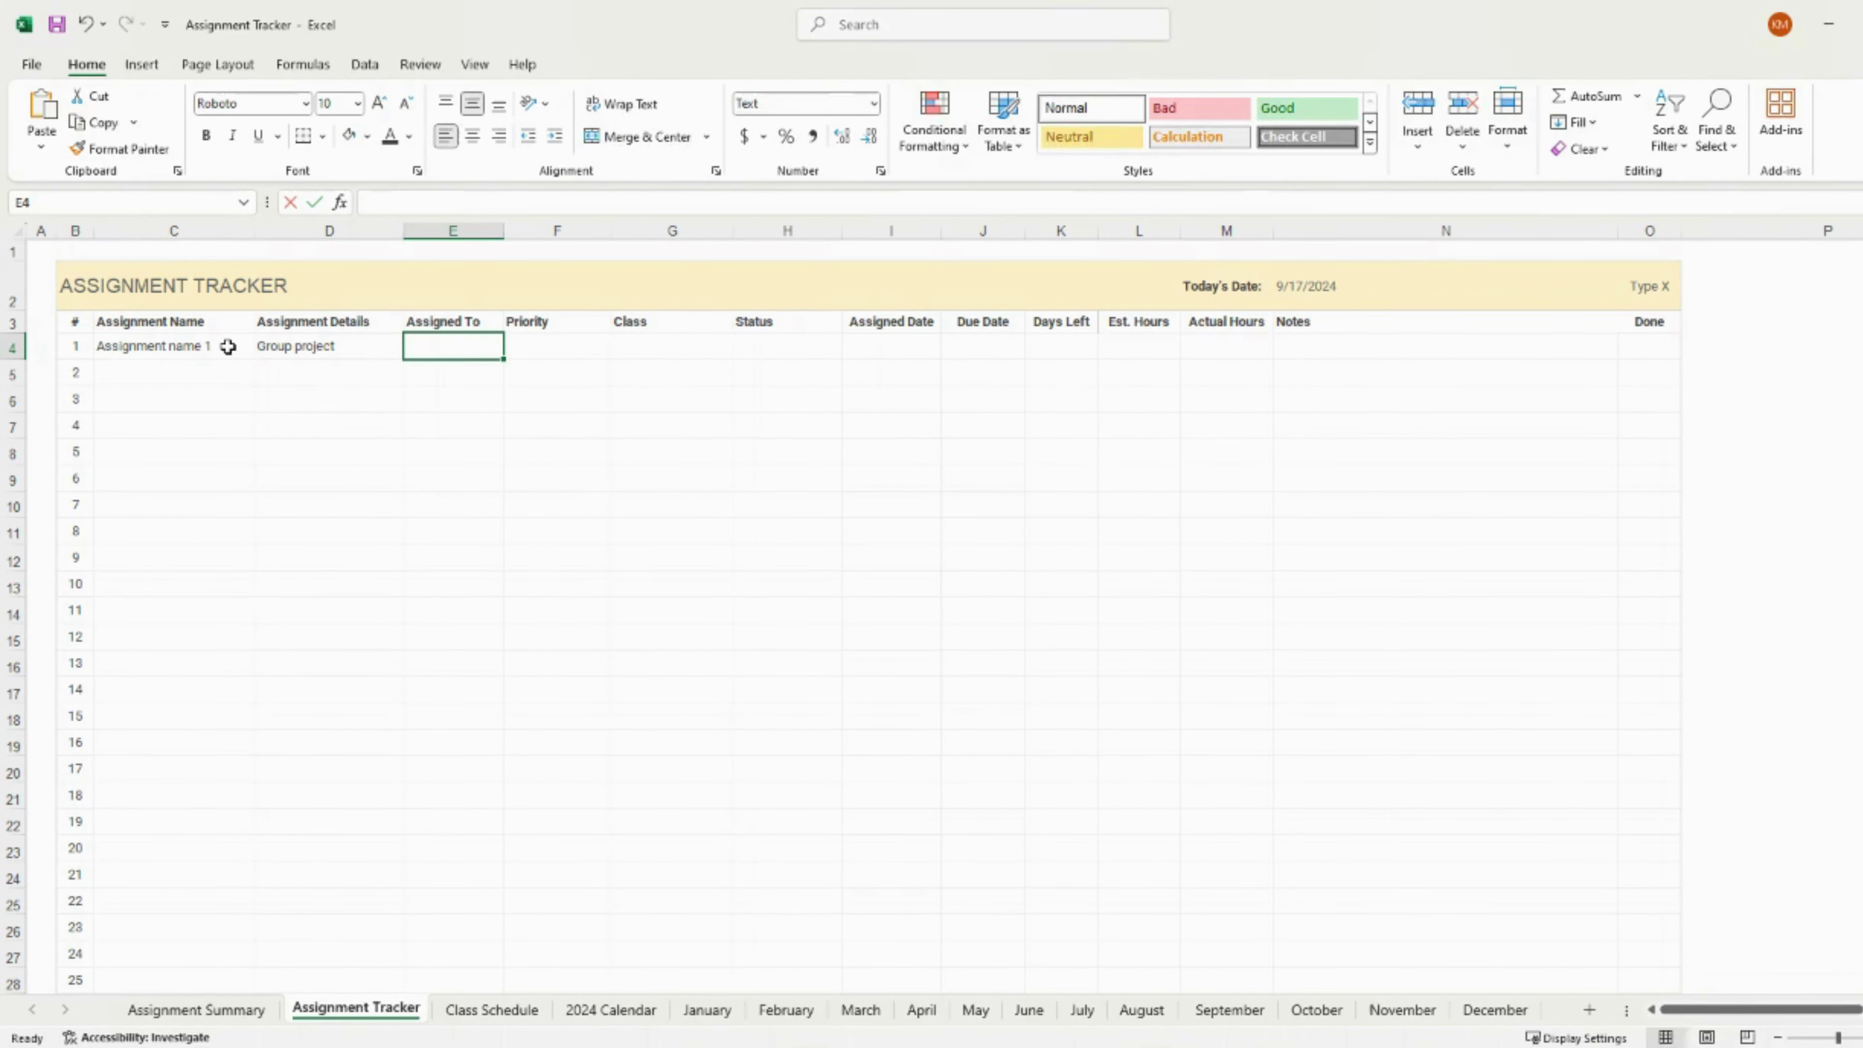
{"action": "type", "text": "Tim"}
{"action": "key", "text": "Tab"}
{"action": "key", "text": "shift+Tab"}
{"action": "left_click", "coordinate": [566, 345]}
{"action": "left_click", "coordinate": [619, 352]}
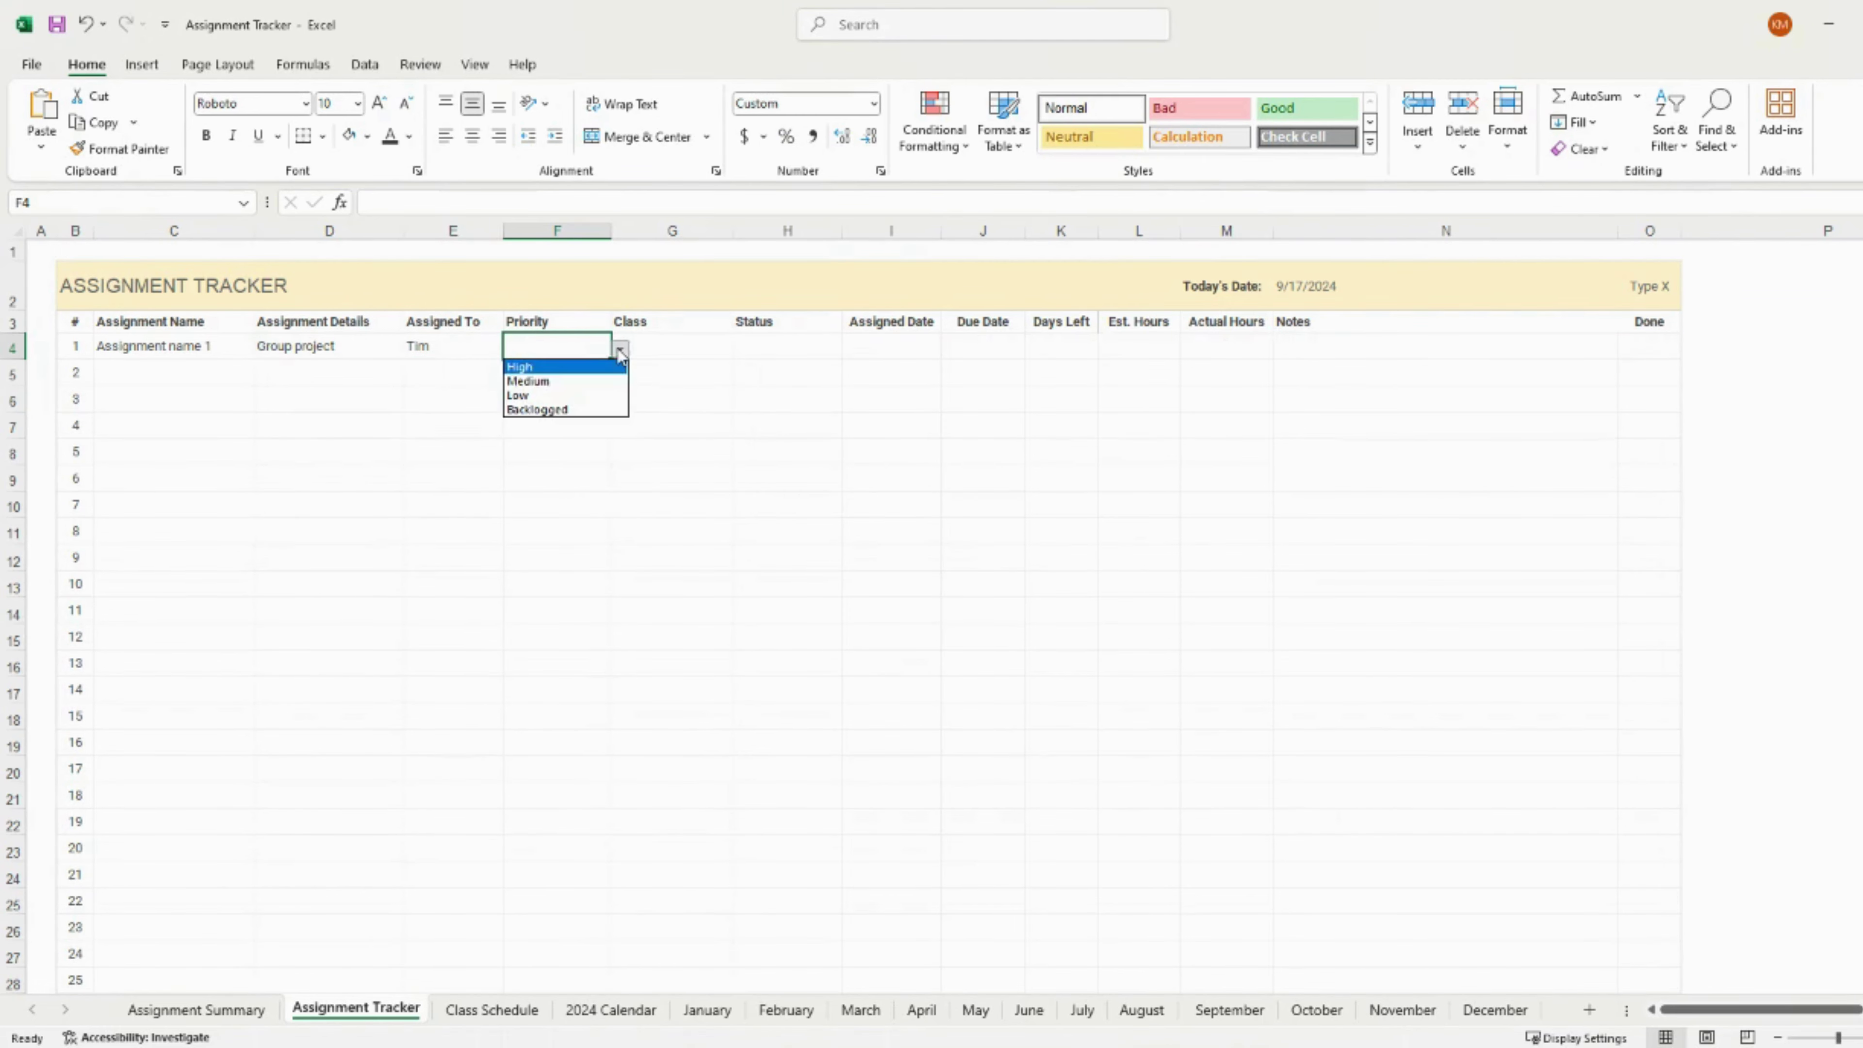
{"action": "key", "text": "Return"}
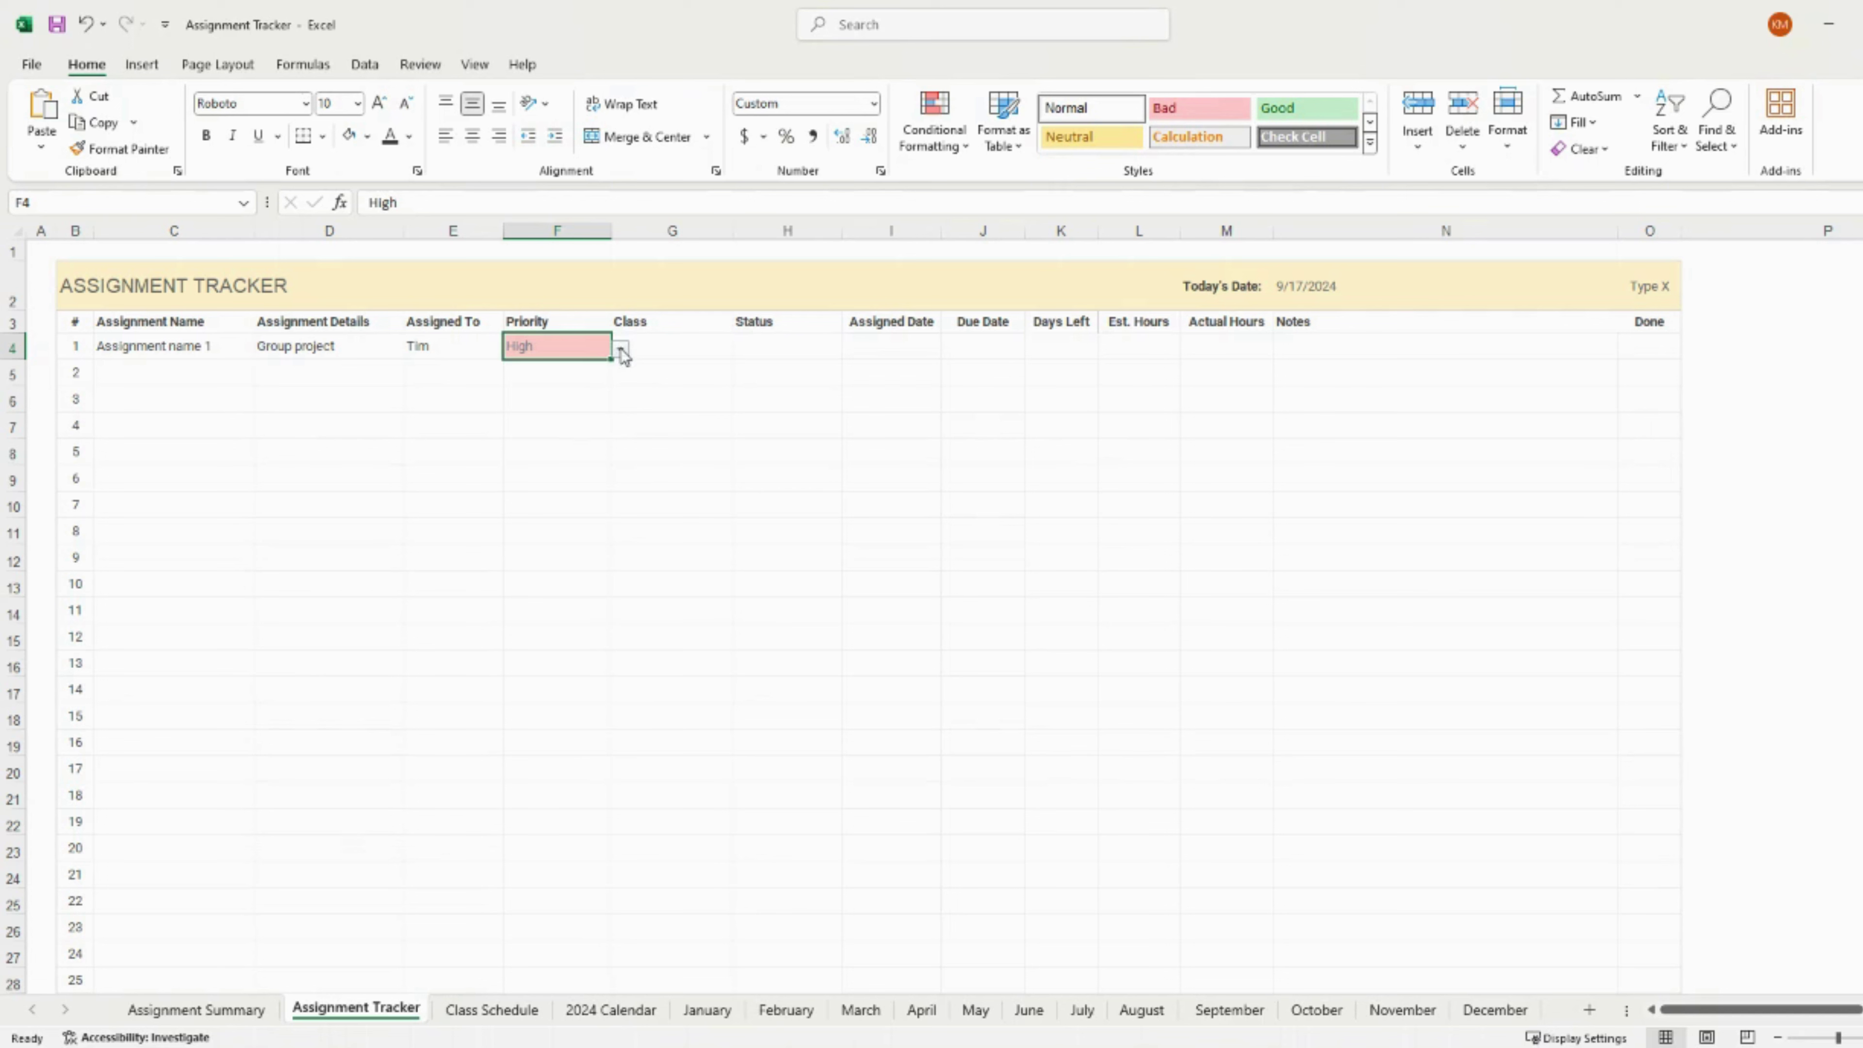
Try the Low priority on the first assignment and switch it back to High.
{"action": "left_click", "coordinate": [620, 349]}
{"action": "left_click", "coordinate": [608, 397]}
{"action": "left_click", "coordinate": [622, 350]}
{"action": "left_click", "coordinate": [615, 368]}
Change Art to "Art 1" in the data validation list source for the whole Class column, G4 through G999.
{"action": "left_click", "coordinate": [664, 348]}
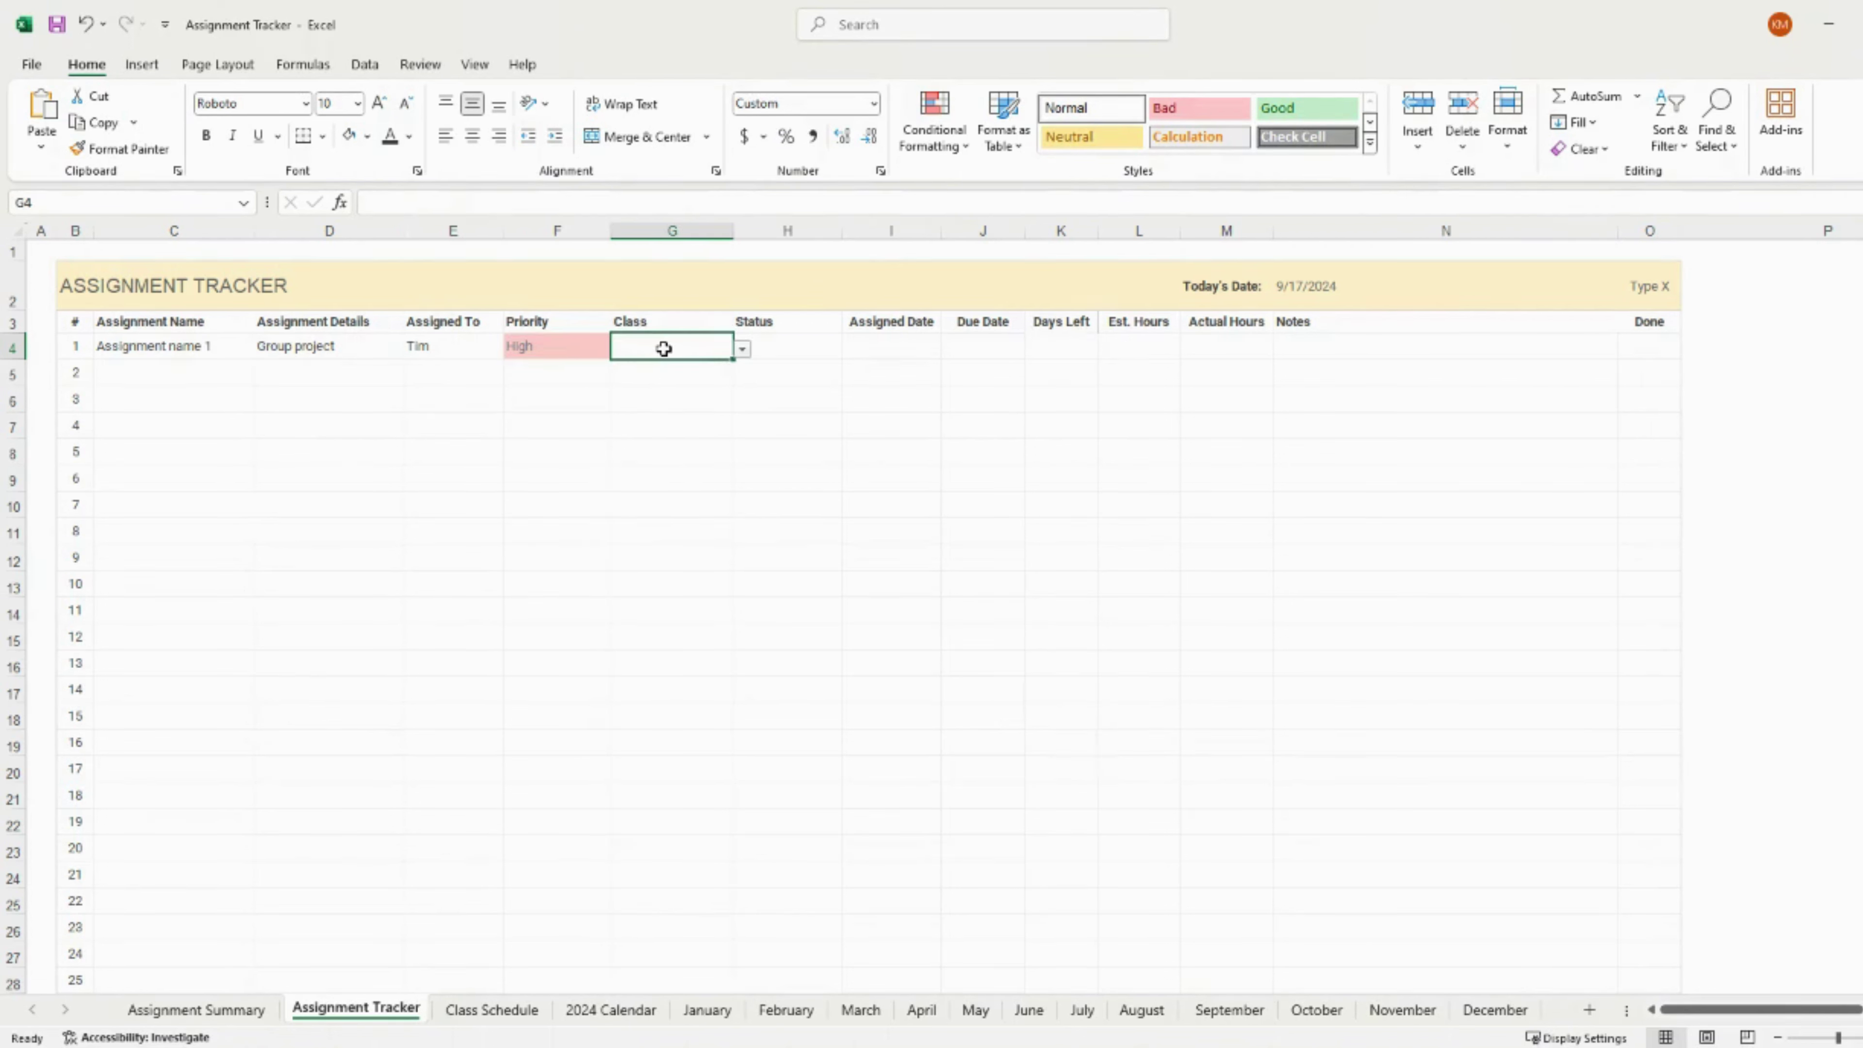
{"action": "left_click", "coordinate": [743, 349]}
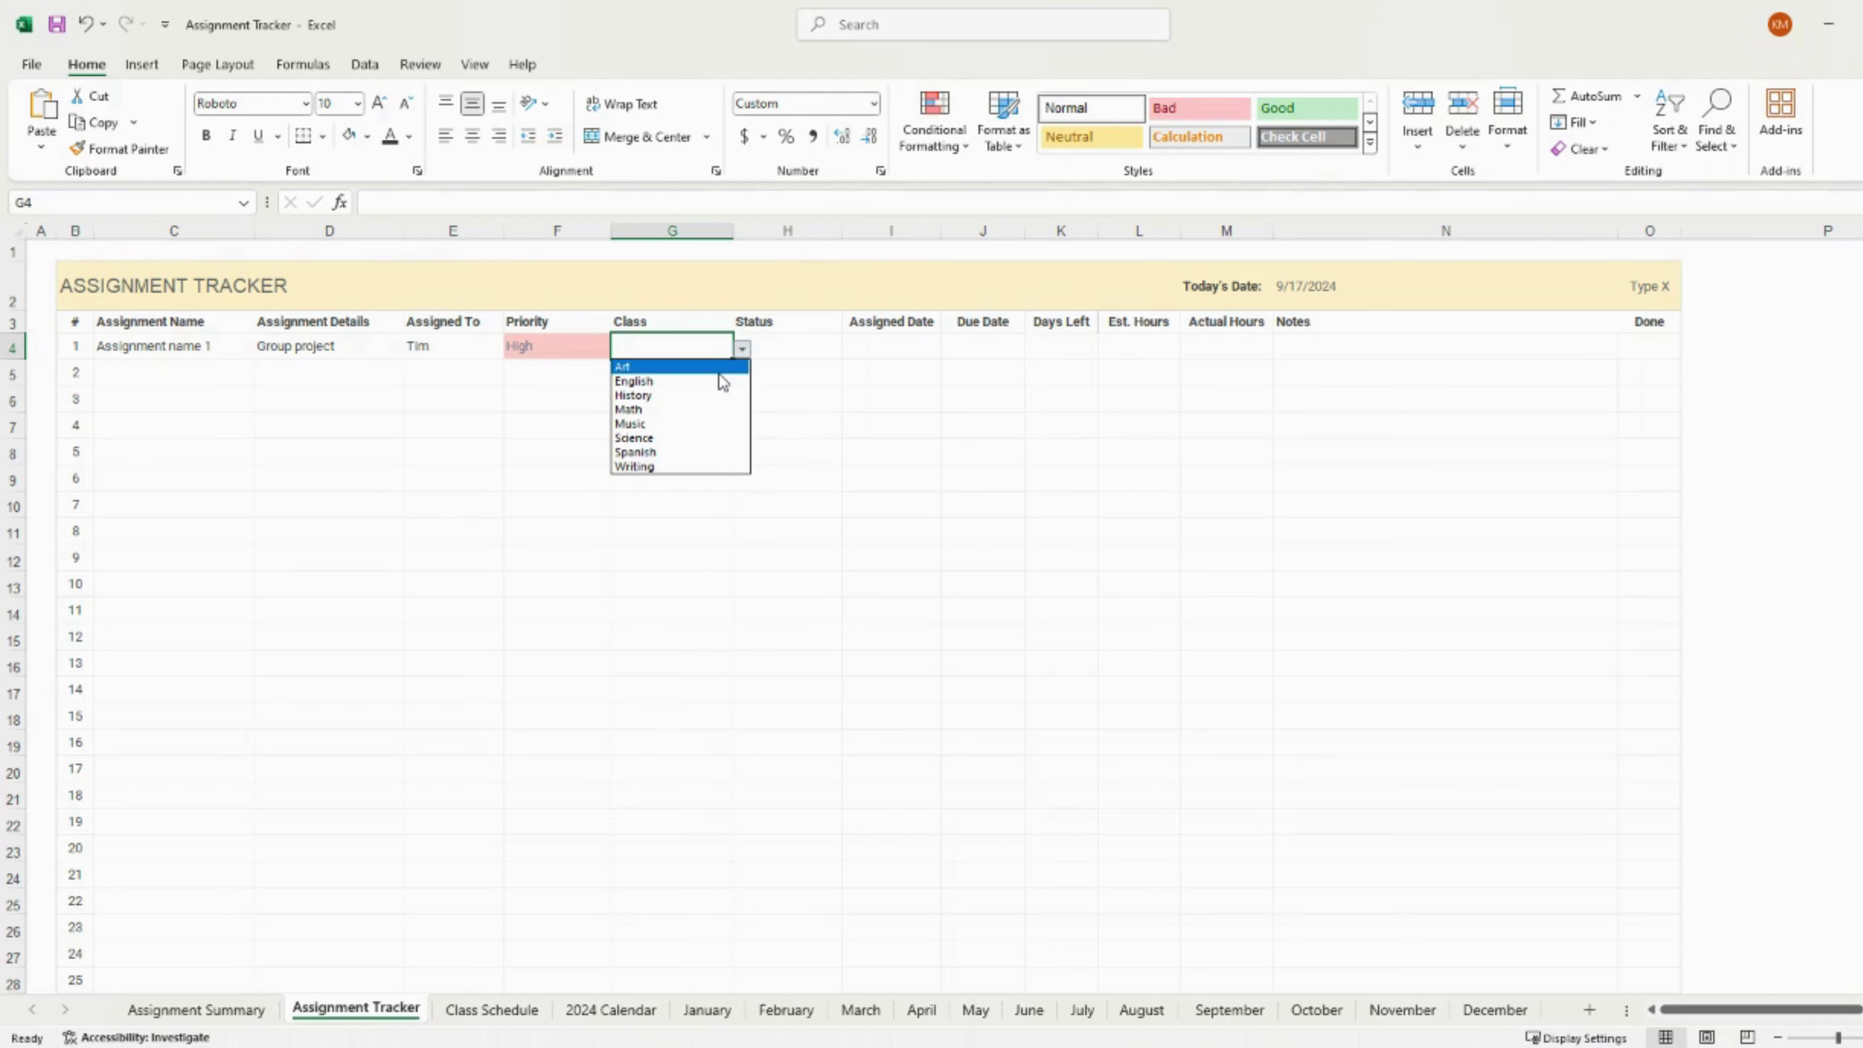
{"action": "left_click", "coordinate": [693, 539]}
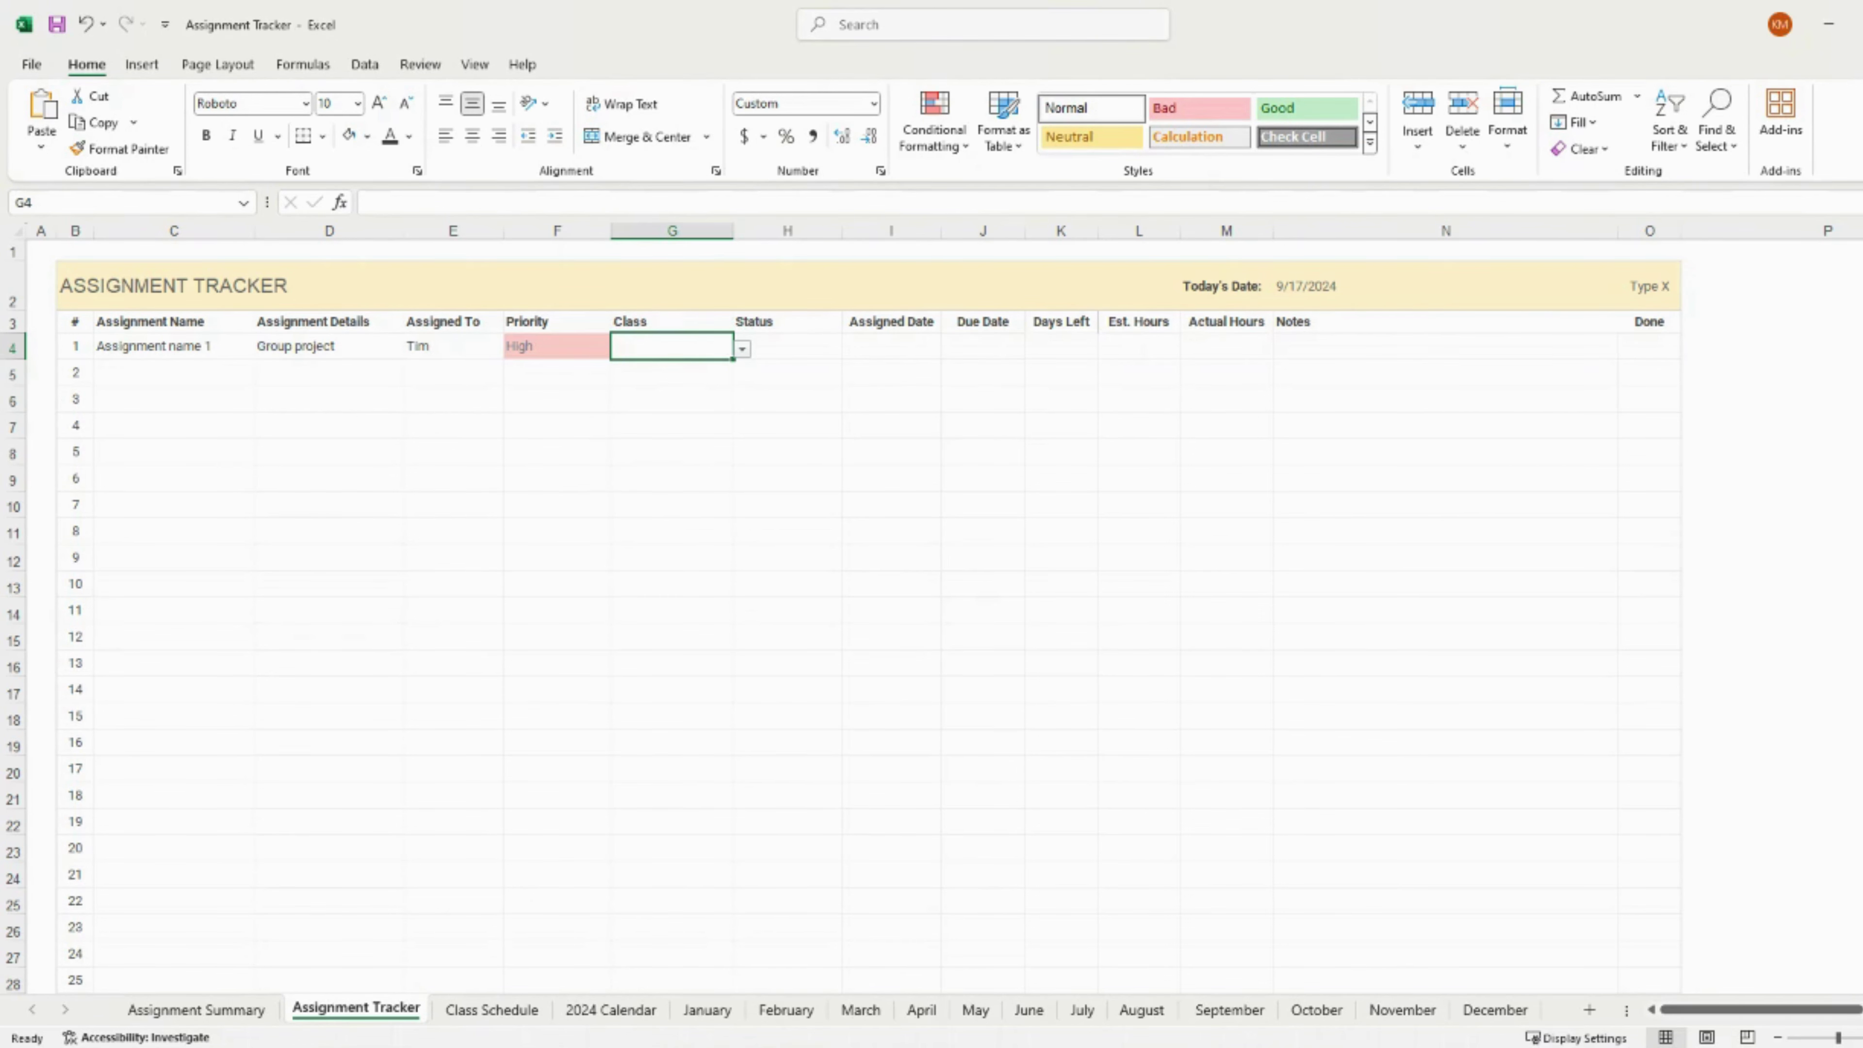
{"action": "left_click_drag", "start_coordinate": [1862, 264], "coordinate": [1862, 956]}
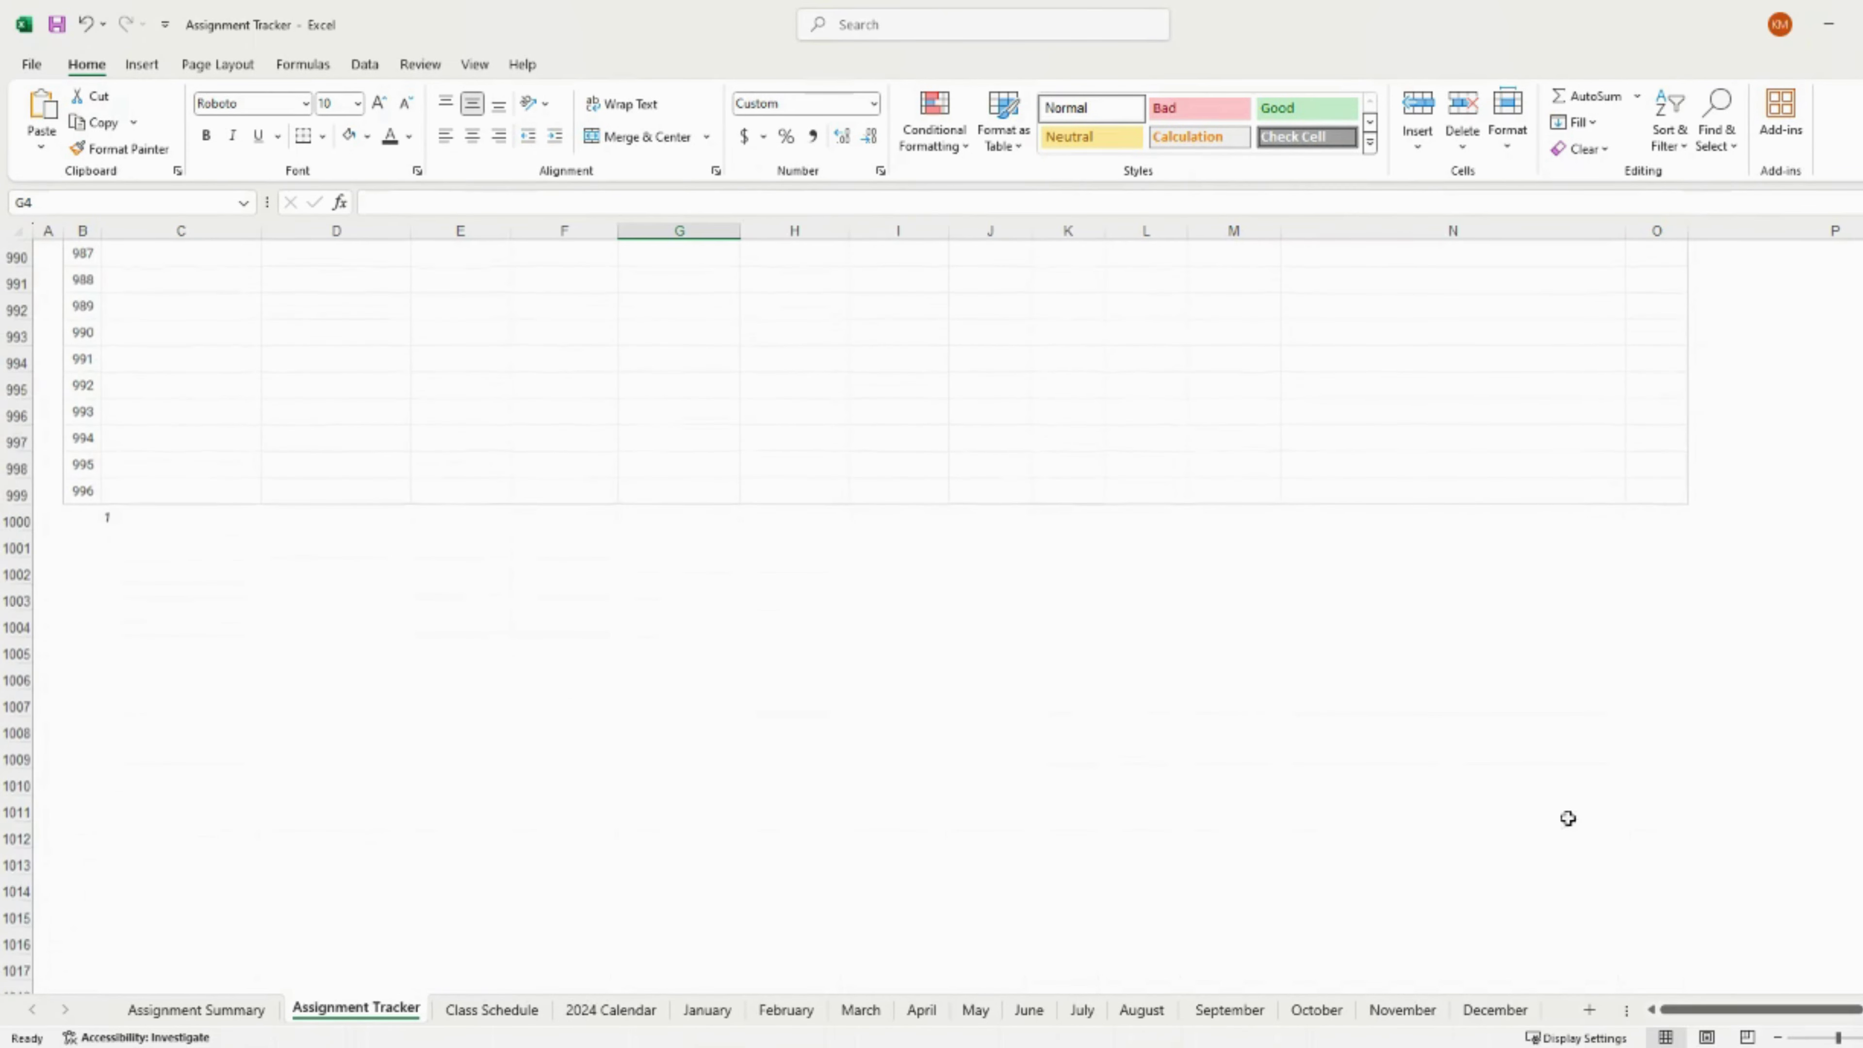
{"action": "left_click", "coordinate": [662, 488]}
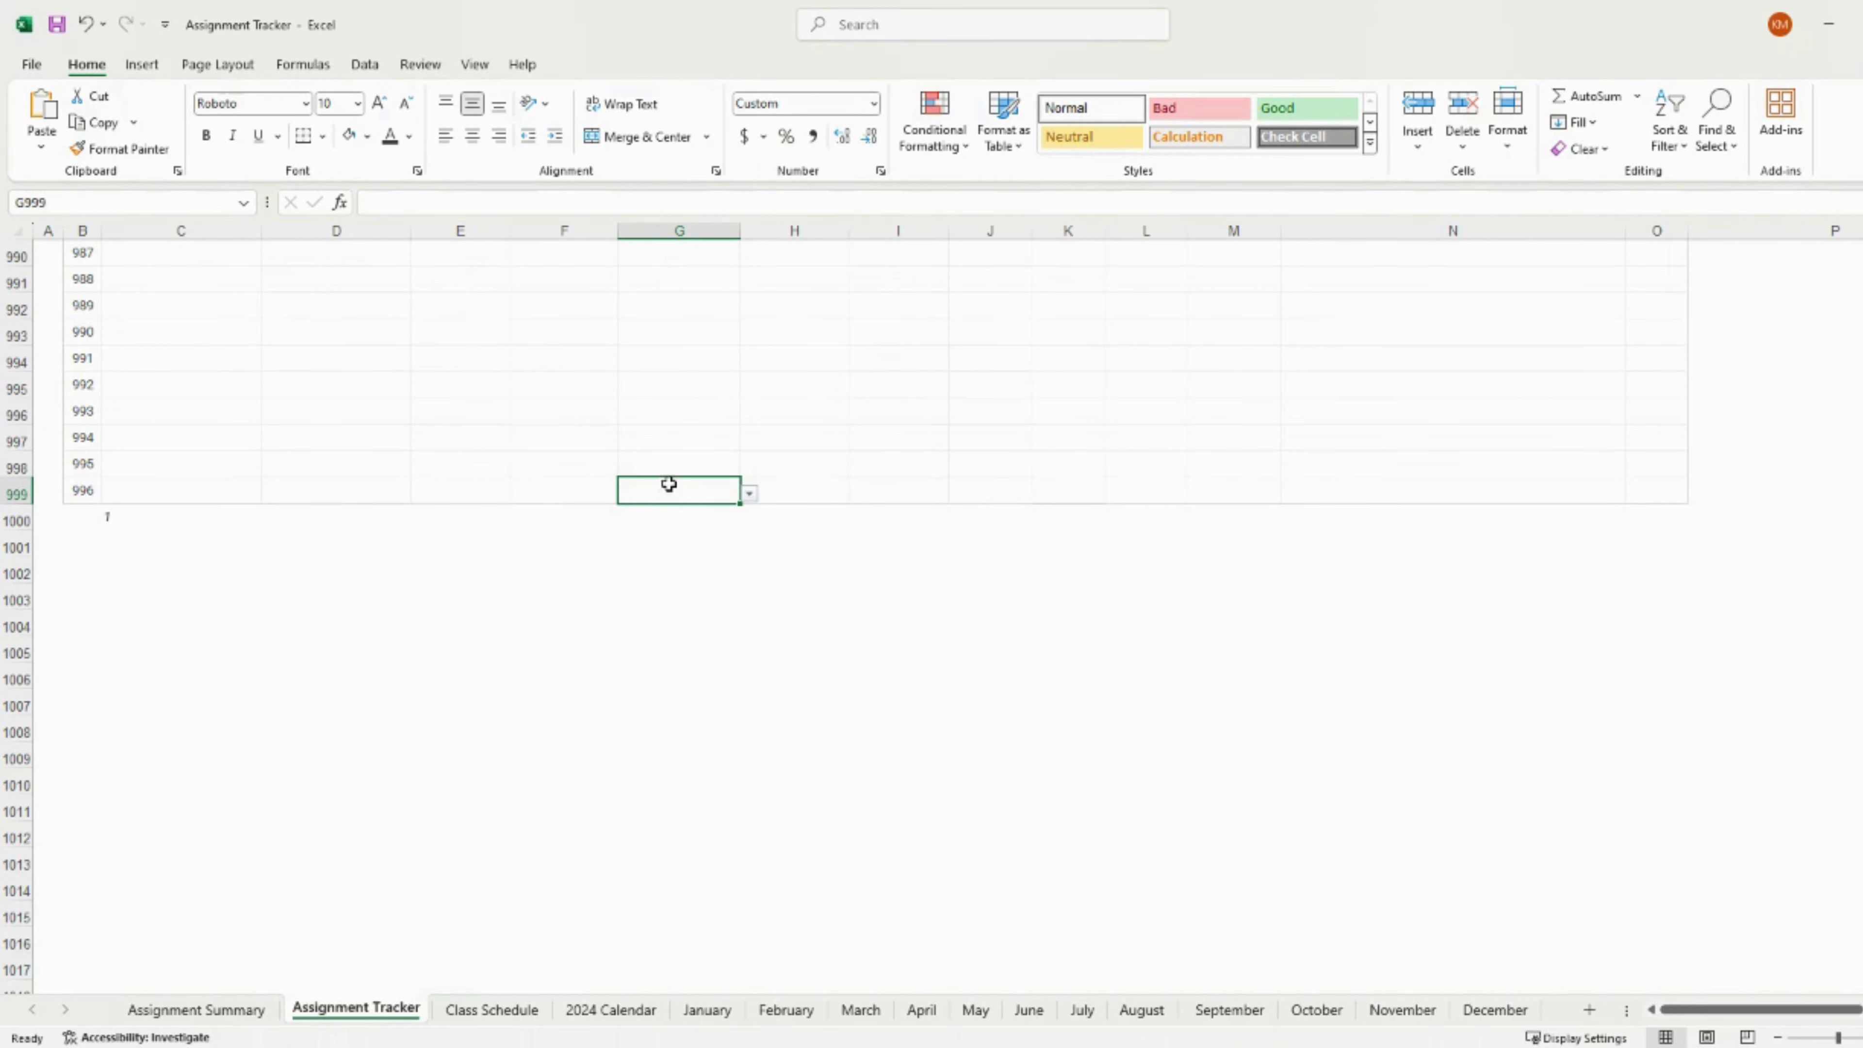
{"action": "left_click_drag", "start_coordinate": [663, 486], "coordinate": [652, 356]}
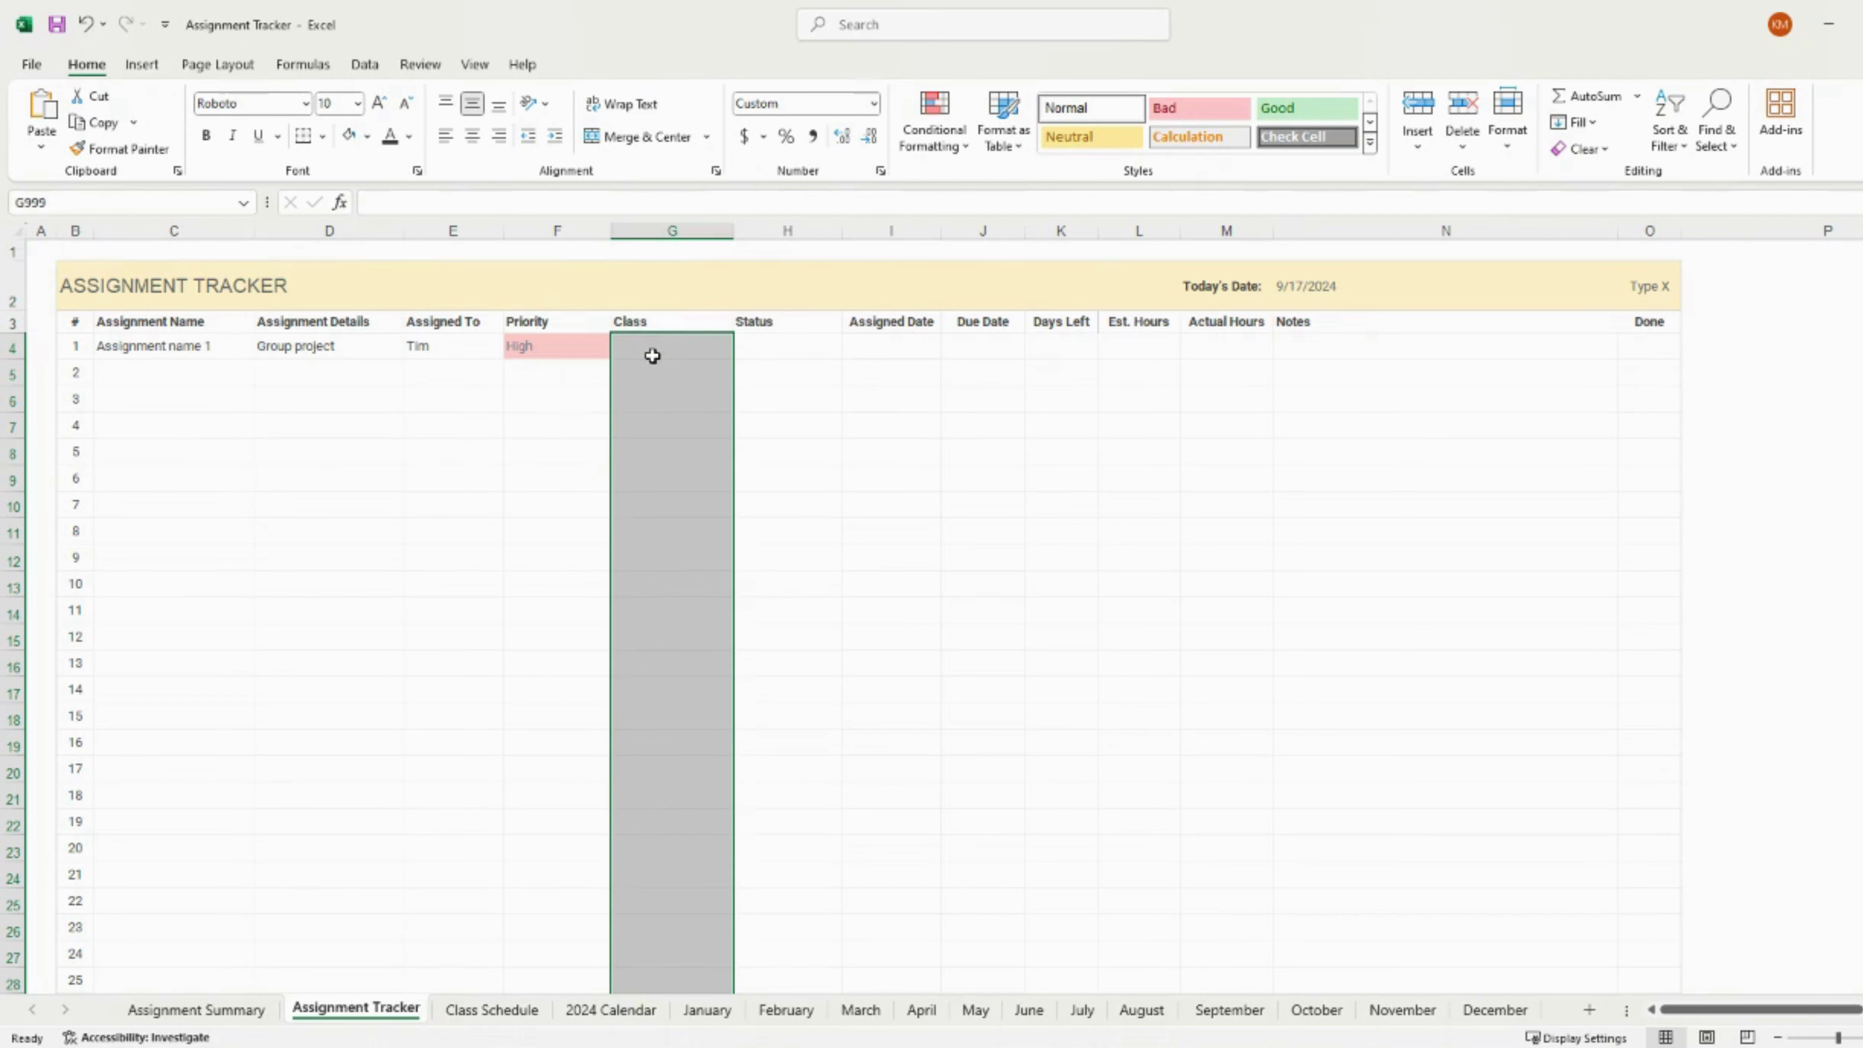
{"action": "left_click", "coordinate": [361, 68]}
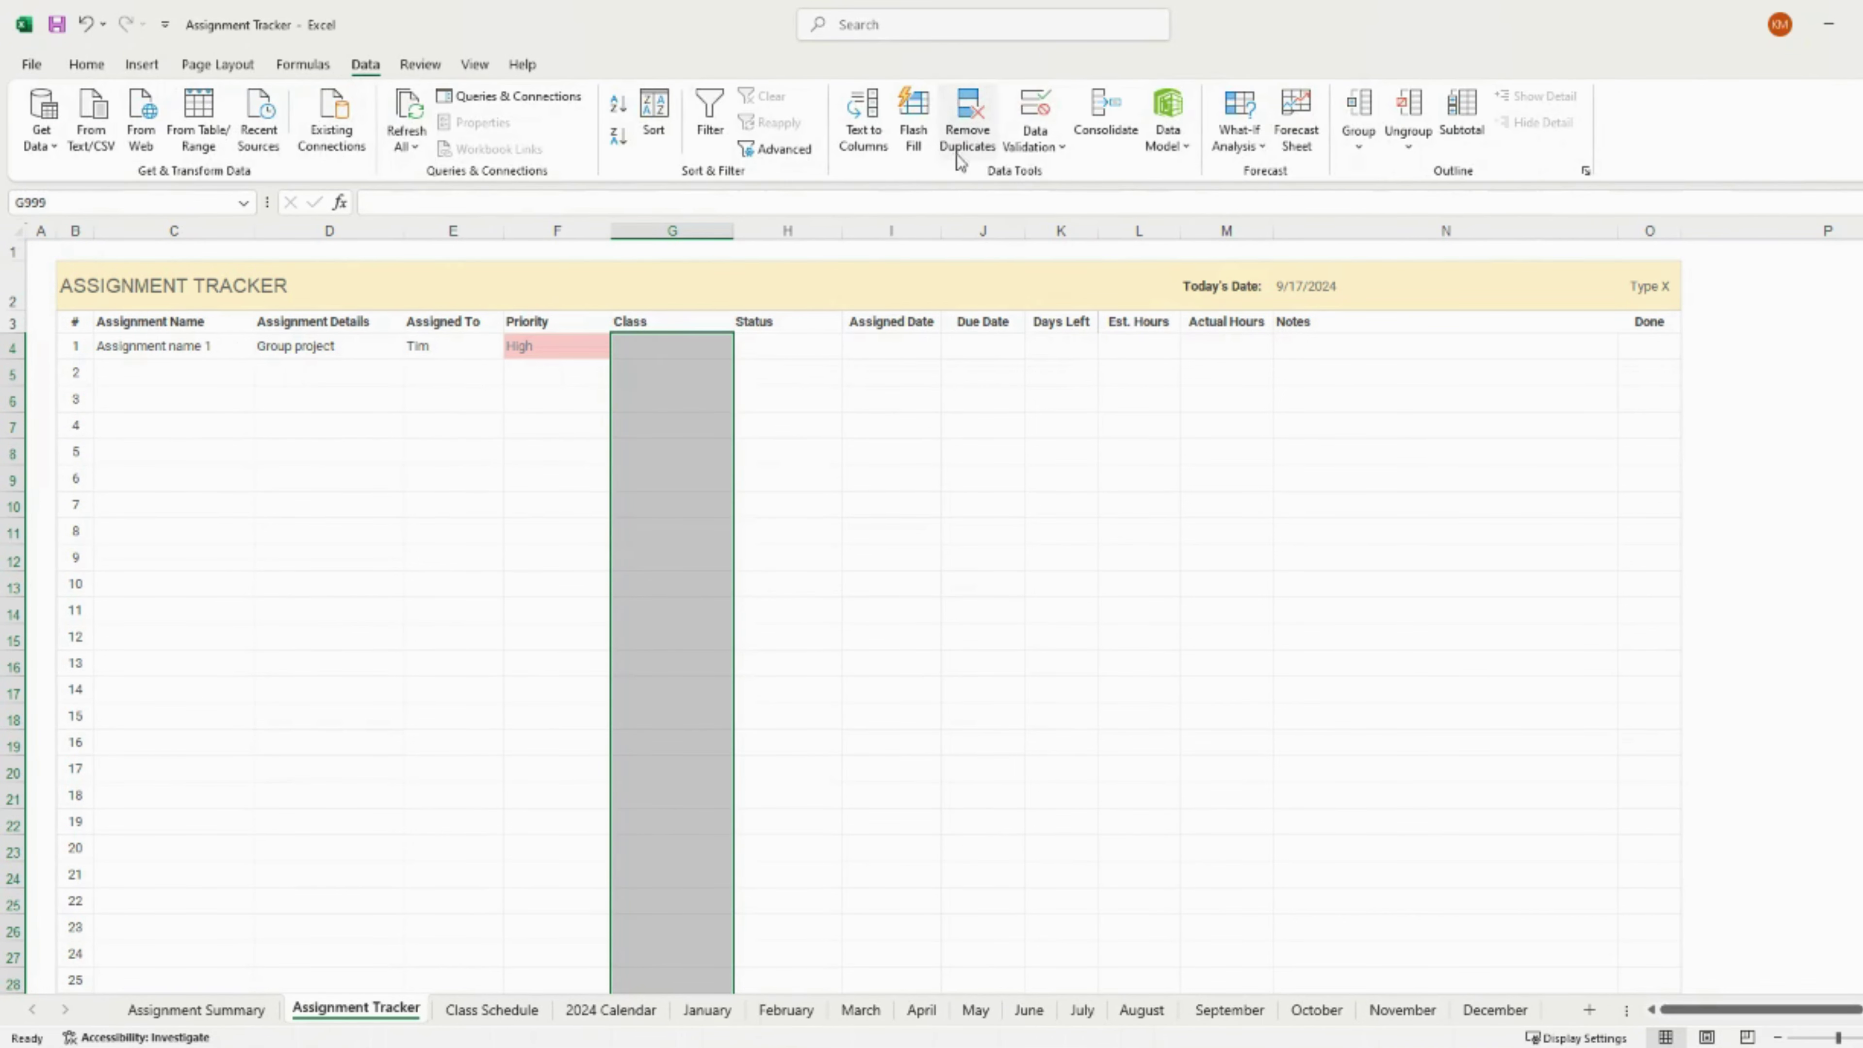
{"action": "left_click", "coordinate": [1035, 109]}
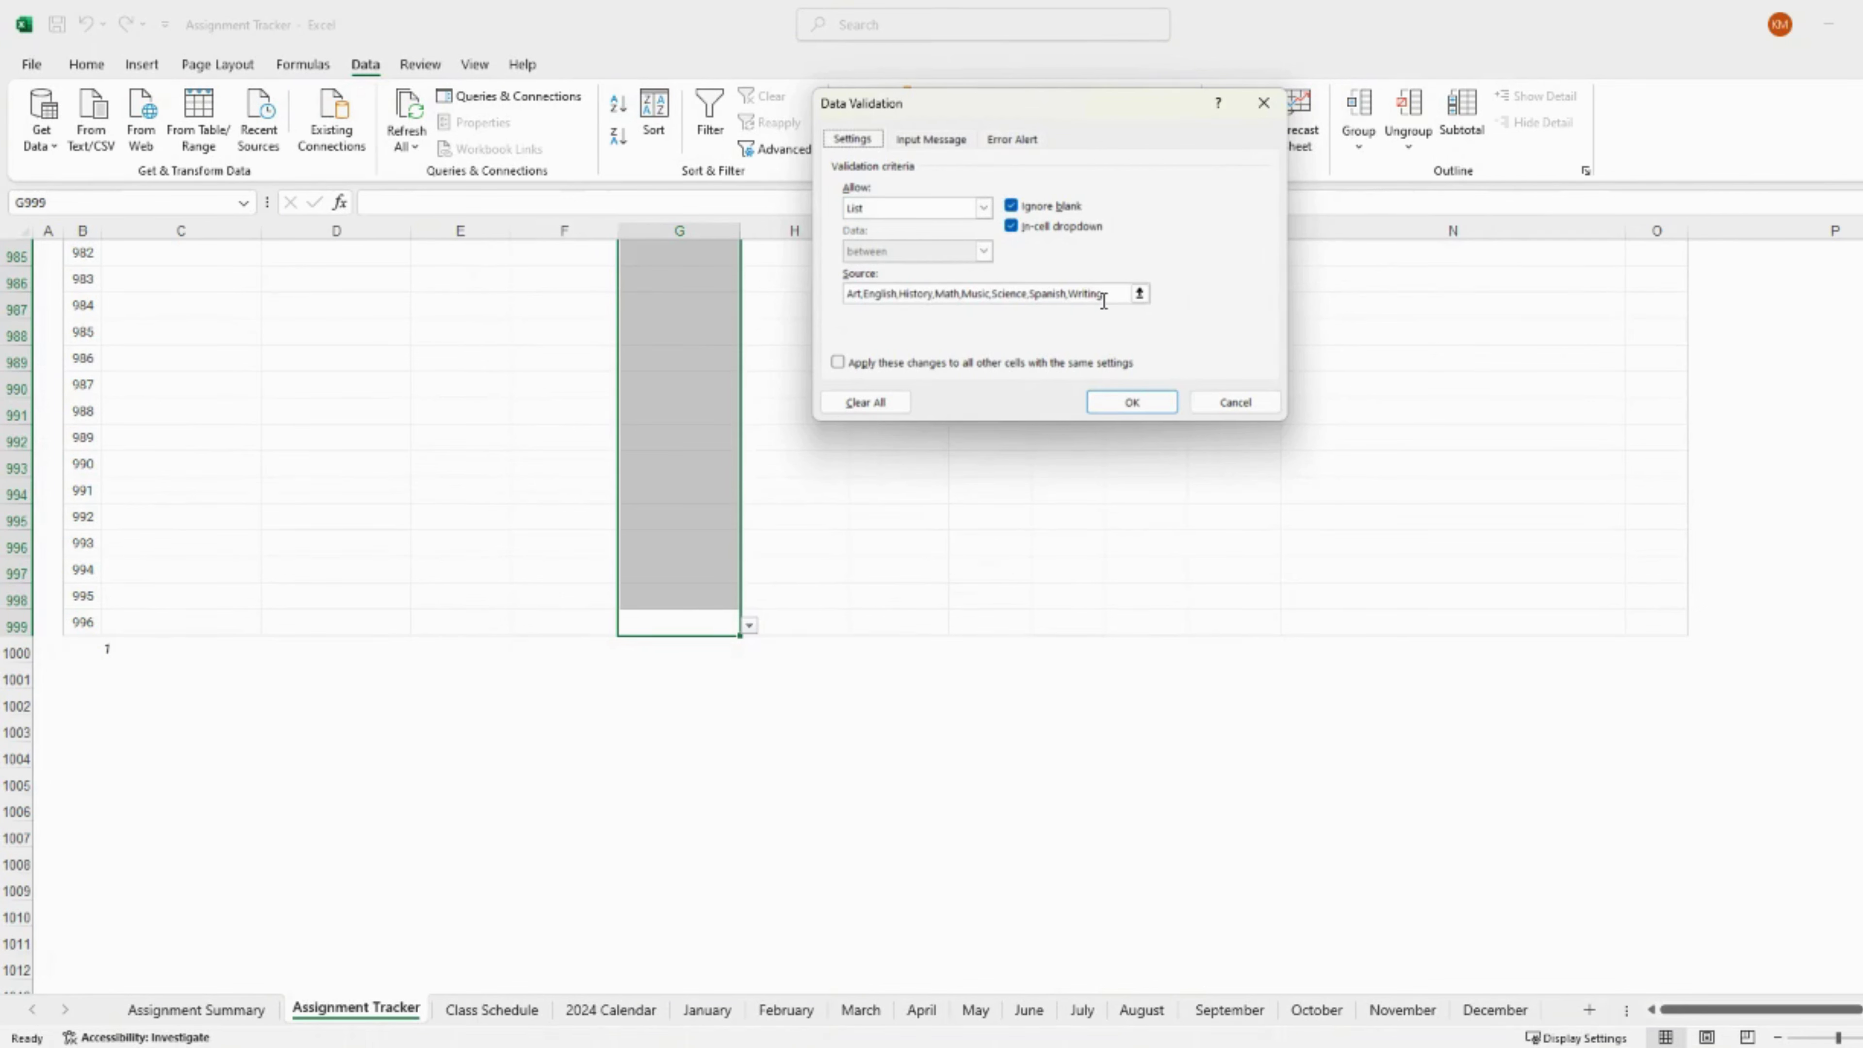
{"action": "left_click", "coordinate": [863, 294]}
{"action": "type", "text": "1"}
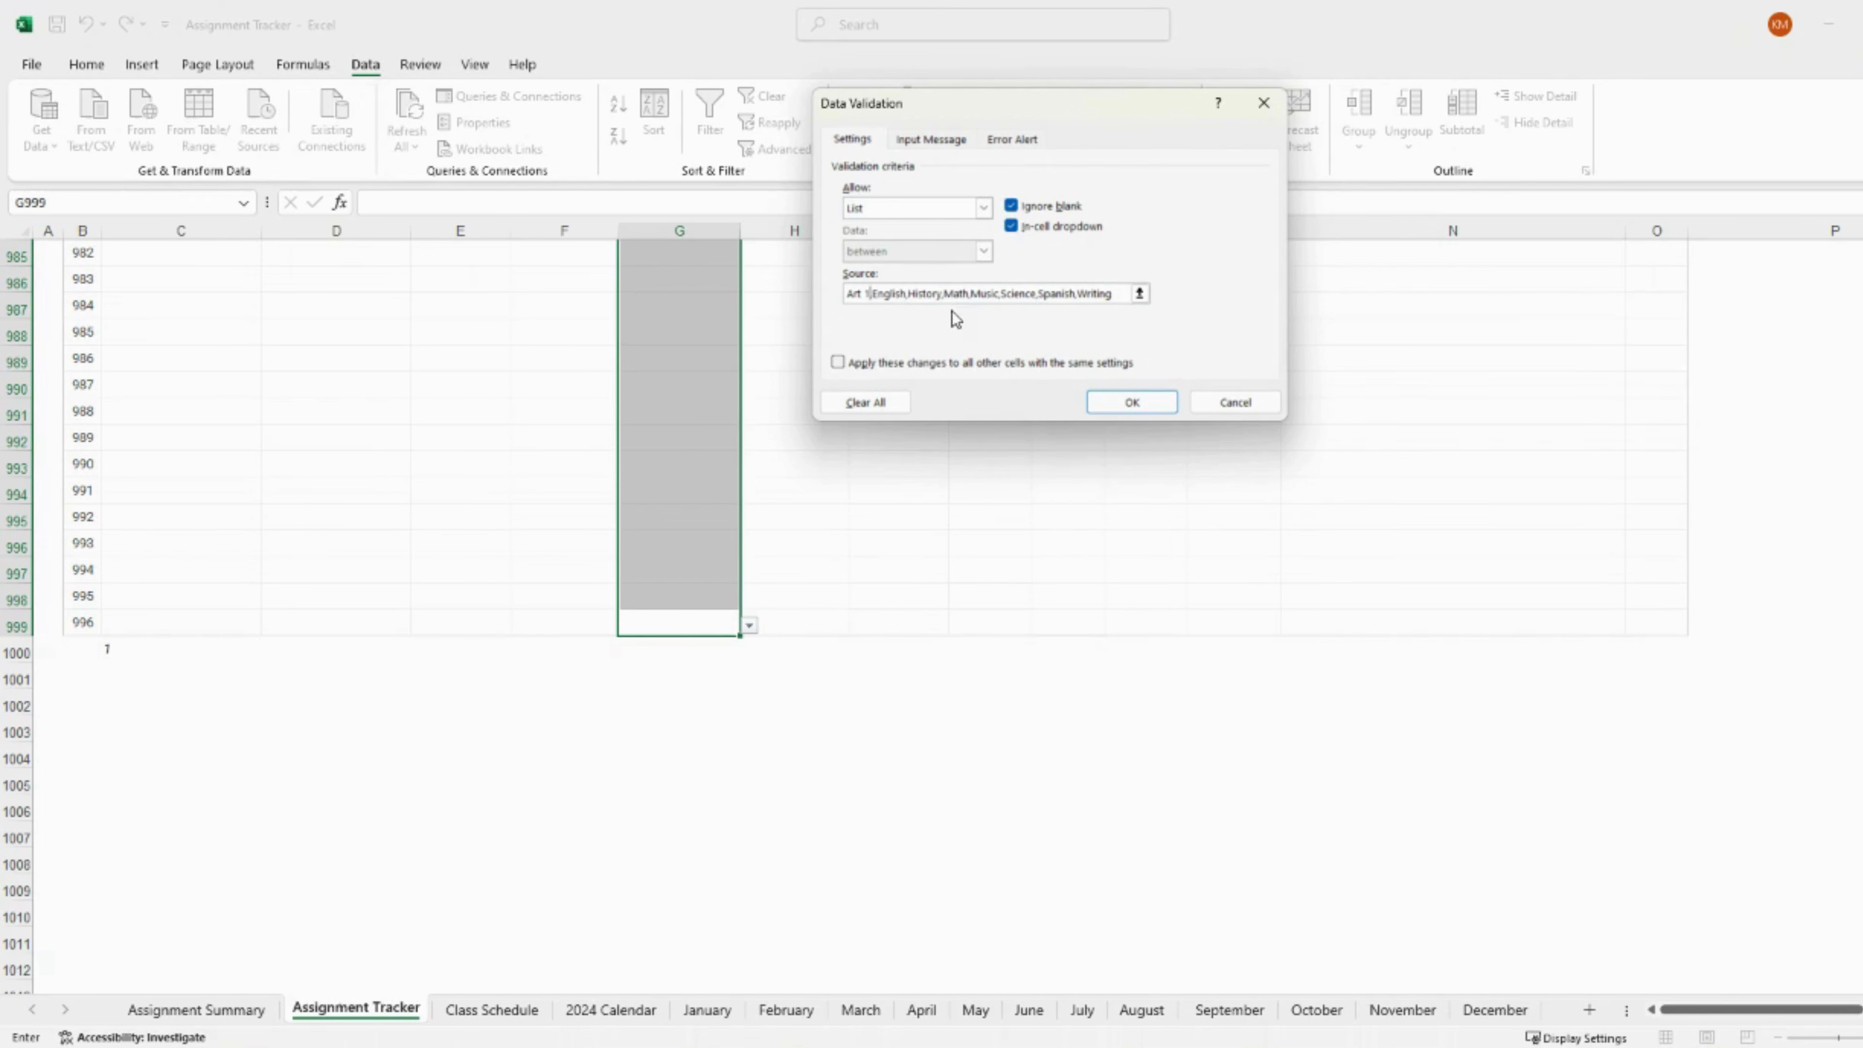
{"action": "left_click_drag", "start_coordinate": [1113, 295], "coordinate": [1076, 294]}
{"action": "key", "text": "BackSpace"}
{"action": "left_click", "coordinate": [1133, 404]}
Set the first assignment's class to Art 1.
{"action": "left_click_drag", "start_coordinate": [1862, 961], "coordinate": [1862, 249]}
{"action": "left_click", "coordinate": [688, 354]}
{"action": "left_click", "coordinate": [751, 348]}
{"action": "key", "text": "Left"}
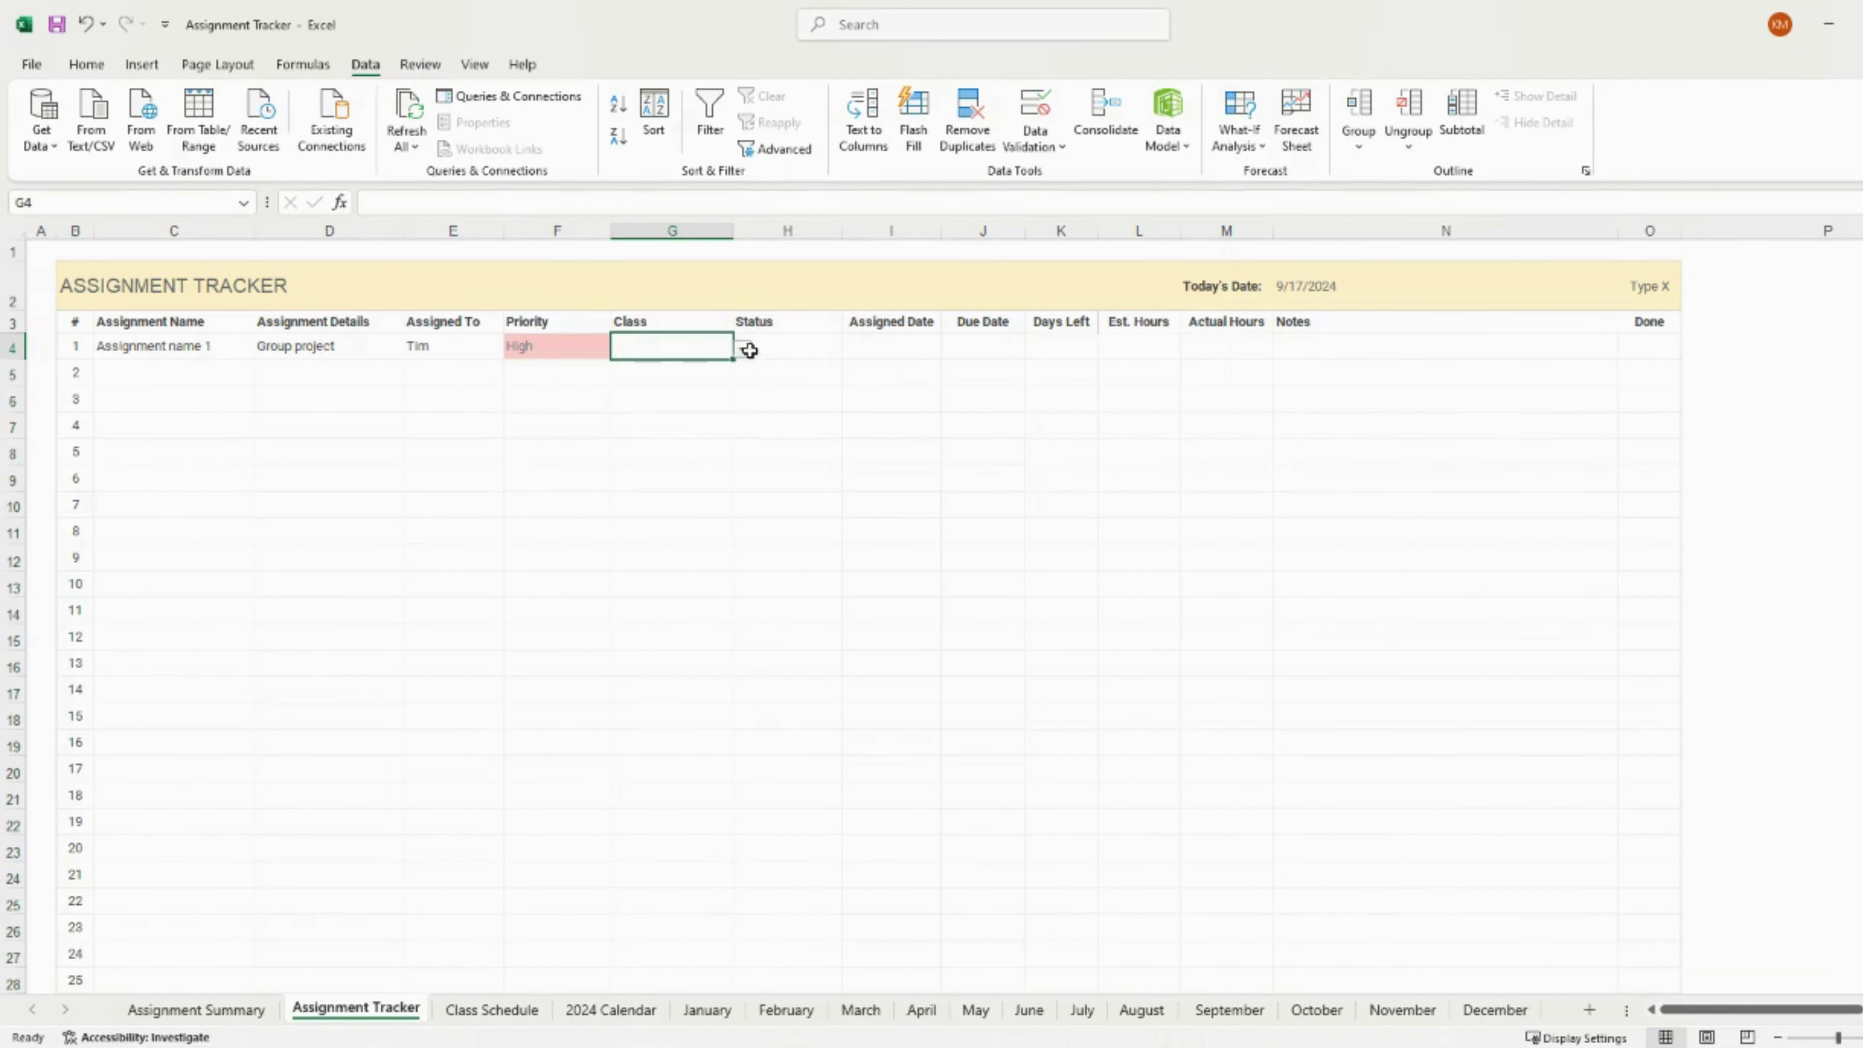
{"action": "left_click", "coordinate": [743, 349]}
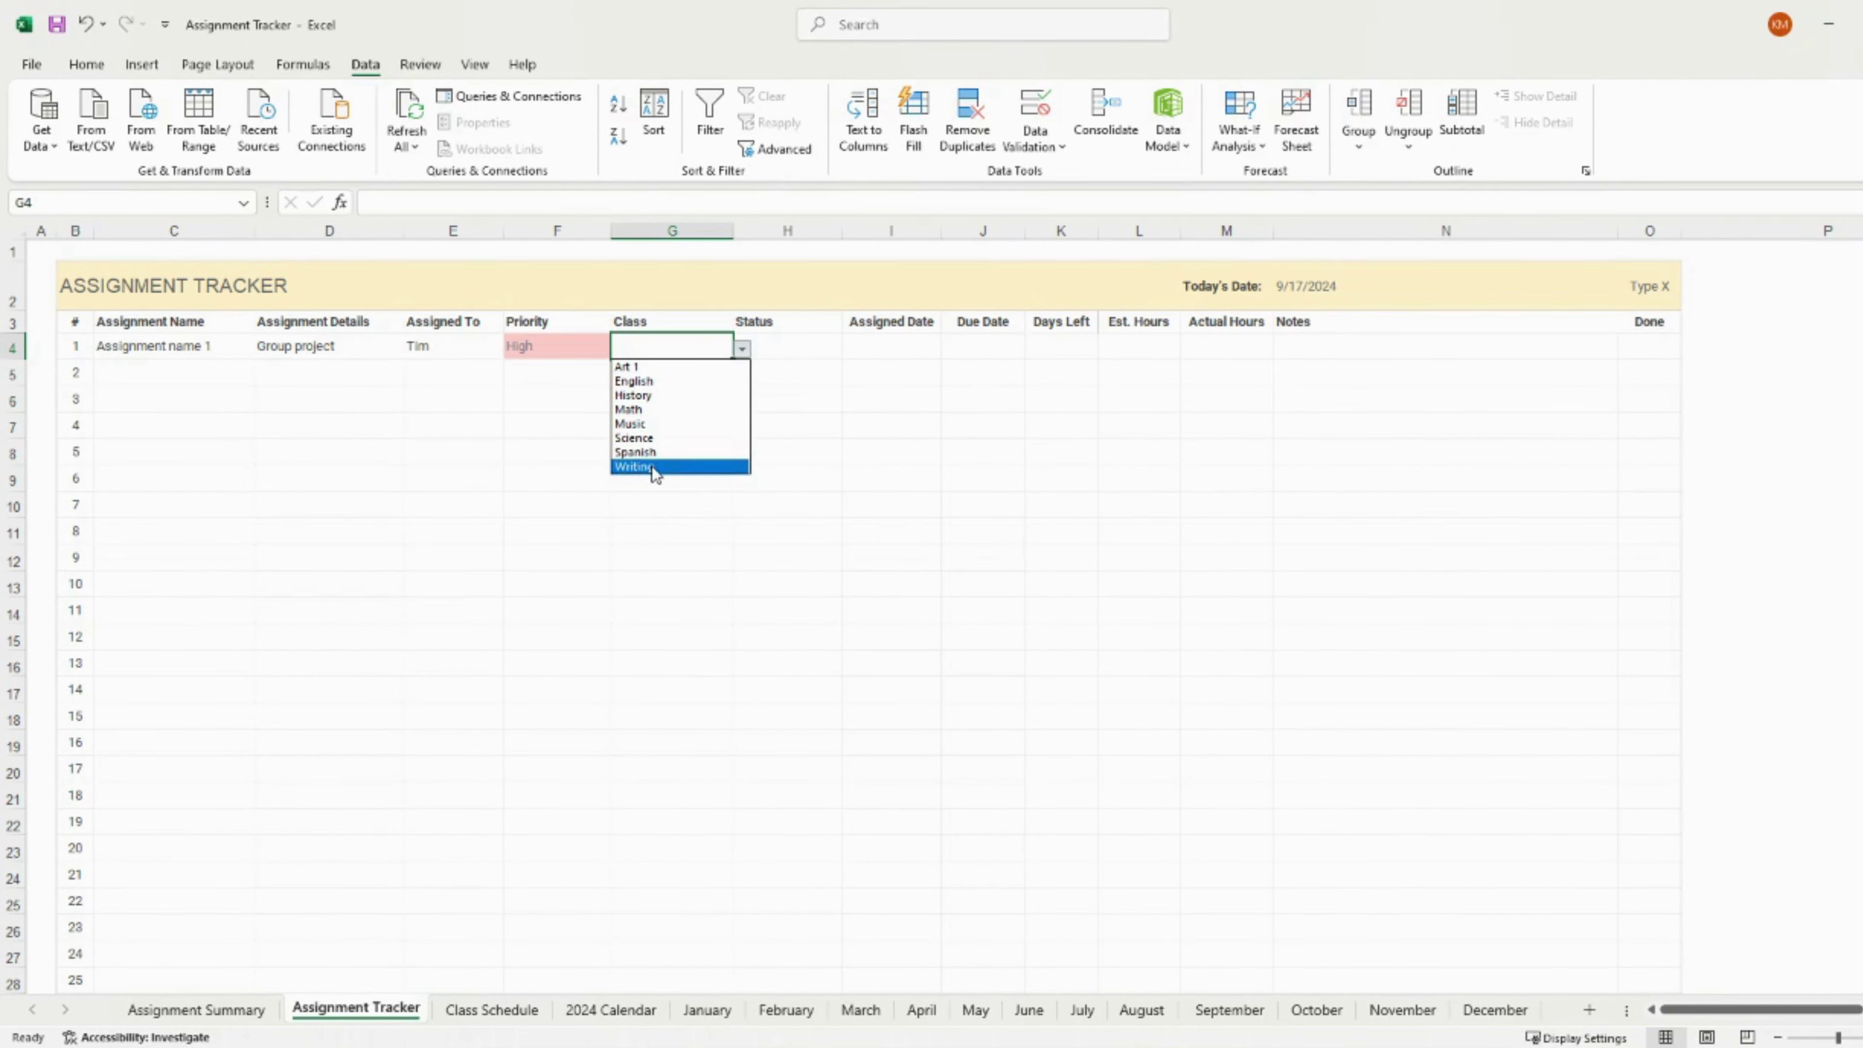
{"action": "left_click", "coordinate": [664, 514]}
{"action": "left_click", "coordinate": [742, 350]}
{"action": "left_click", "coordinate": [724, 367]}
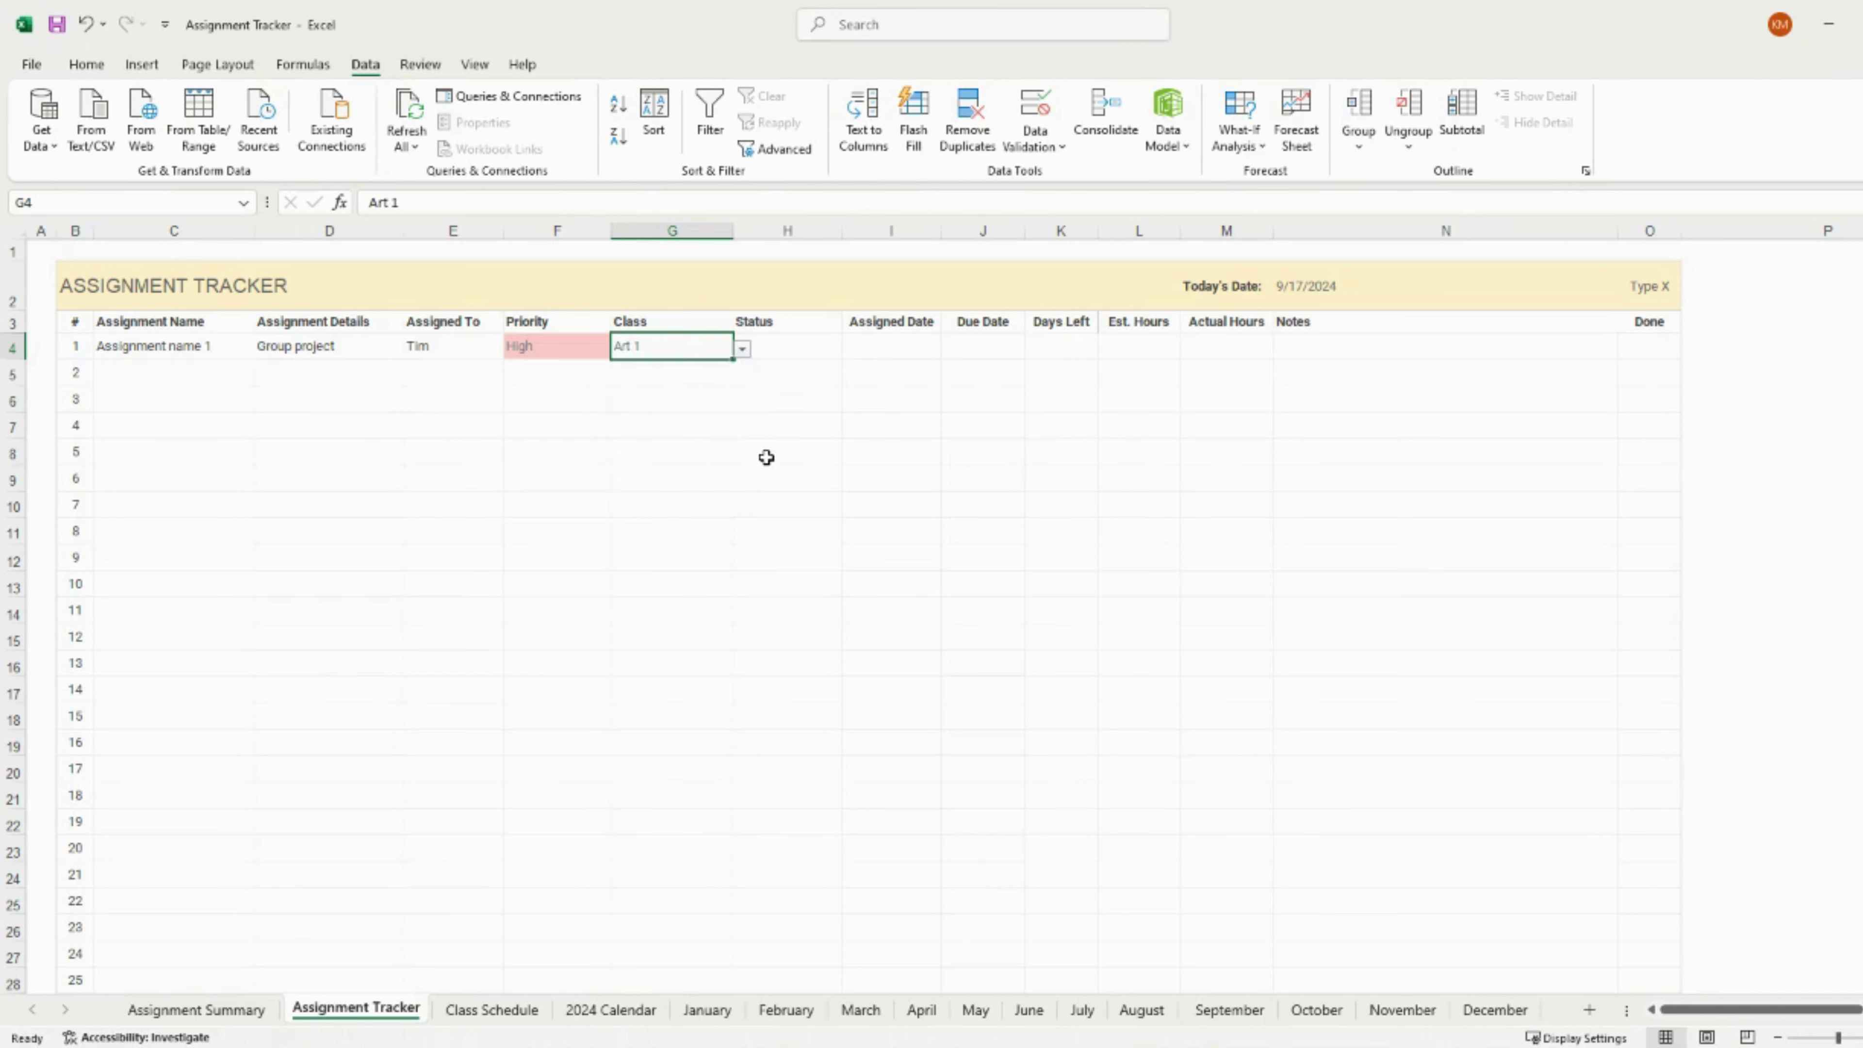
Set the first assignment's status to Not Started.
{"action": "left_click", "coordinate": [815, 345]}
{"action": "left_click", "coordinate": [850, 350]}
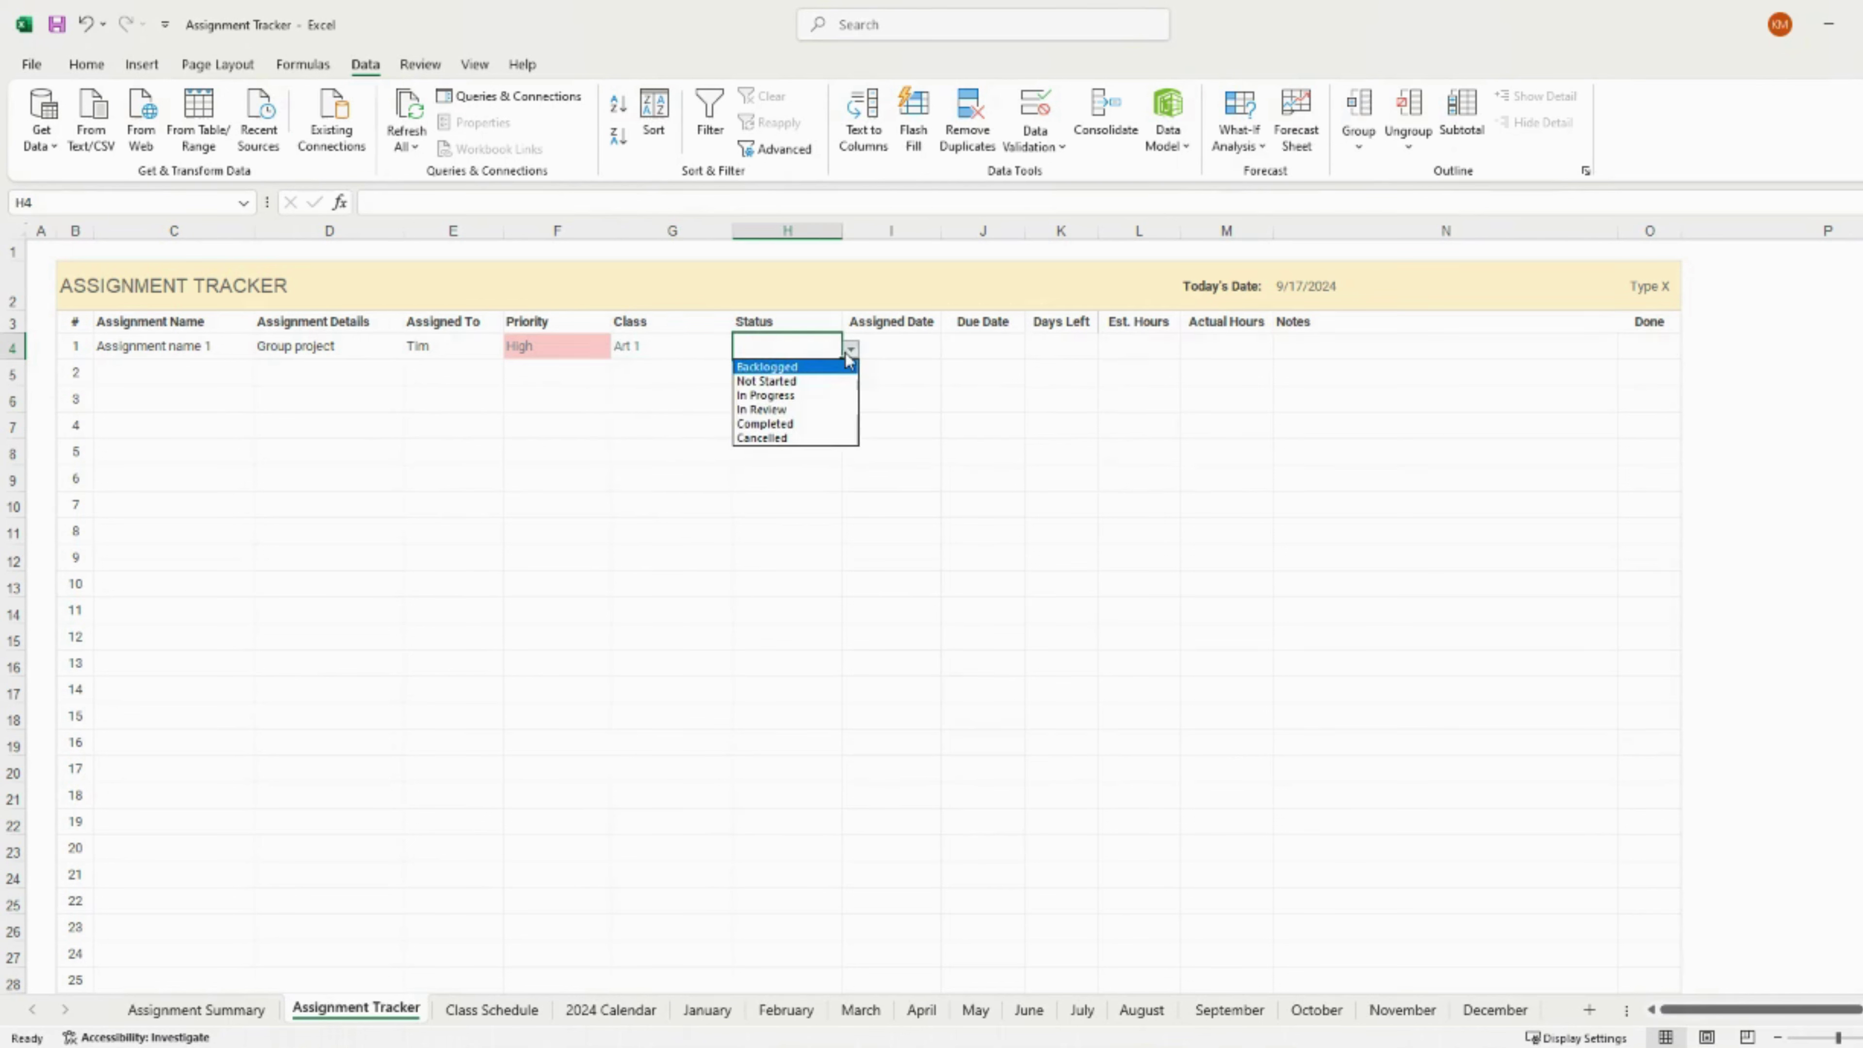
{"action": "left_click", "coordinate": [840, 381]}
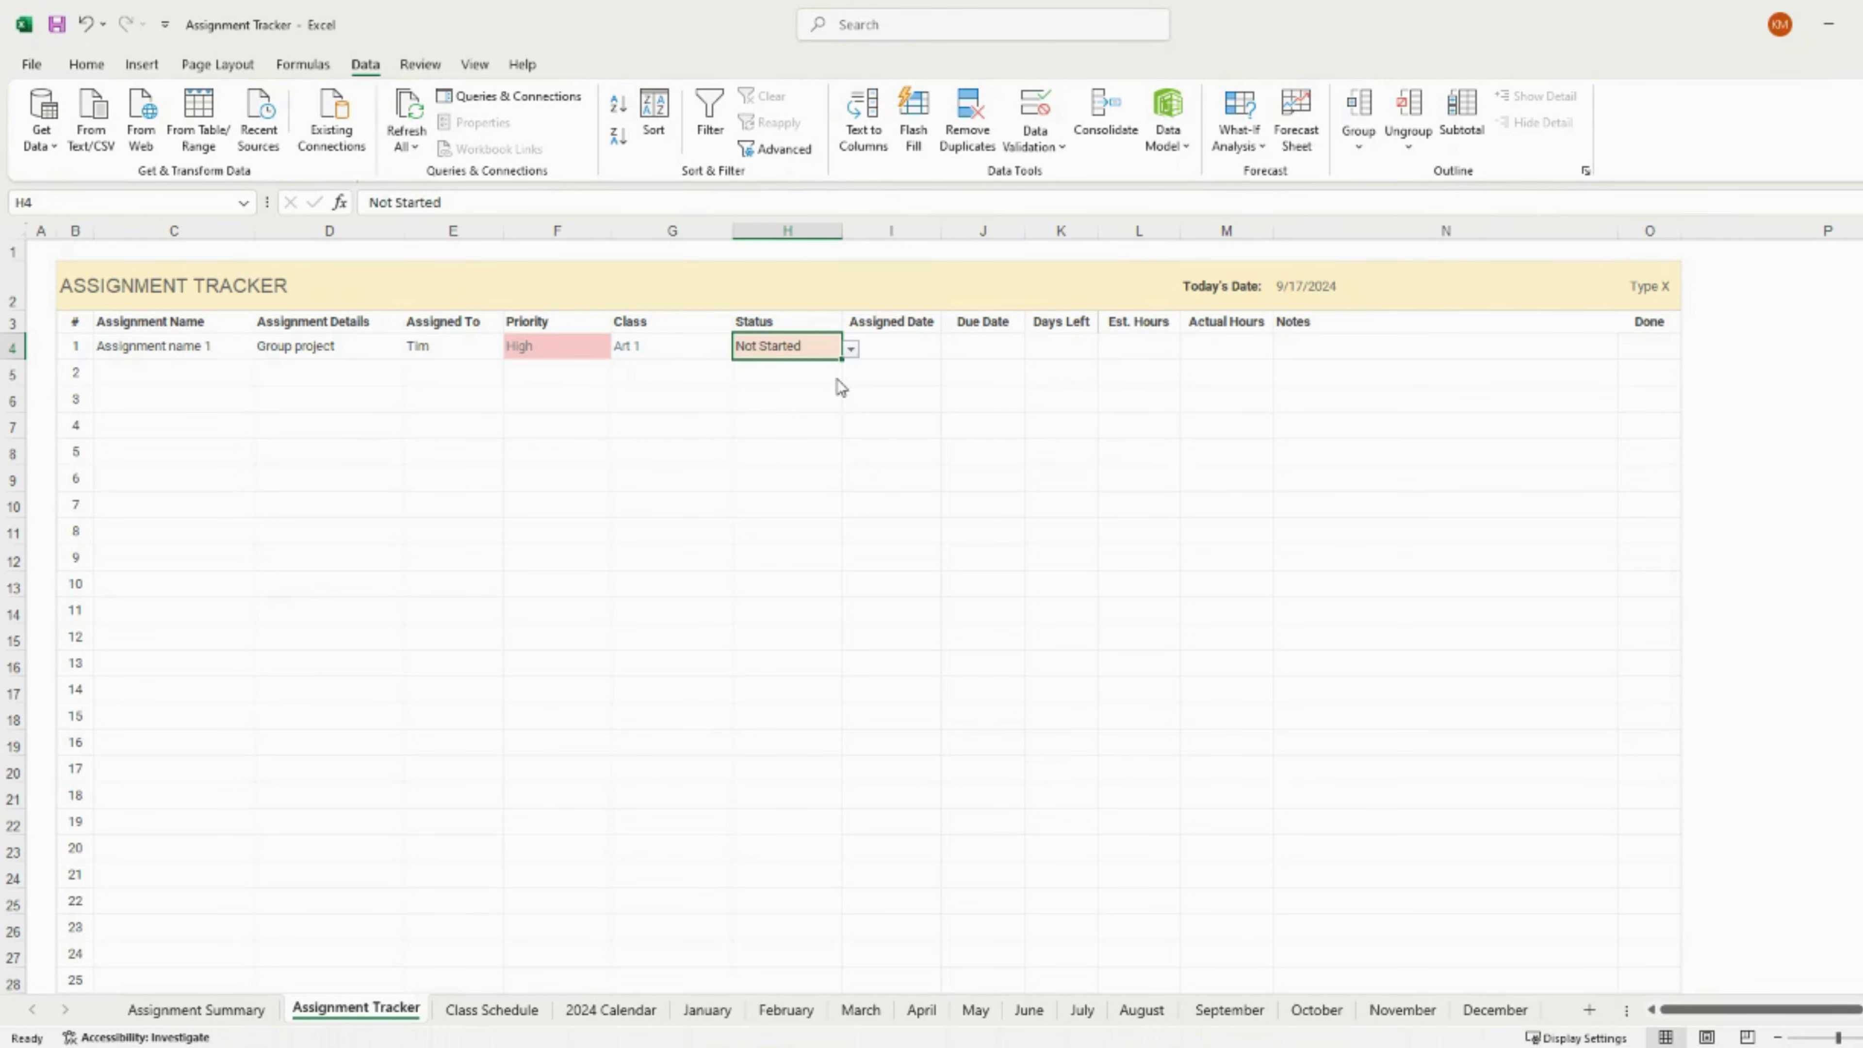
Enter 9/1/24 as the first assignment's assigned date and 9/30/24 as its due date.
{"action": "left_click", "coordinate": [892, 347]}
{"action": "type", "text": "9/5/24"}
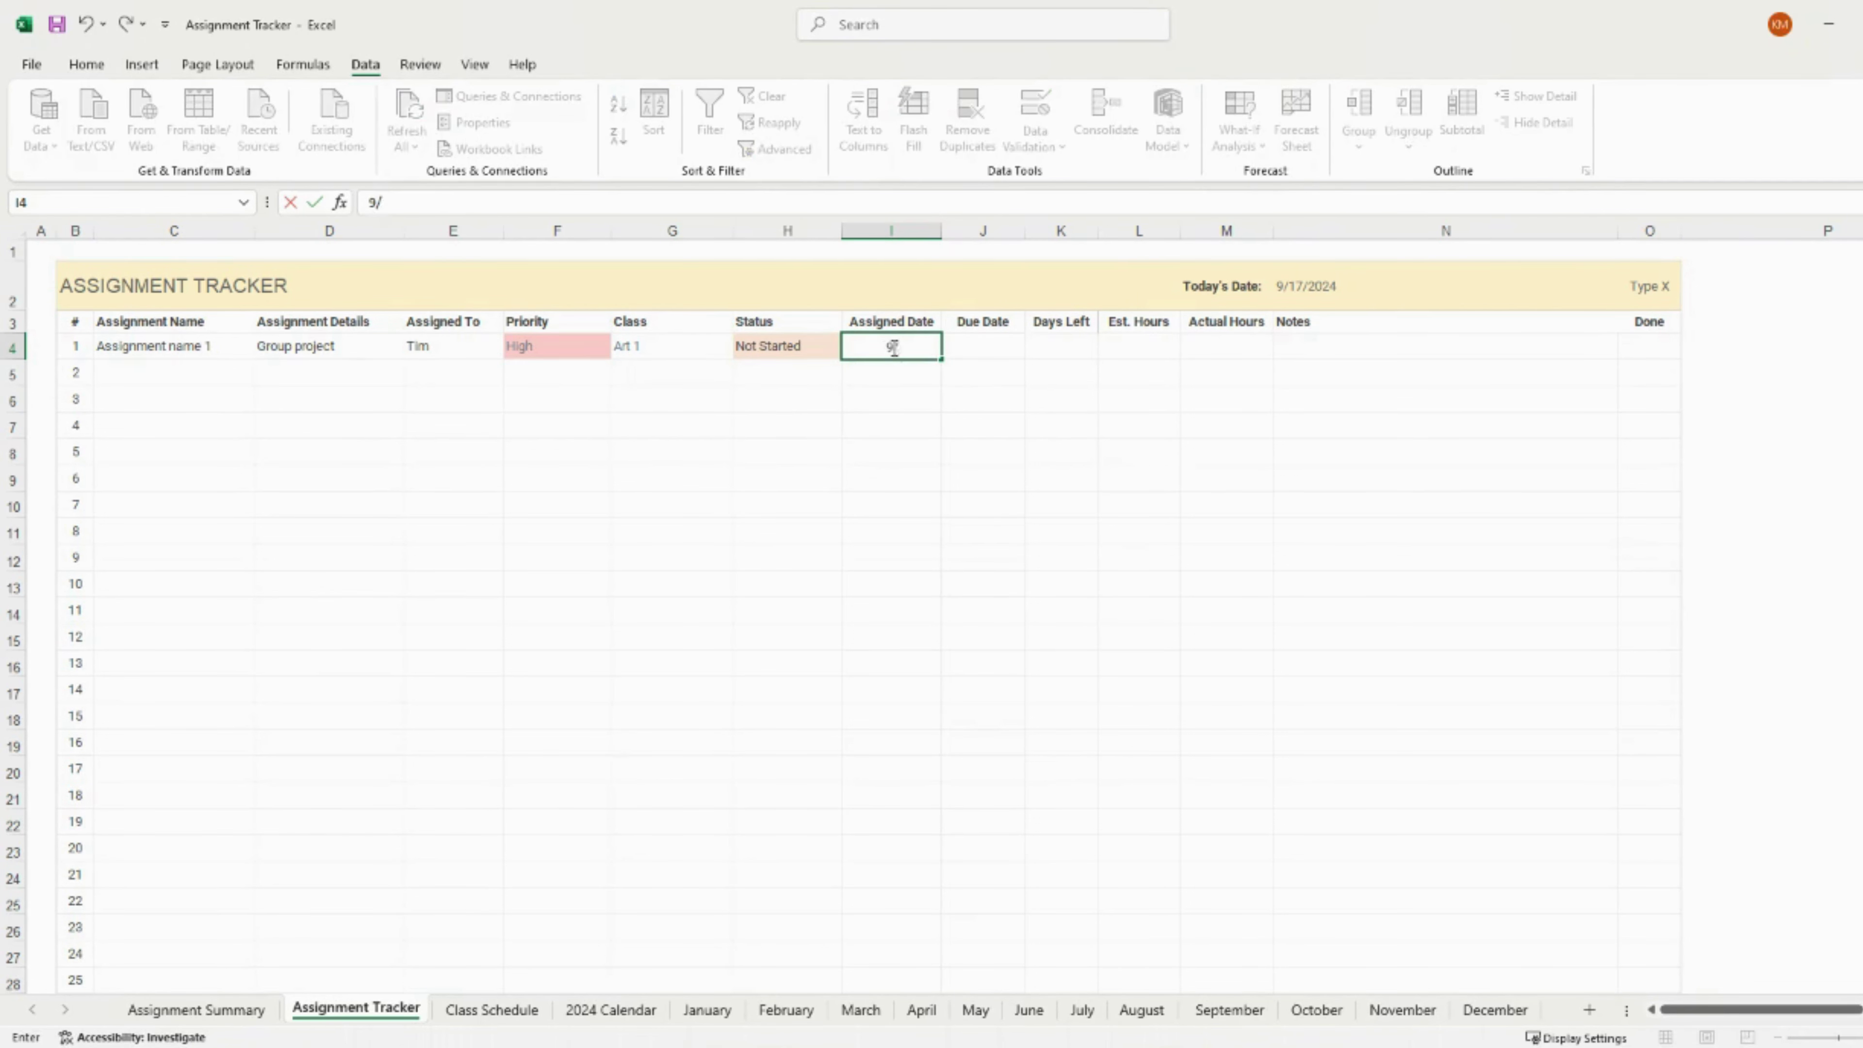
{"action": "key", "text": "Tab"}
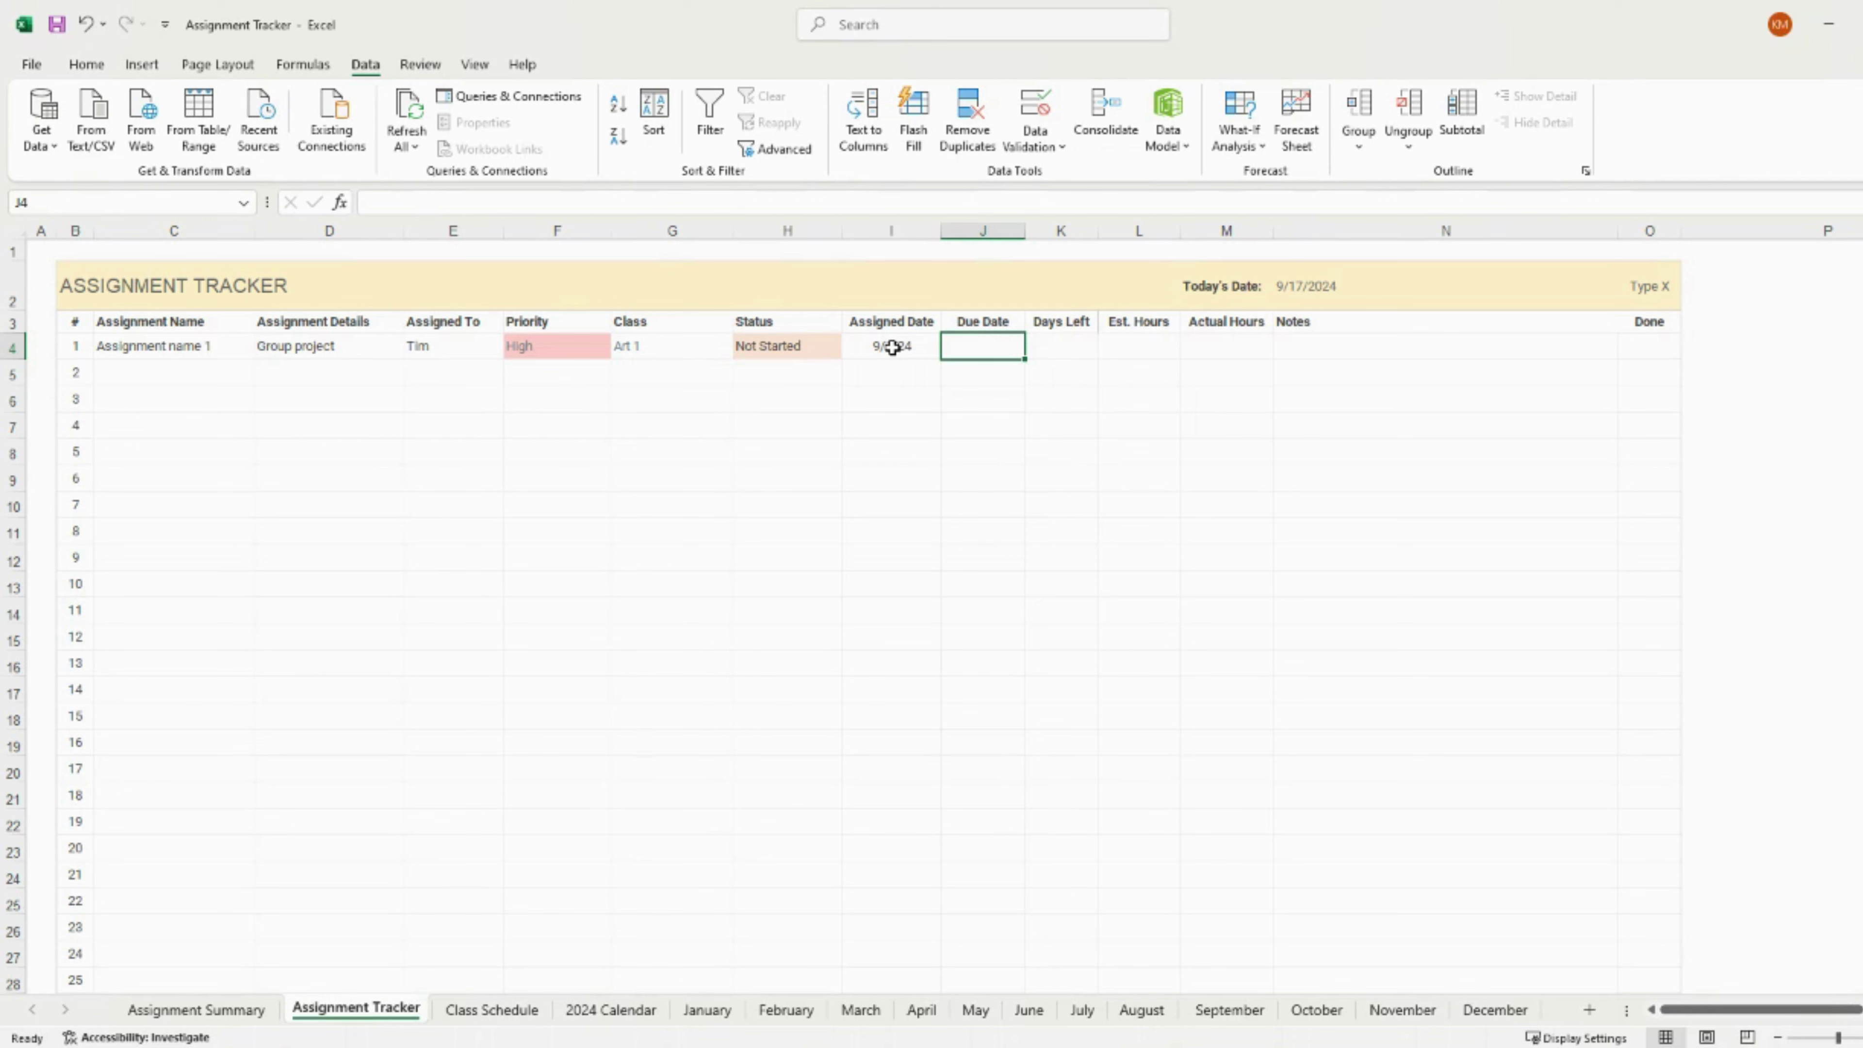
{"action": "type", "text": "9/30/24"}
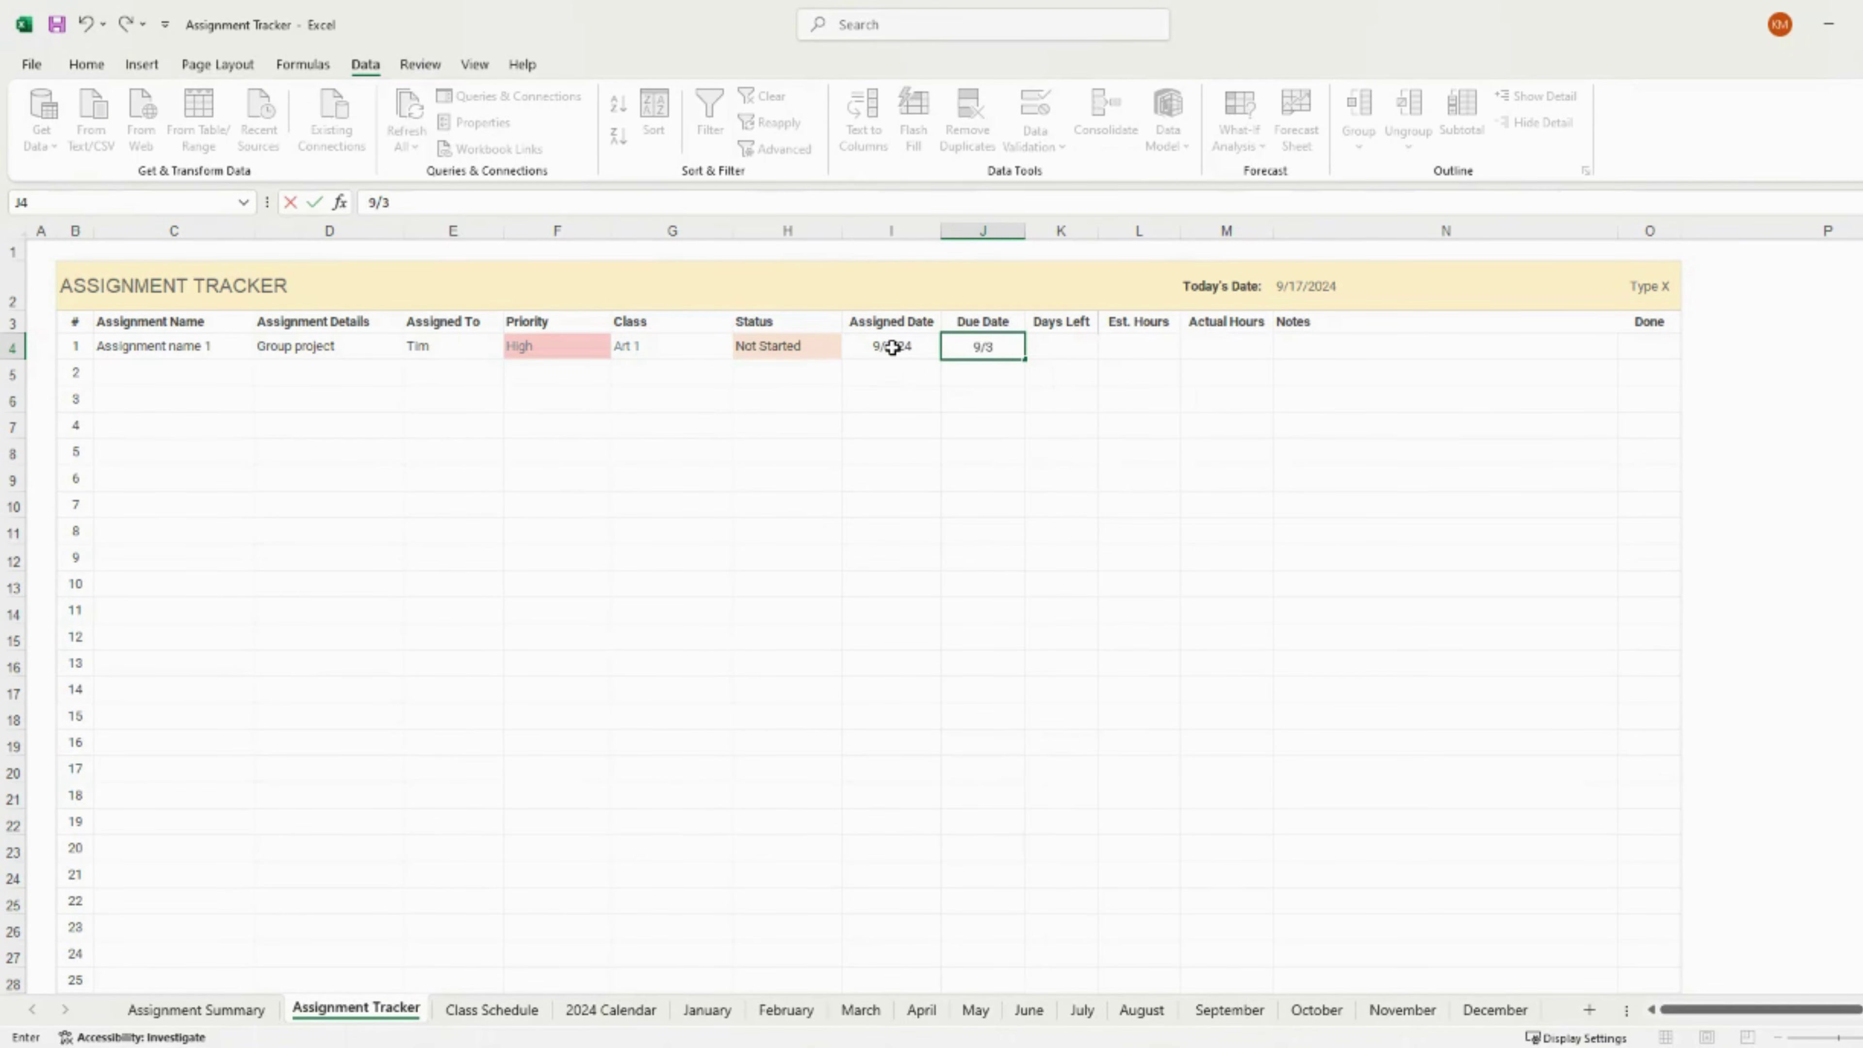
{"action": "key", "text": "Tab"}
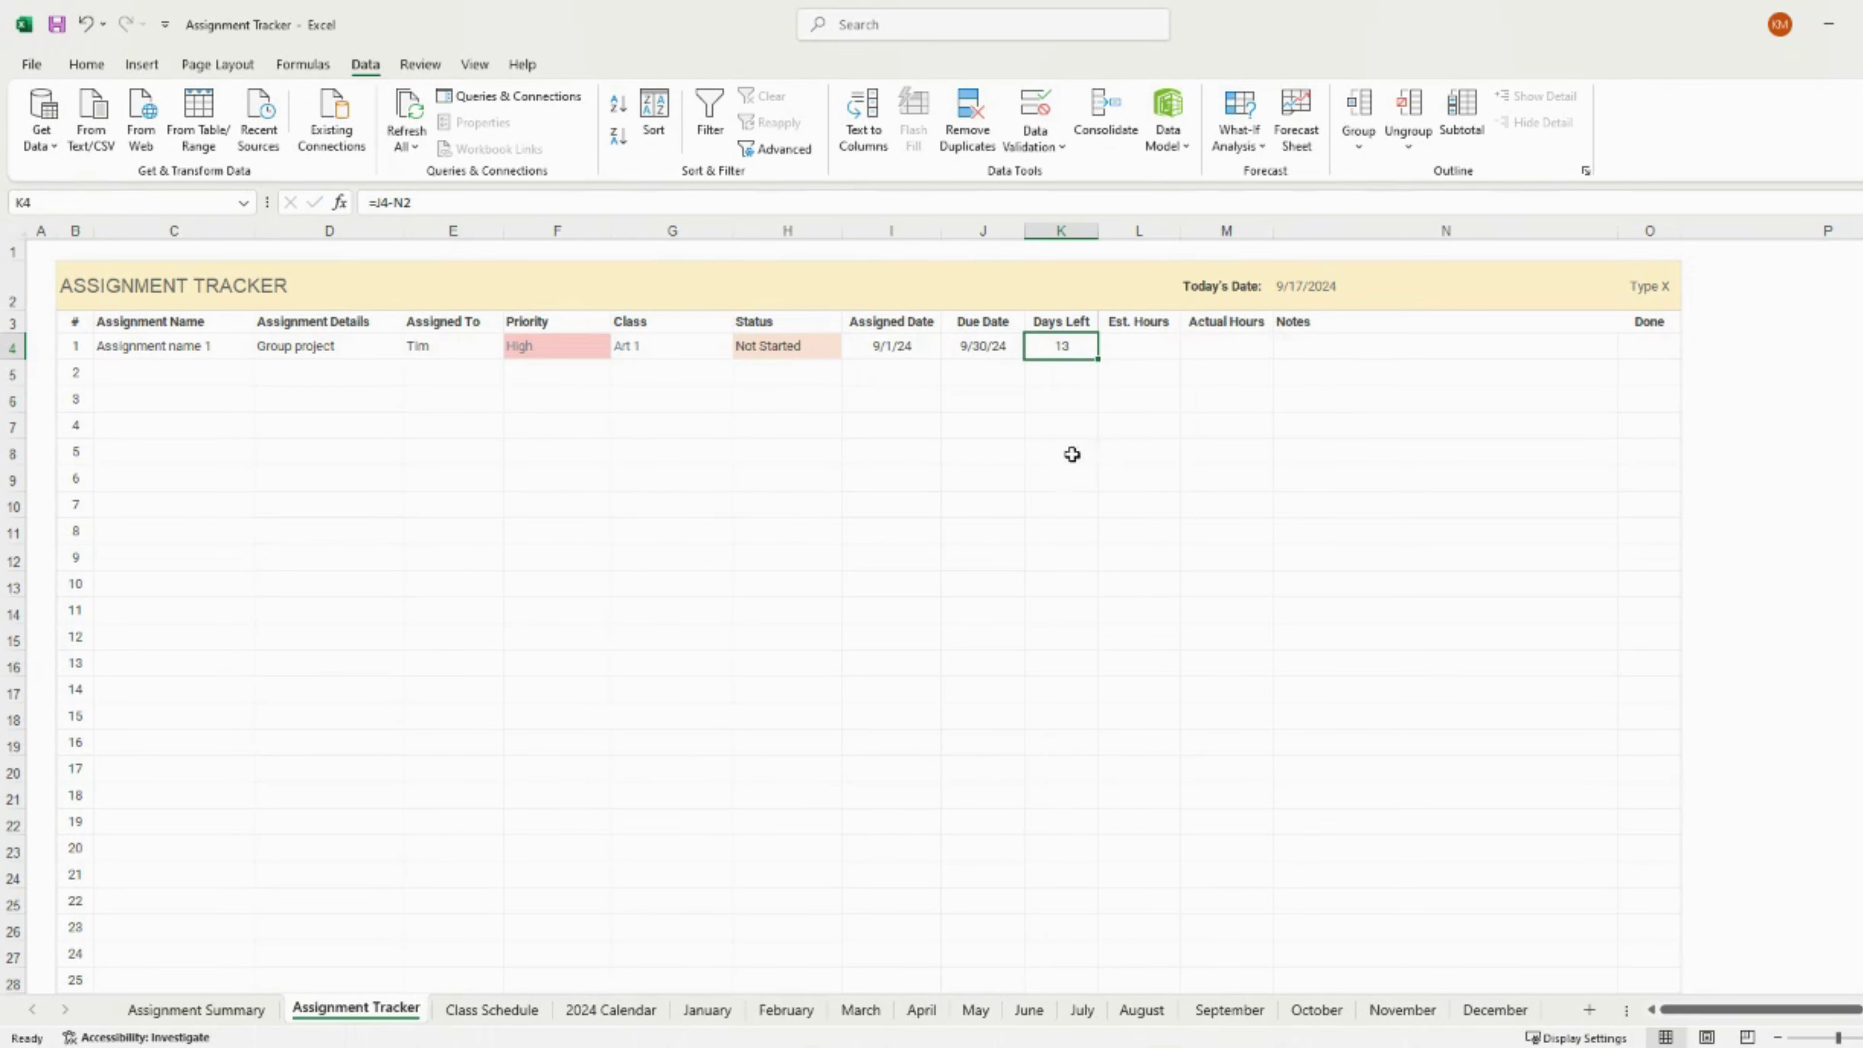
Enter 5 estimated hours and 6 actual hours for the first assignment.
{"action": "left_click", "coordinate": [1147, 358]}
{"action": "type", "text": "5"}
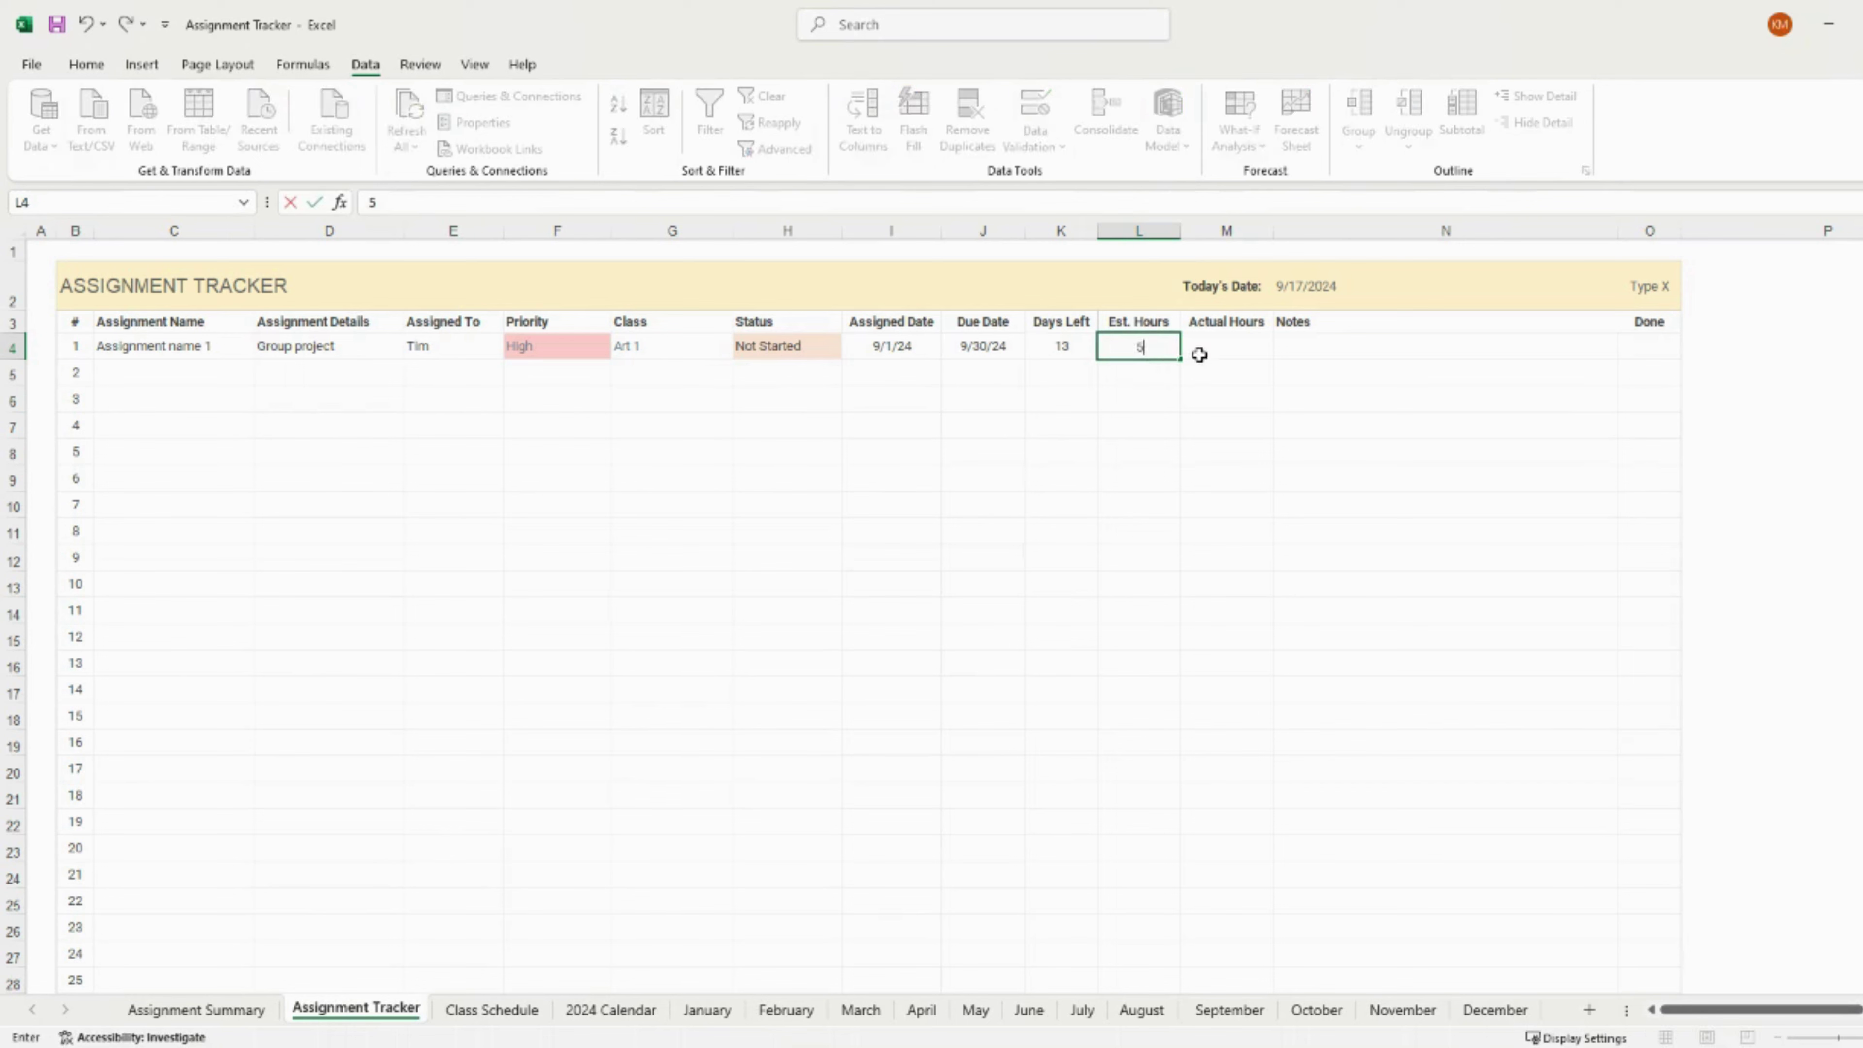
{"action": "key", "text": "Tab"}
{"action": "type", "text": "6"}
{"action": "key", "text": "Tab"}
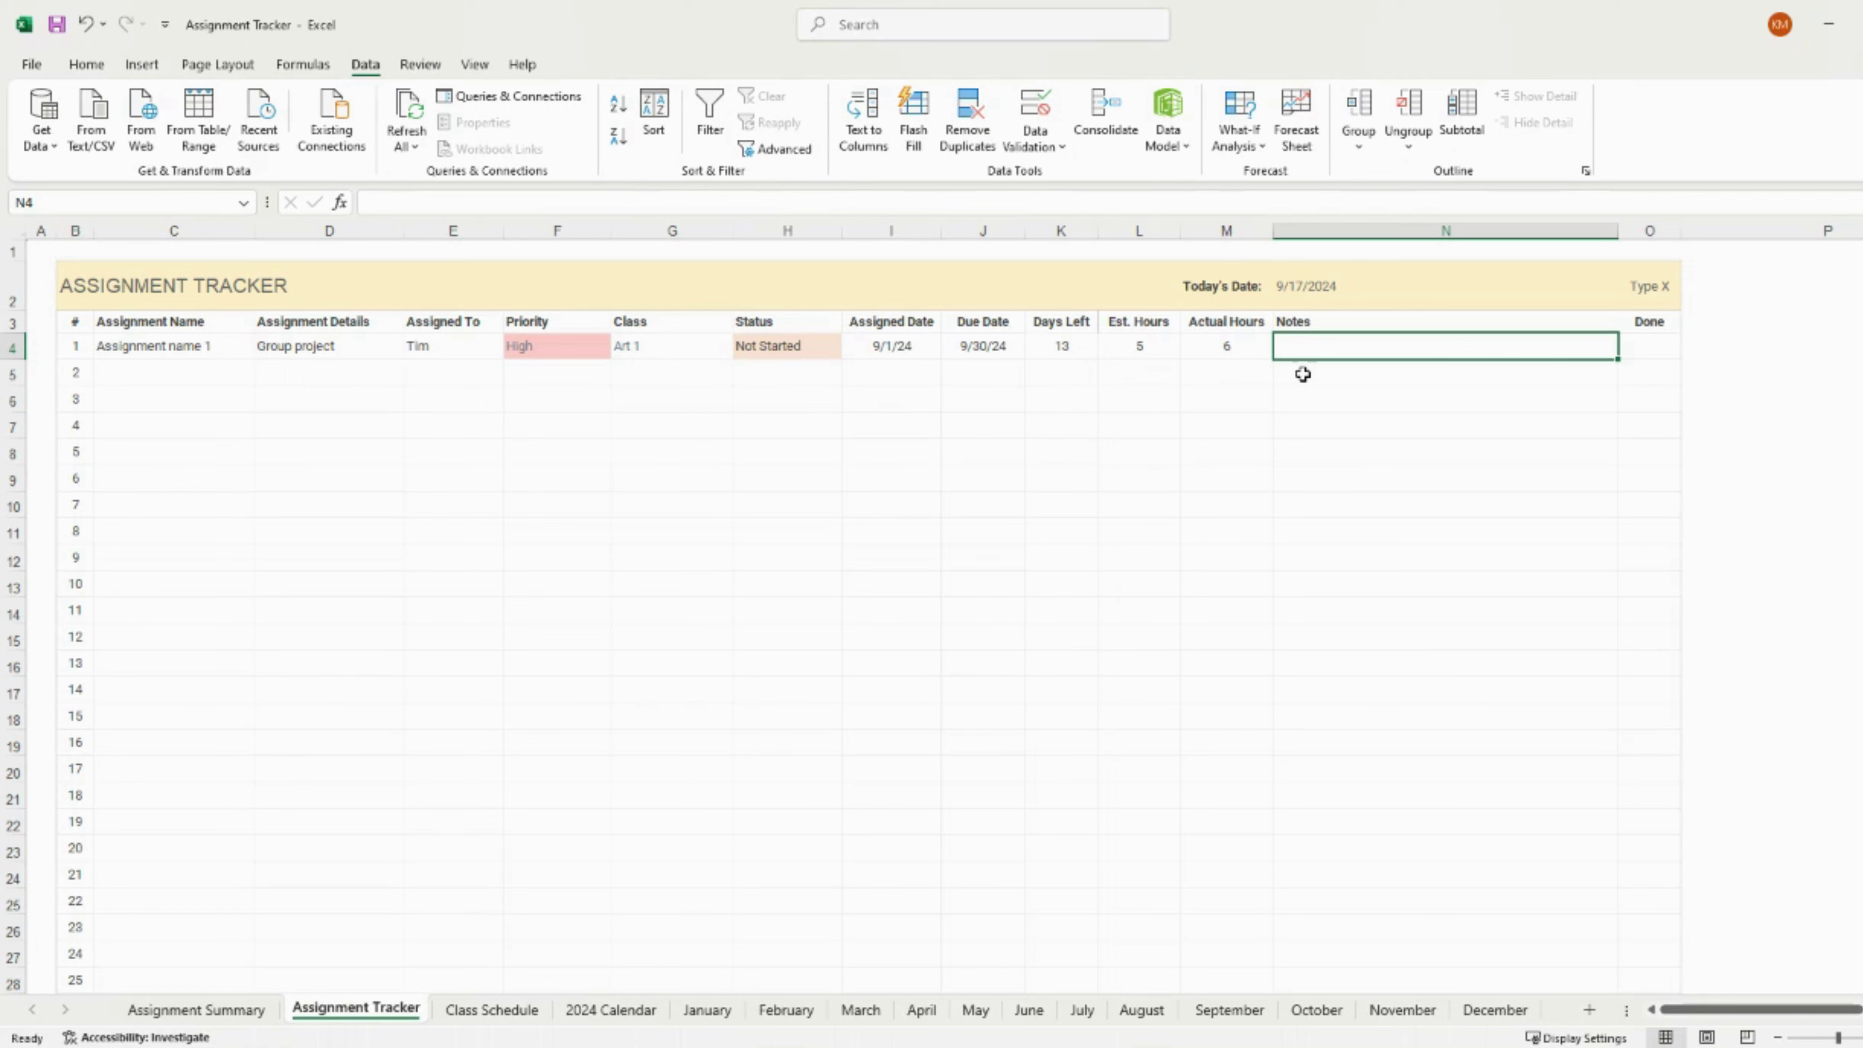
Enter "Additional notes" as the note for the first assignment.
{"action": "type", "text": "Additiona"}
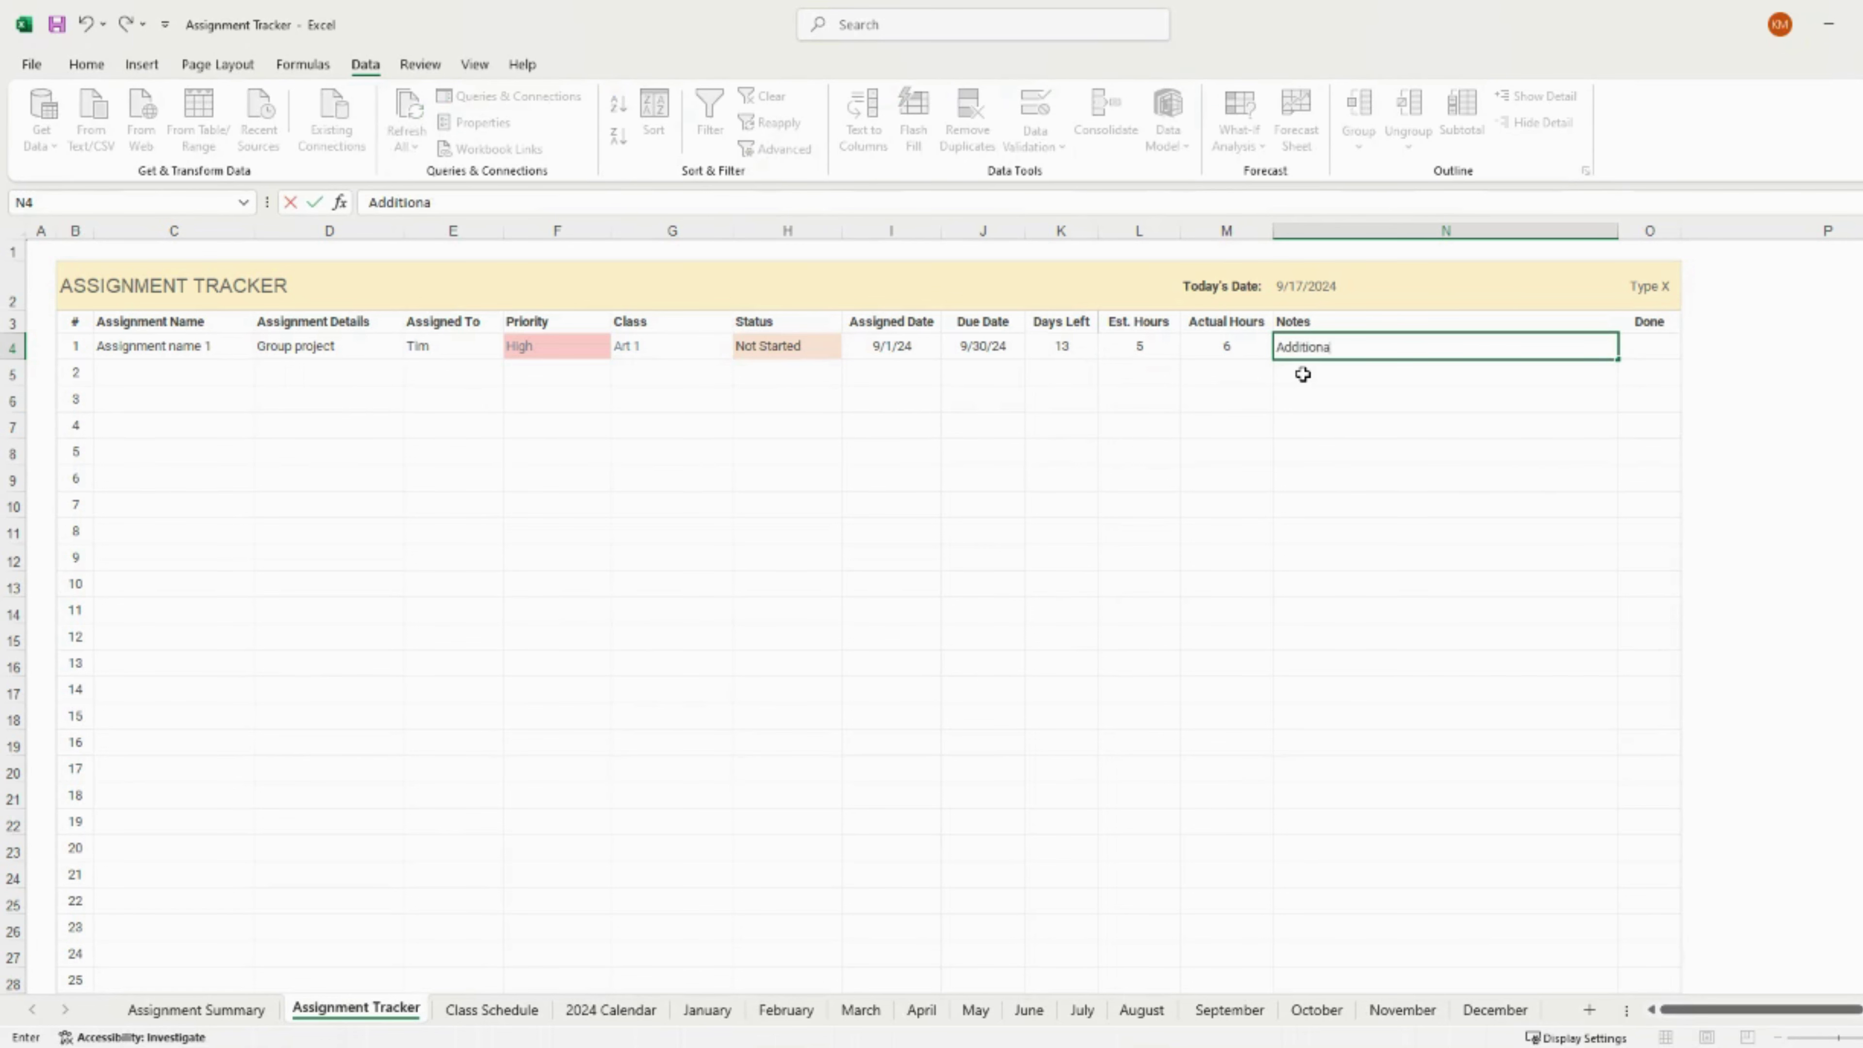
{"action": "type", "text": "l notes"}
{"action": "key", "text": "Tab"}
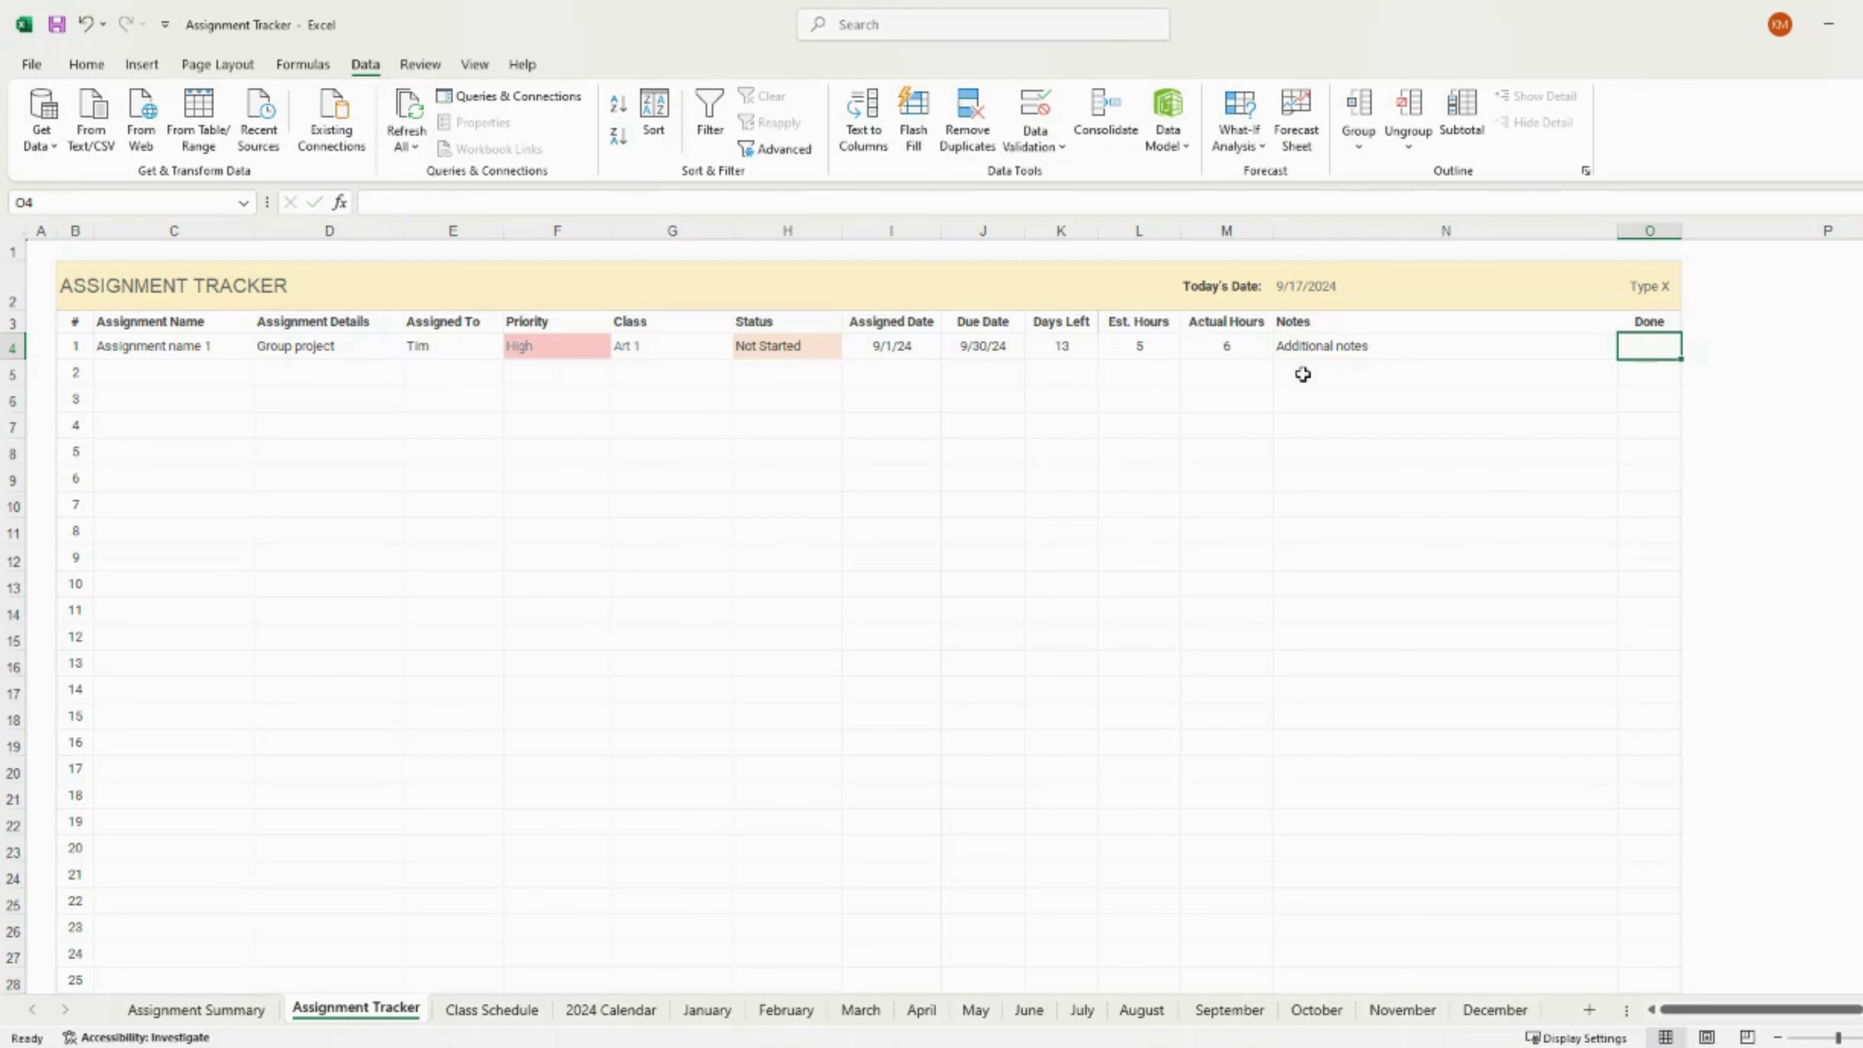
Widen the Notes column slightly and mark the first assignment as done with an X.
{"action": "mouse_move", "coordinate": [1618, 234]}
{"action": "left_mouse_down"}
{"action": "mouse_move", "coordinate": [1687, 247]}
{"action": "mouse_move", "coordinate": [1637, 242]}
{"action": "left_mouse_up"}
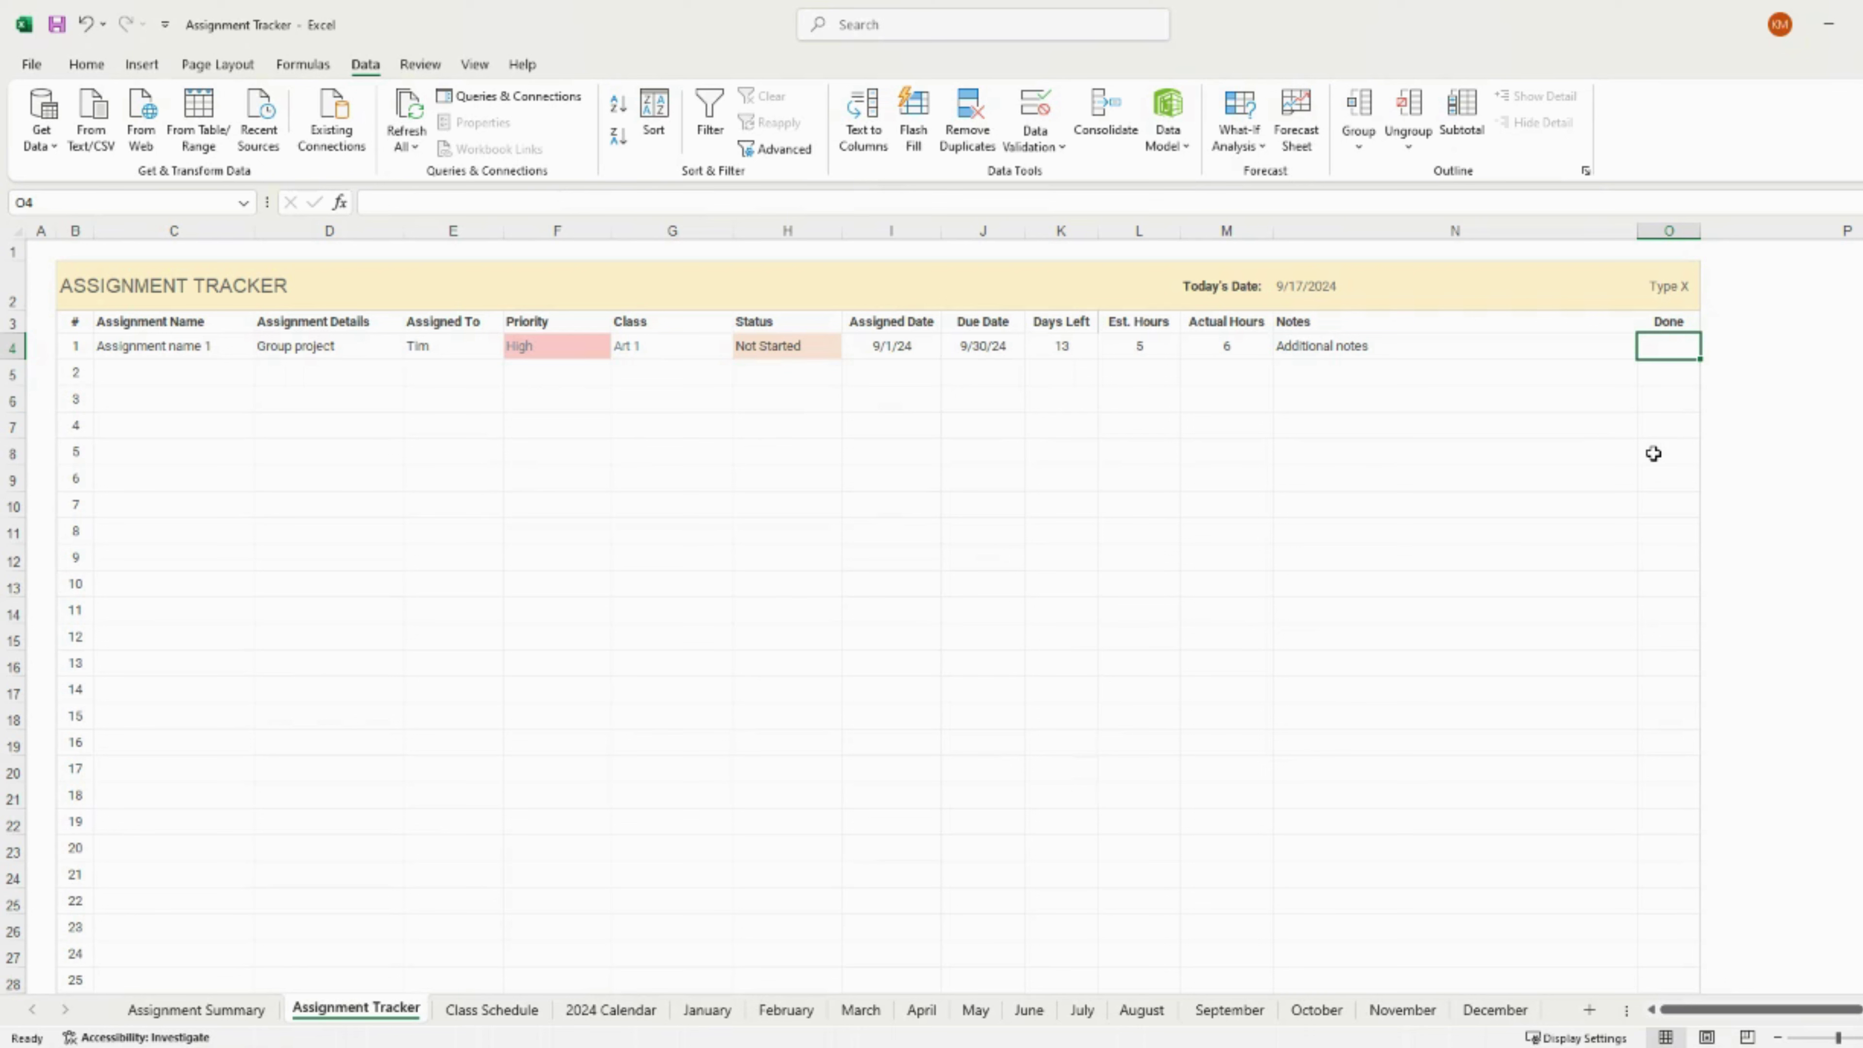
{"action": "type", "text": "x"}
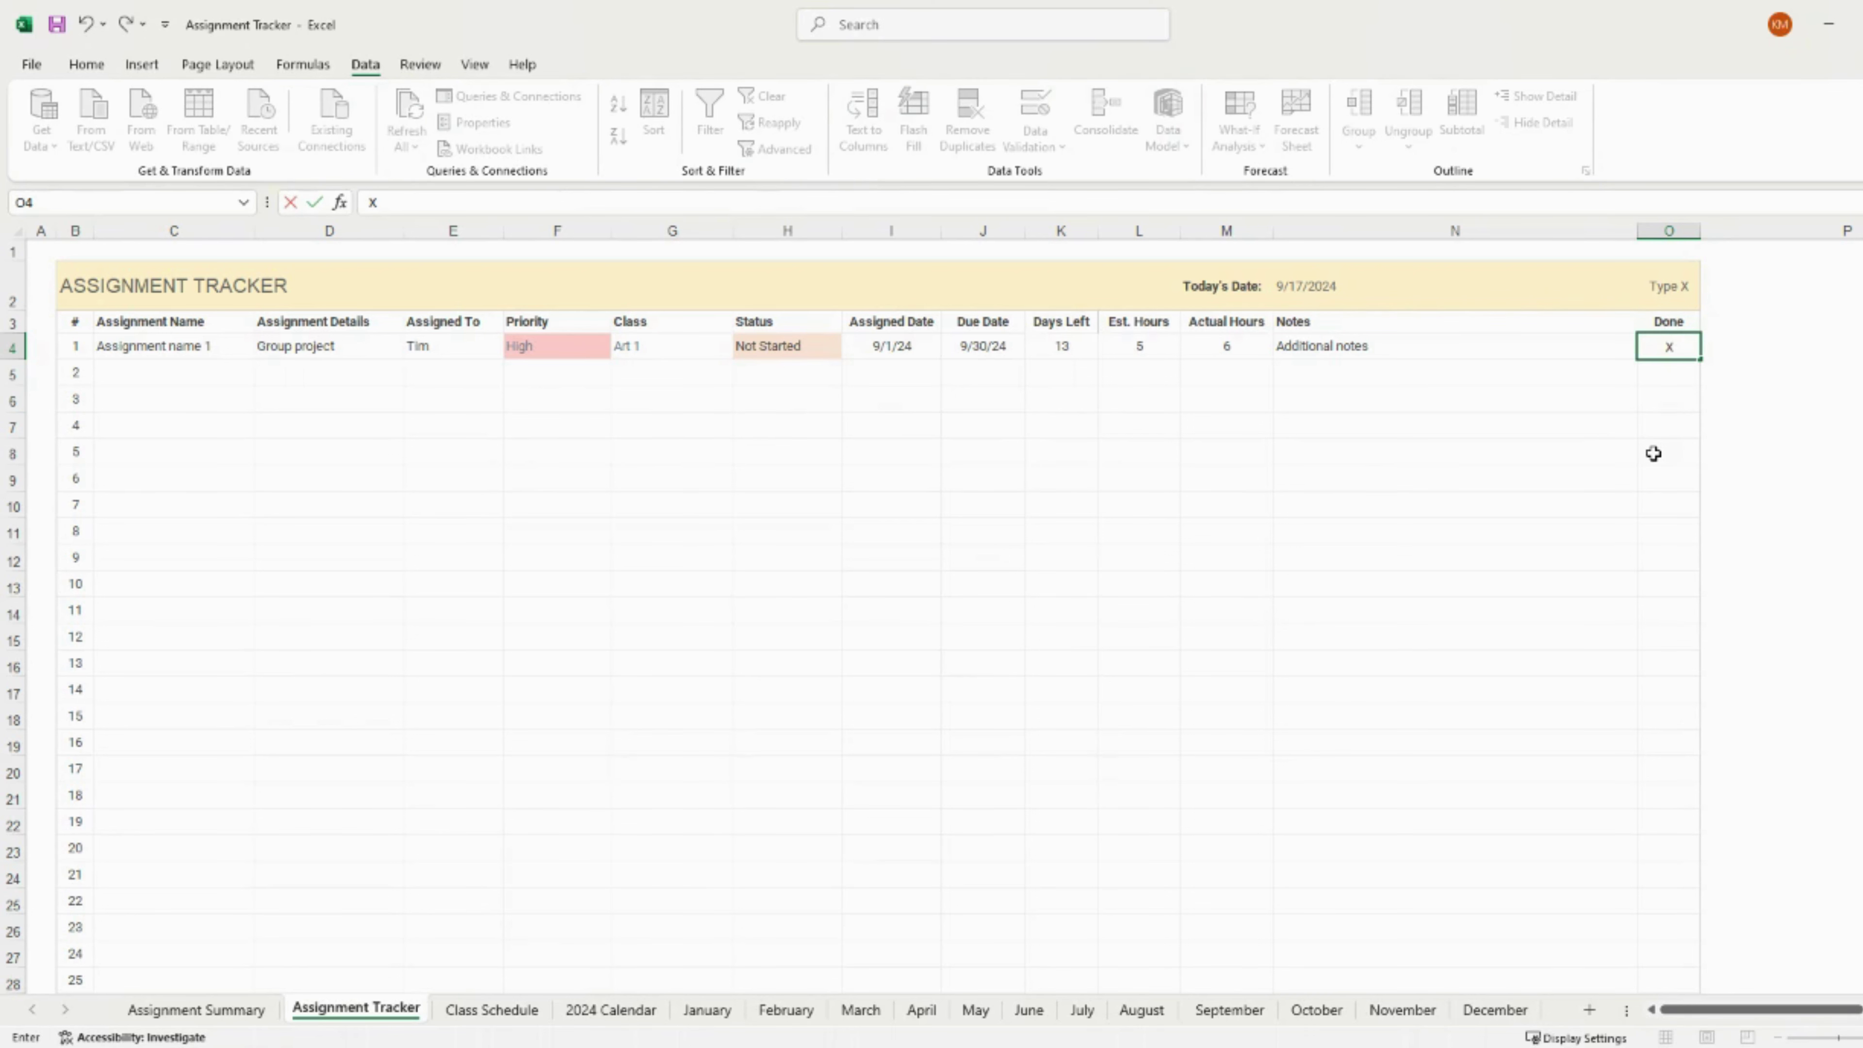
{"action": "key", "text": "Return"}
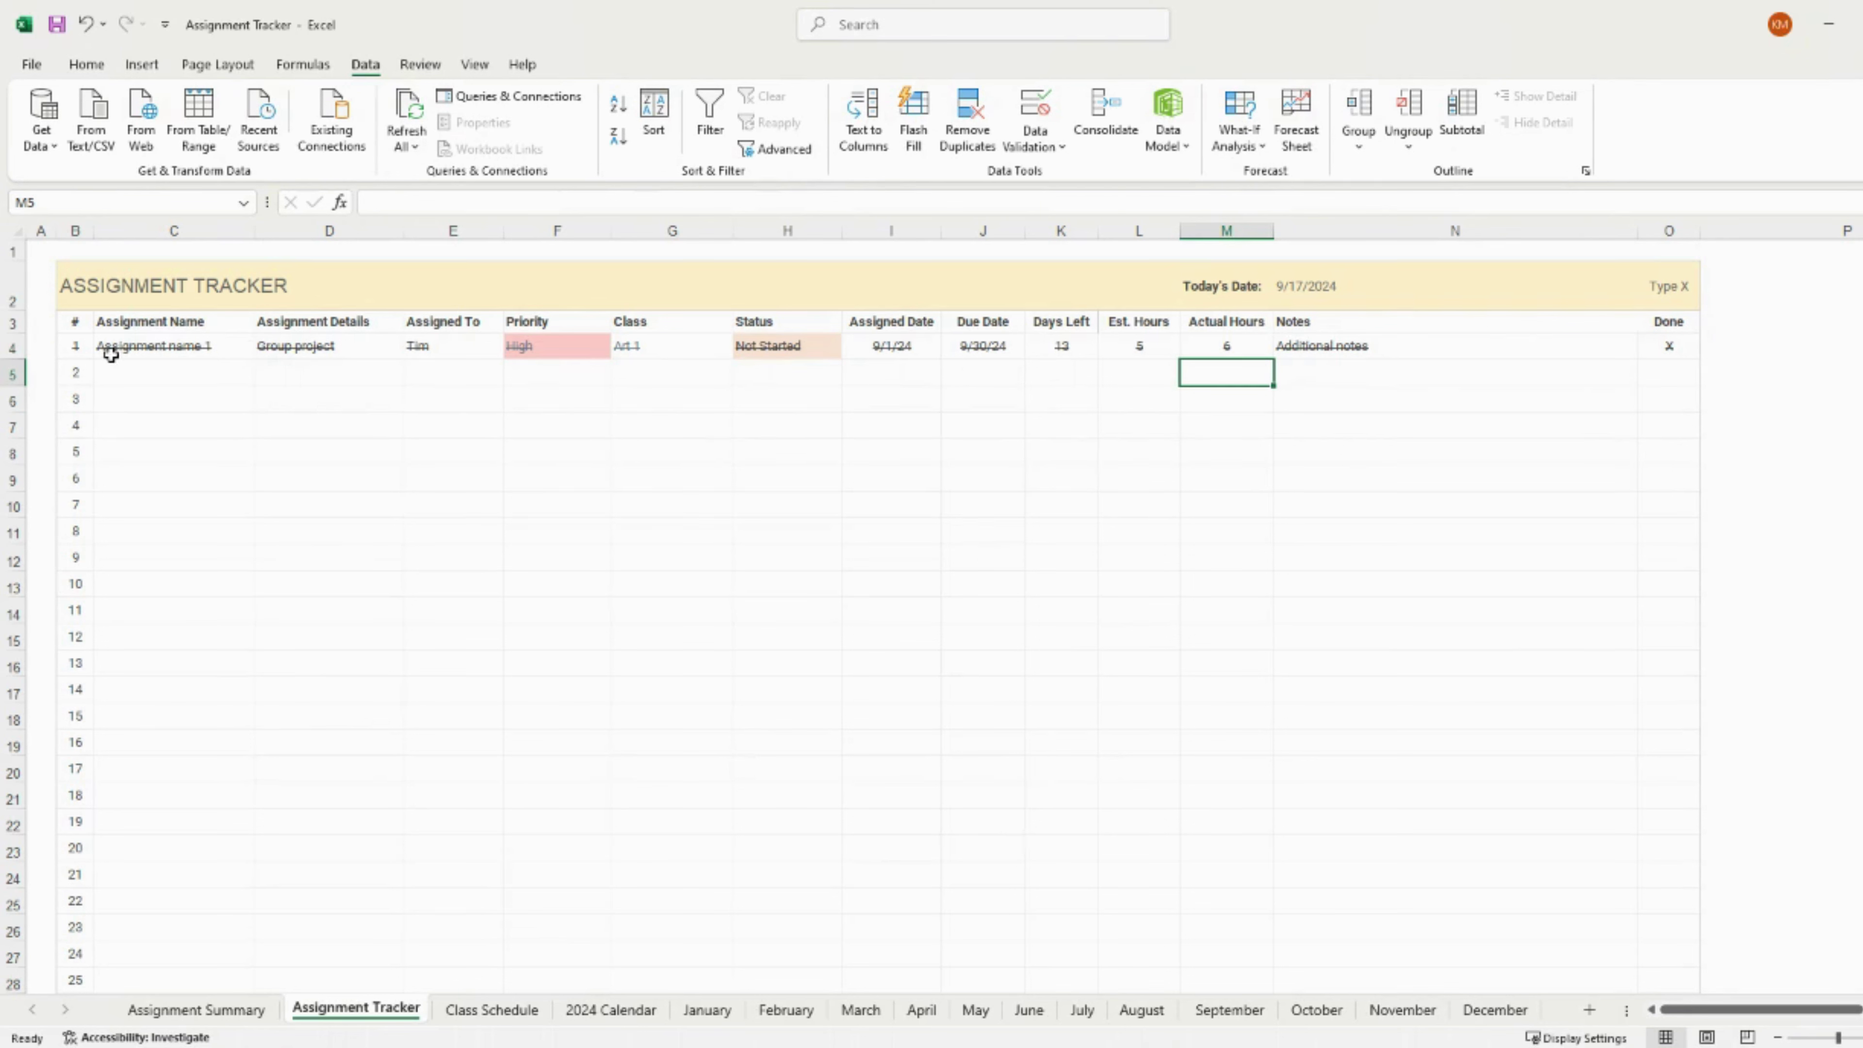
Enter "Assignment name 2" as the second assignment's name and "Individual project" as its details.
{"action": "left_click", "coordinate": [161, 374]}
{"action": "type", "text": "Assign"}
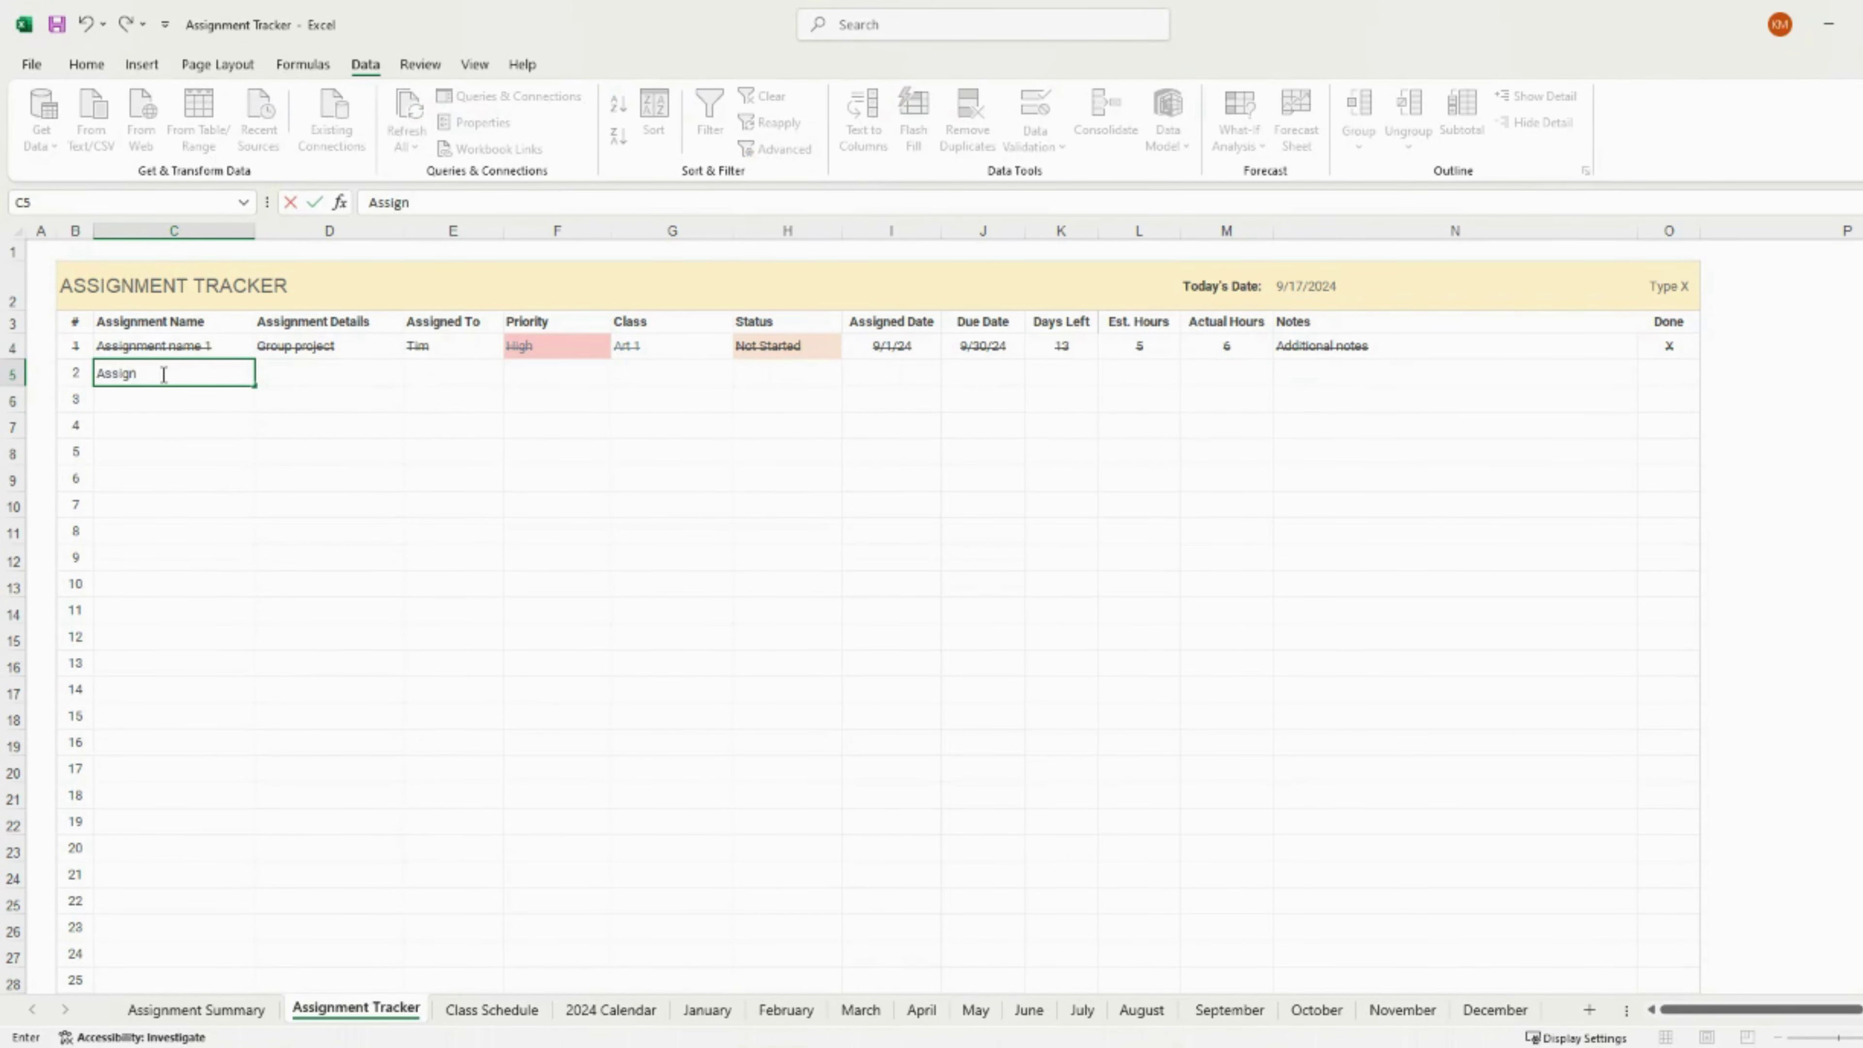
{"action": "type", "text": "ment name 2"}
{"action": "key", "text": "Tab"}
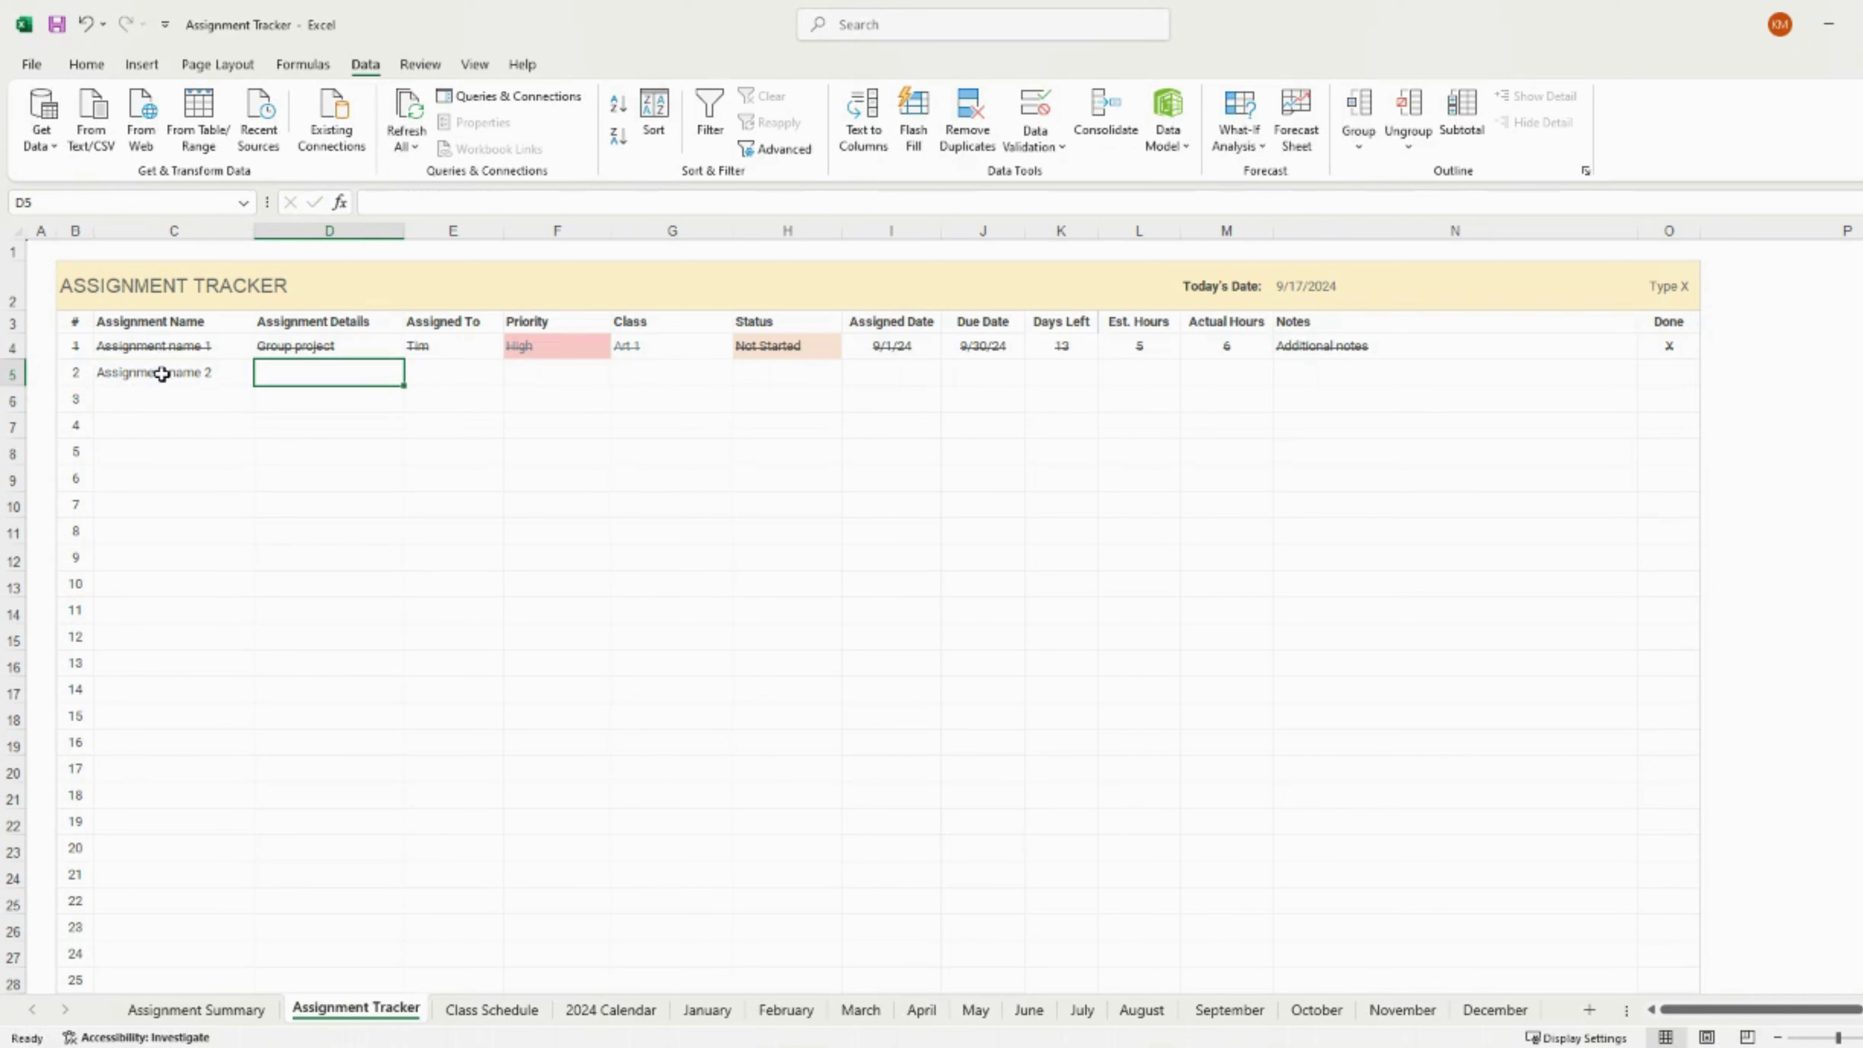
{"action": "type", "text": "Individual"}
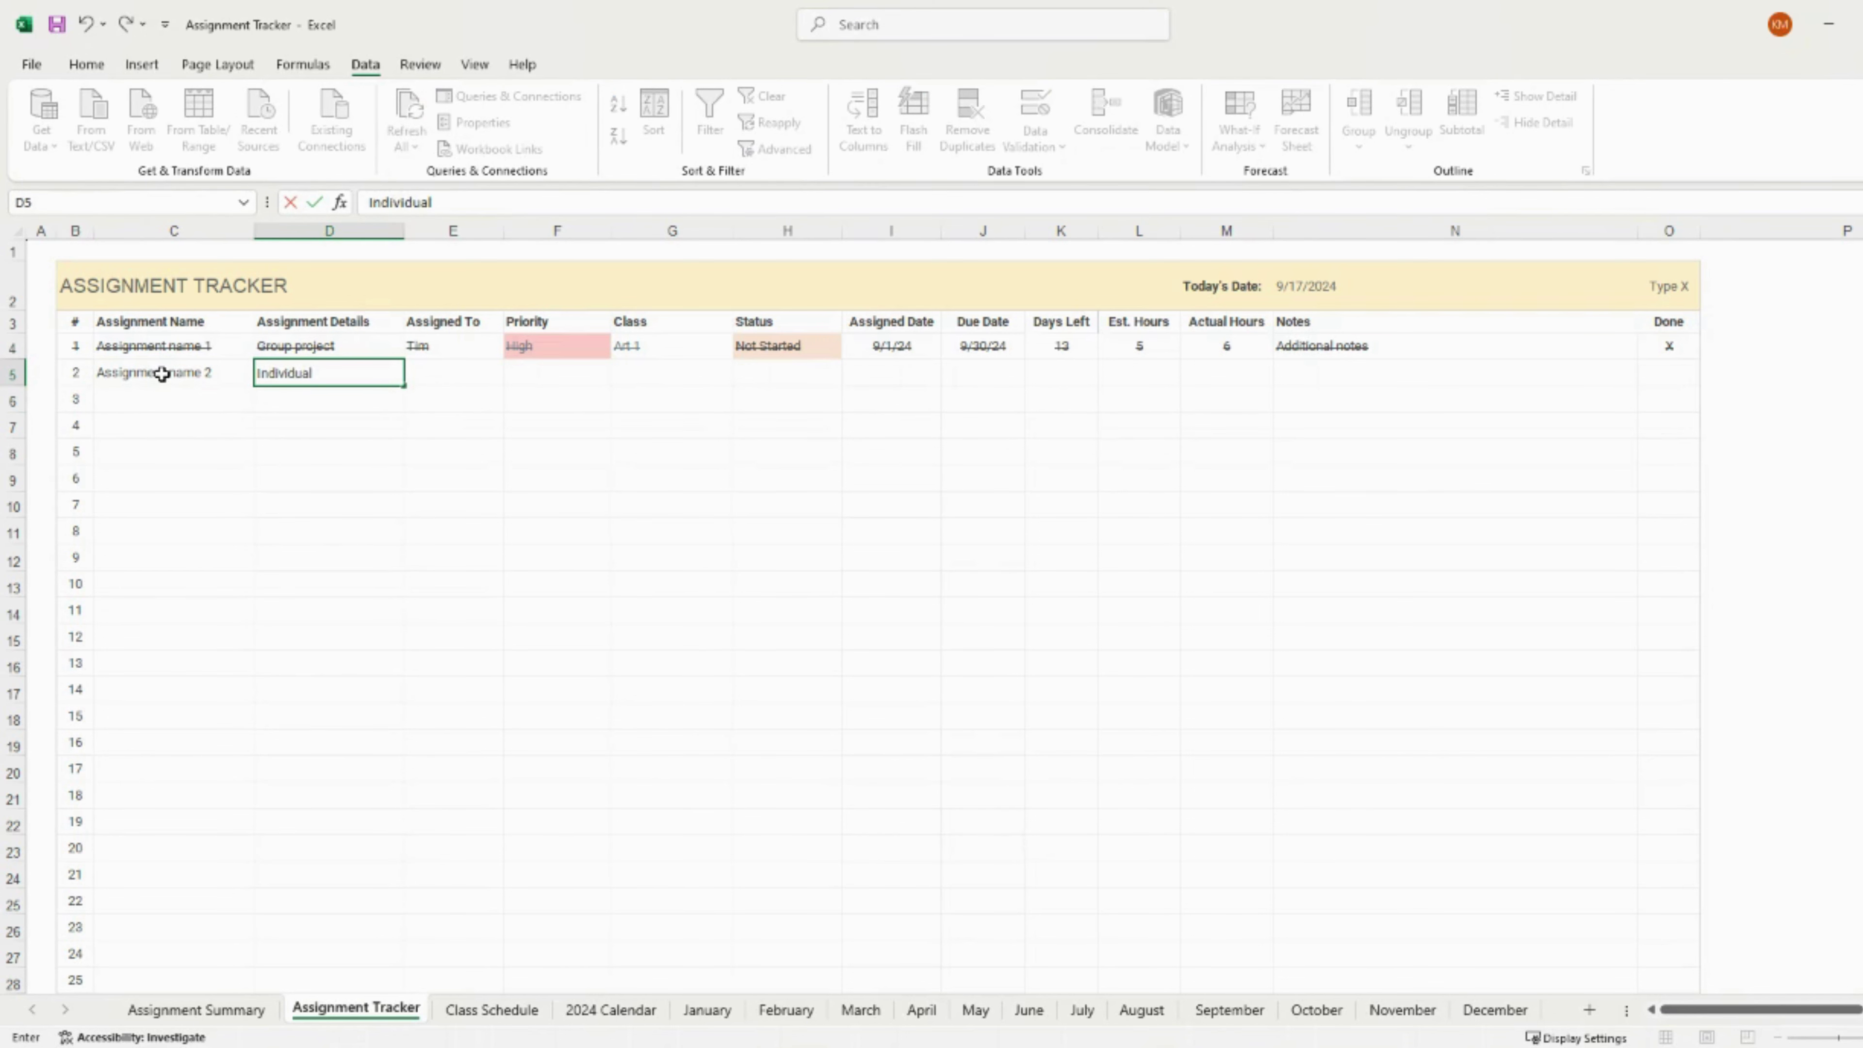
{"action": "type", "text": " project"}
{"action": "key", "text": "Tab"}
Set the second assignment's priority to Medium and its class to English.
{"action": "key", "text": "Tab"}
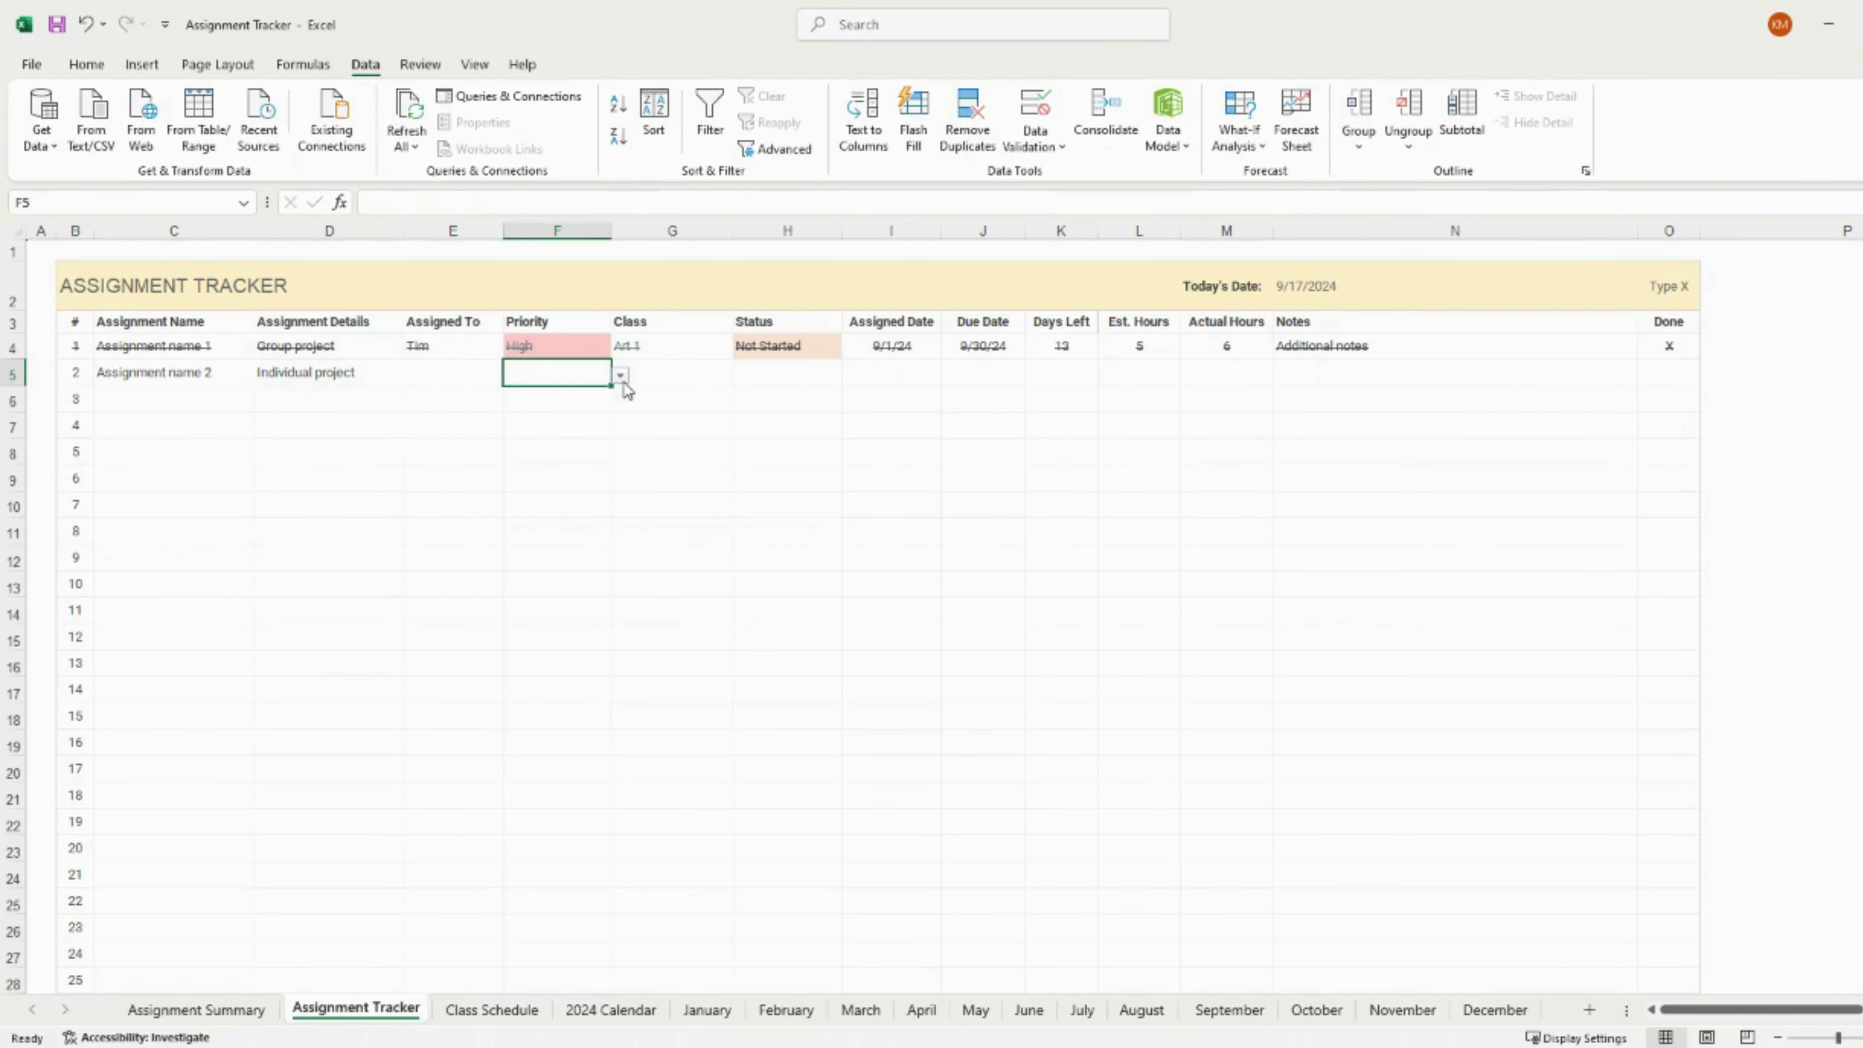
{"action": "left_click", "coordinate": [620, 375]}
{"action": "left_click", "coordinate": [606, 407]}
{"action": "left_click", "coordinate": [653, 370]}
{"action": "left_click", "coordinate": [740, 375]}
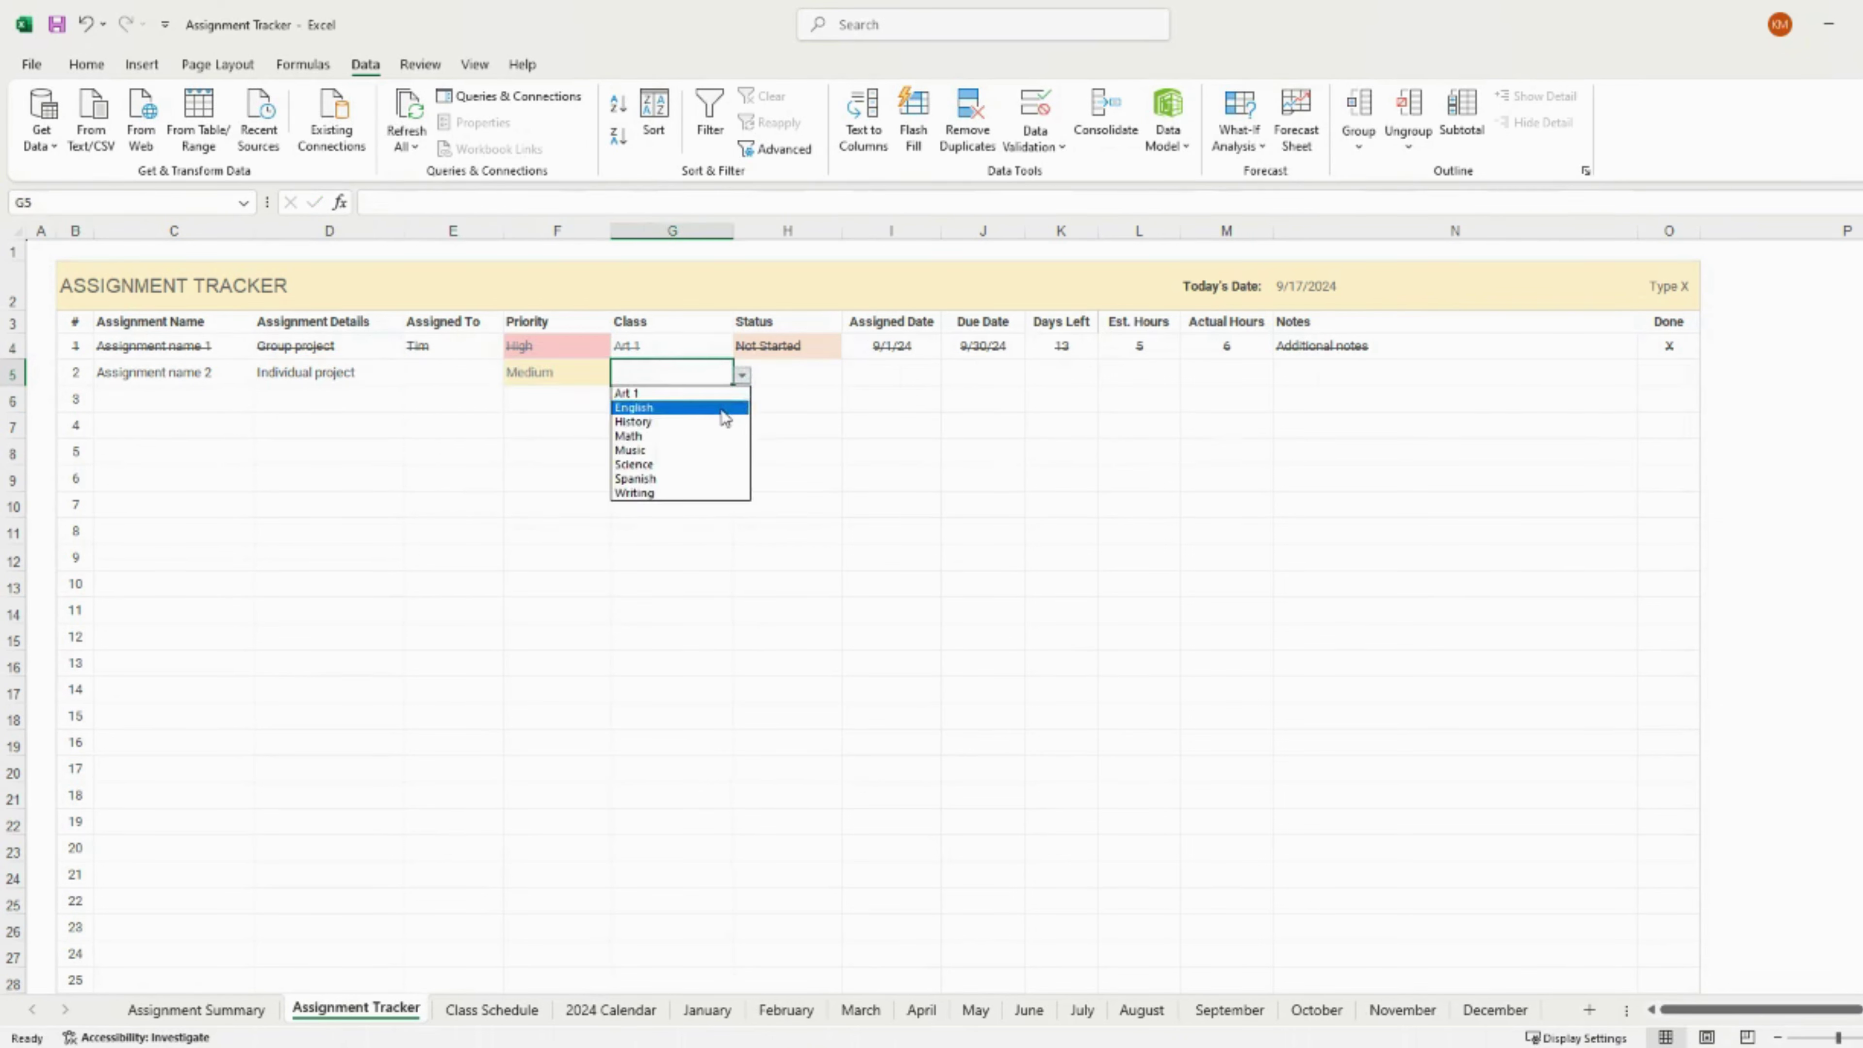
{"action": "left_click", "coordinate": [646, 421]}
Set the second assignment's status to In Progress.
{"action": "left_click", "coordinate": [795, 371]}
{"action": "left_click", "coordinate": [851, 375]}
{"action": "left_click", "coordinate": [762, 405]}
Enter 9/1/24 as the second assignment's assigned date and 9/18/24 as its due date.
{"action": "left_click", "coordinate": [886, 378]}
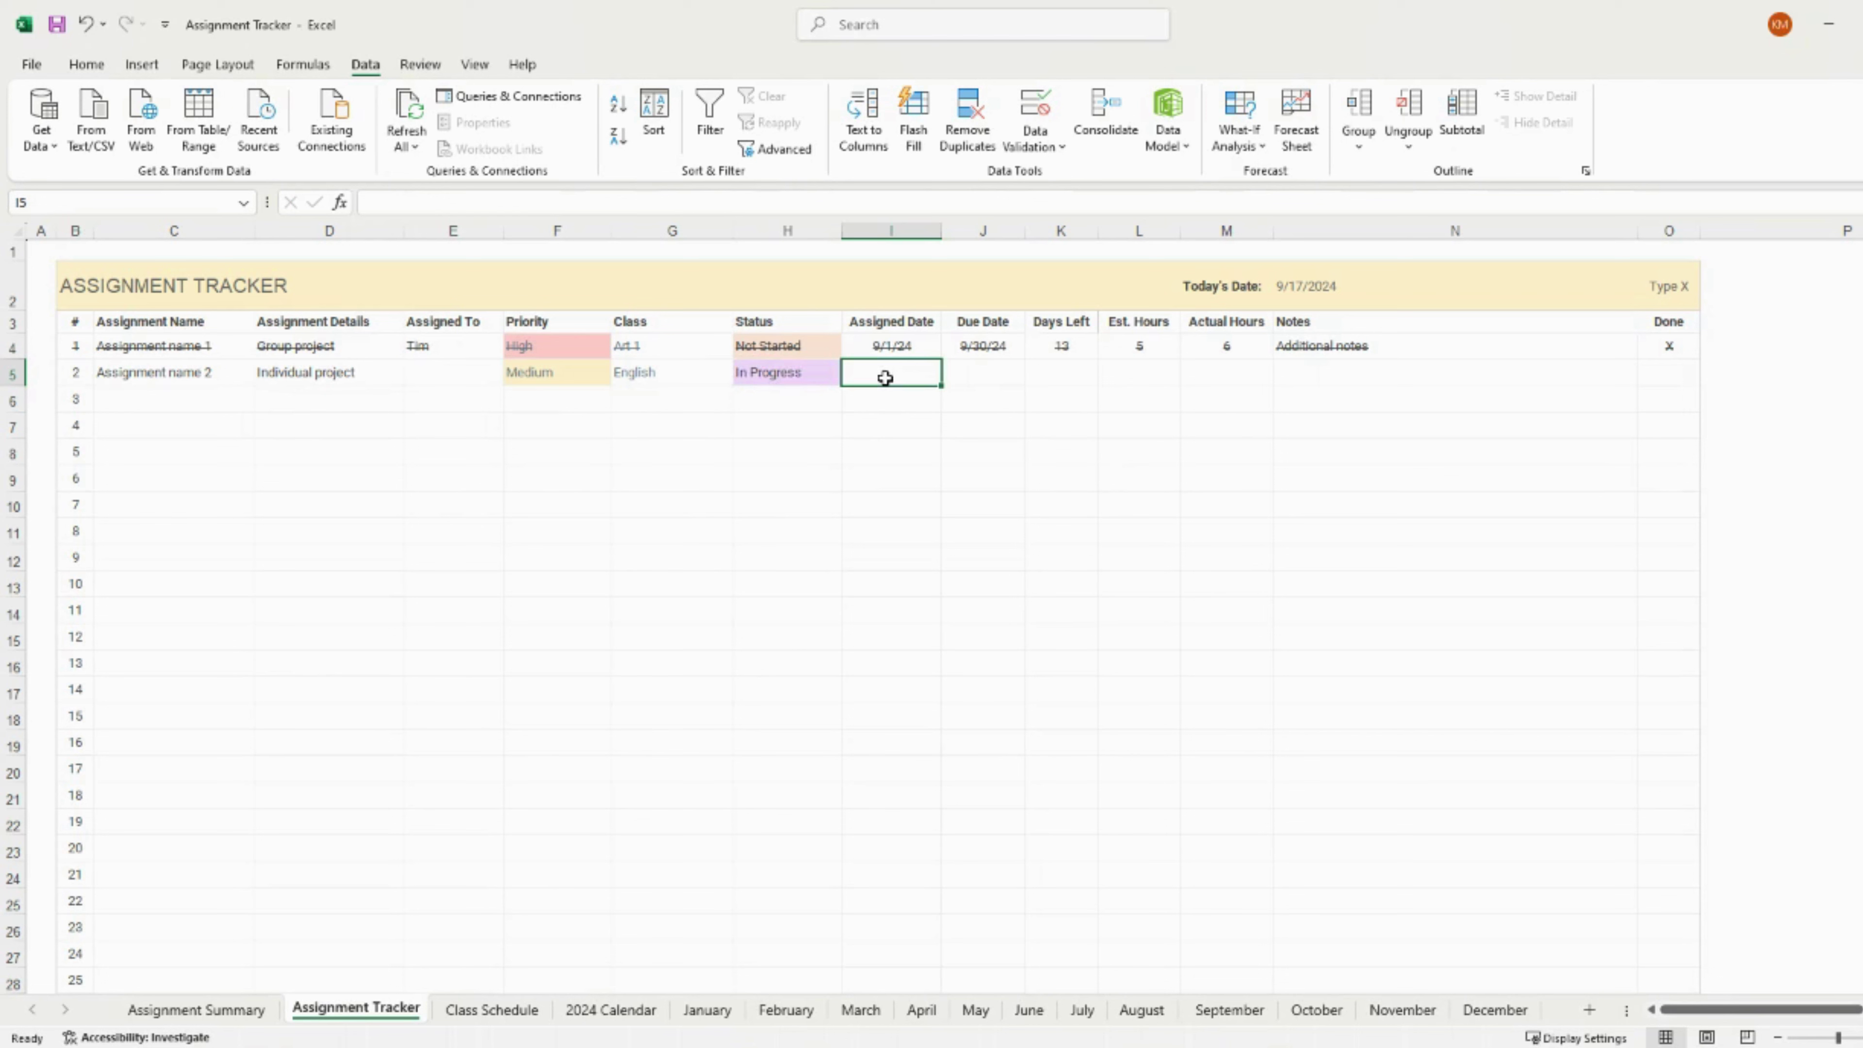
{"action": "type", "text": "9/1/24"}
{"action": "key", "text": "Tab"}
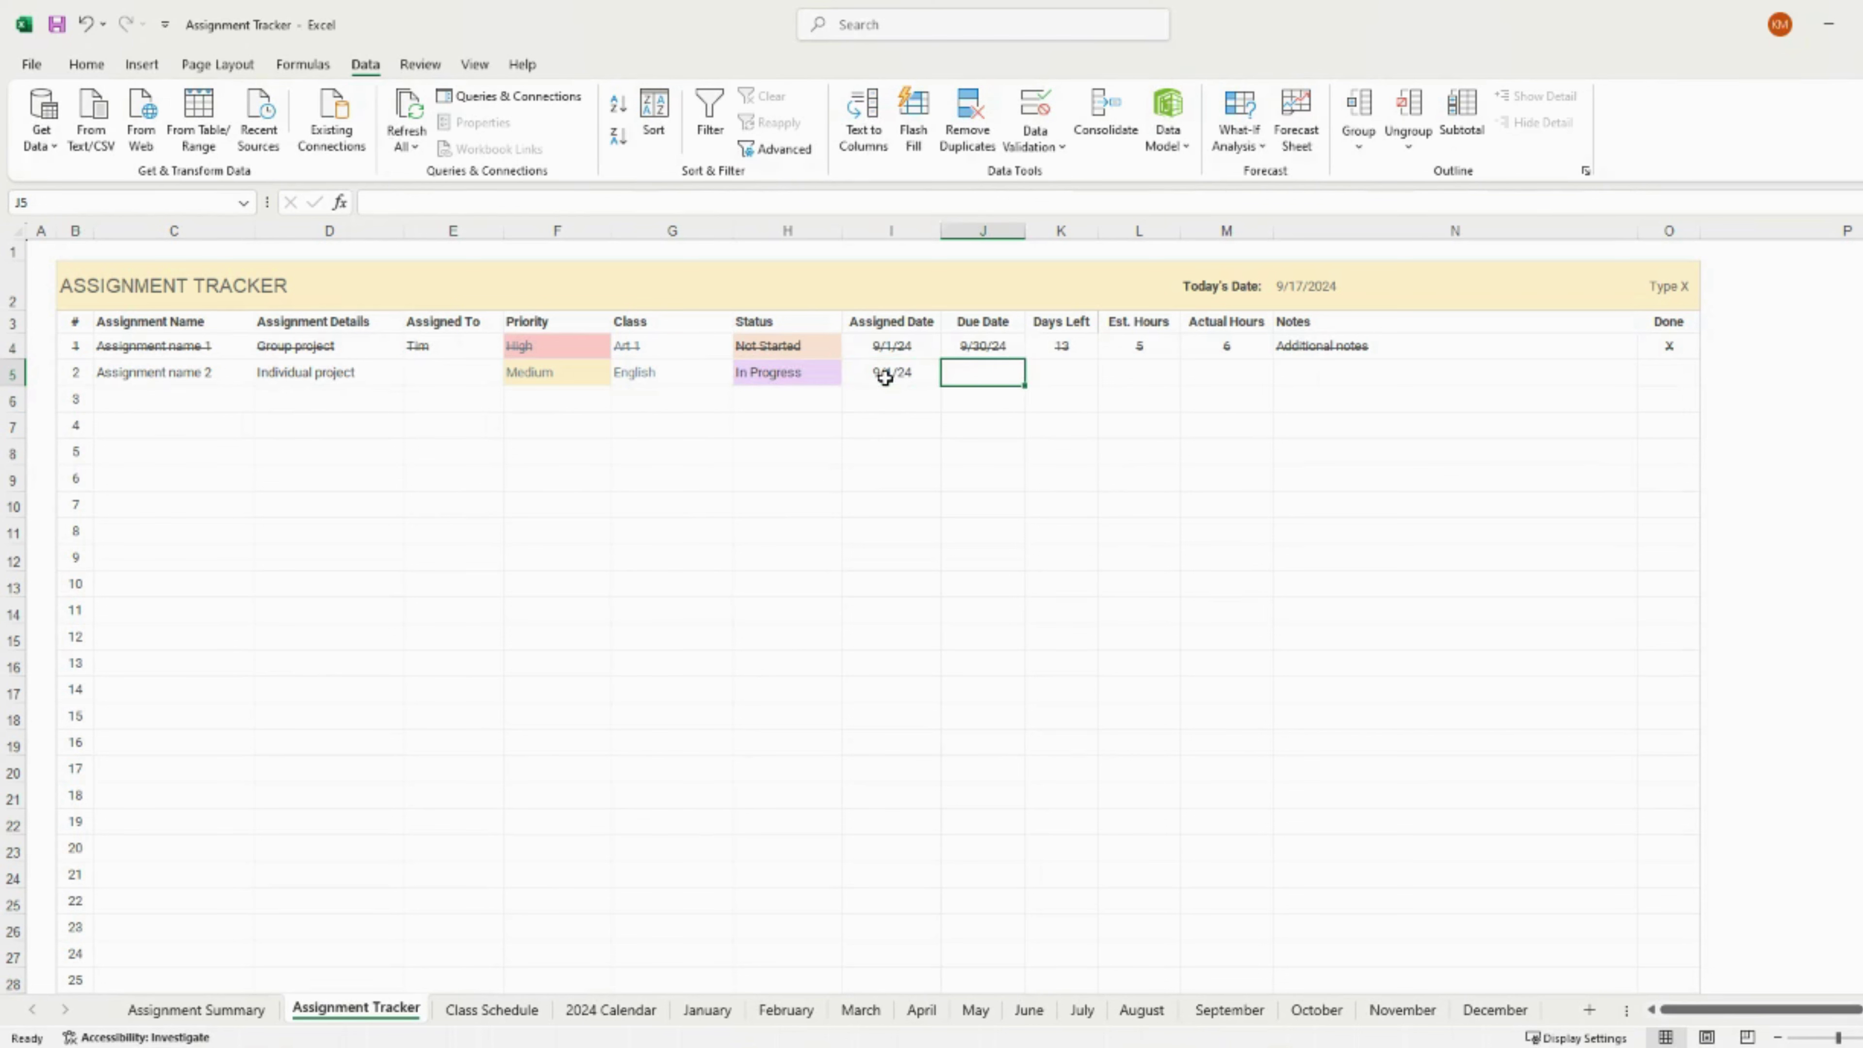
{"action": "type", "text": "9/18/24"}
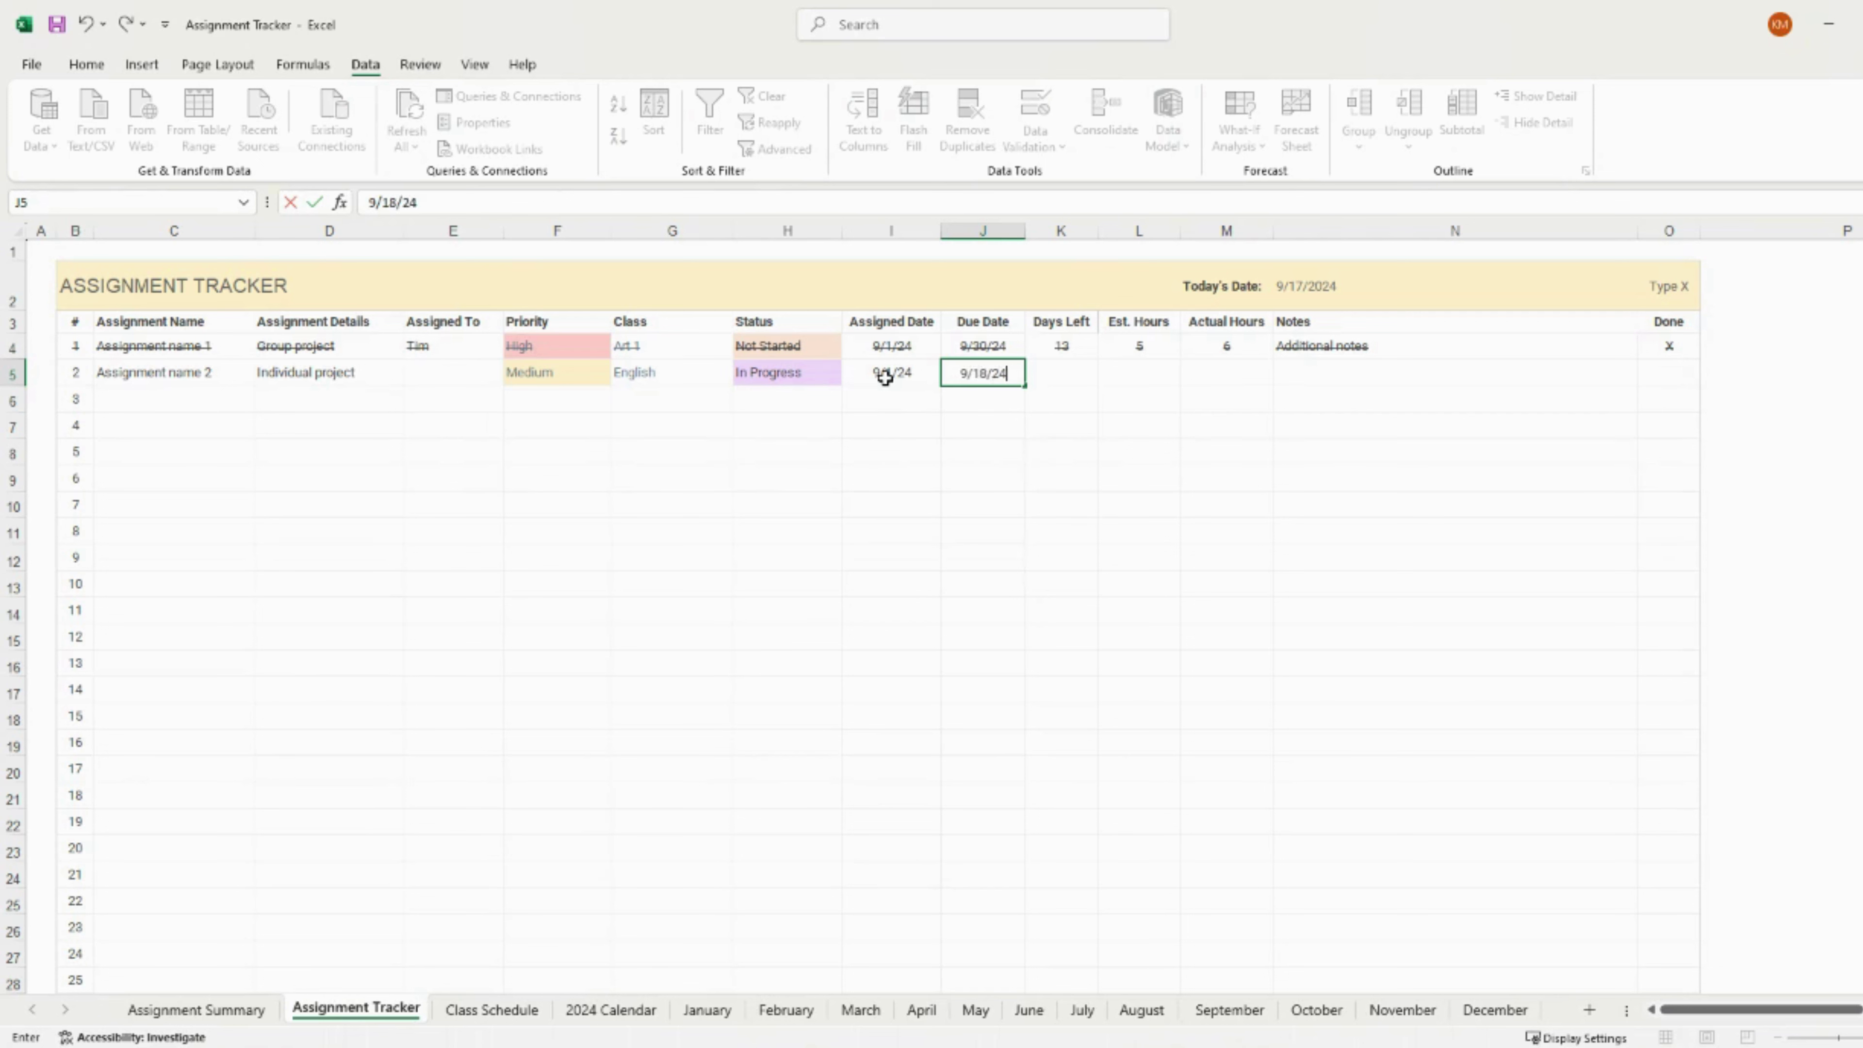
{"action": "key", "text": "Tab"}
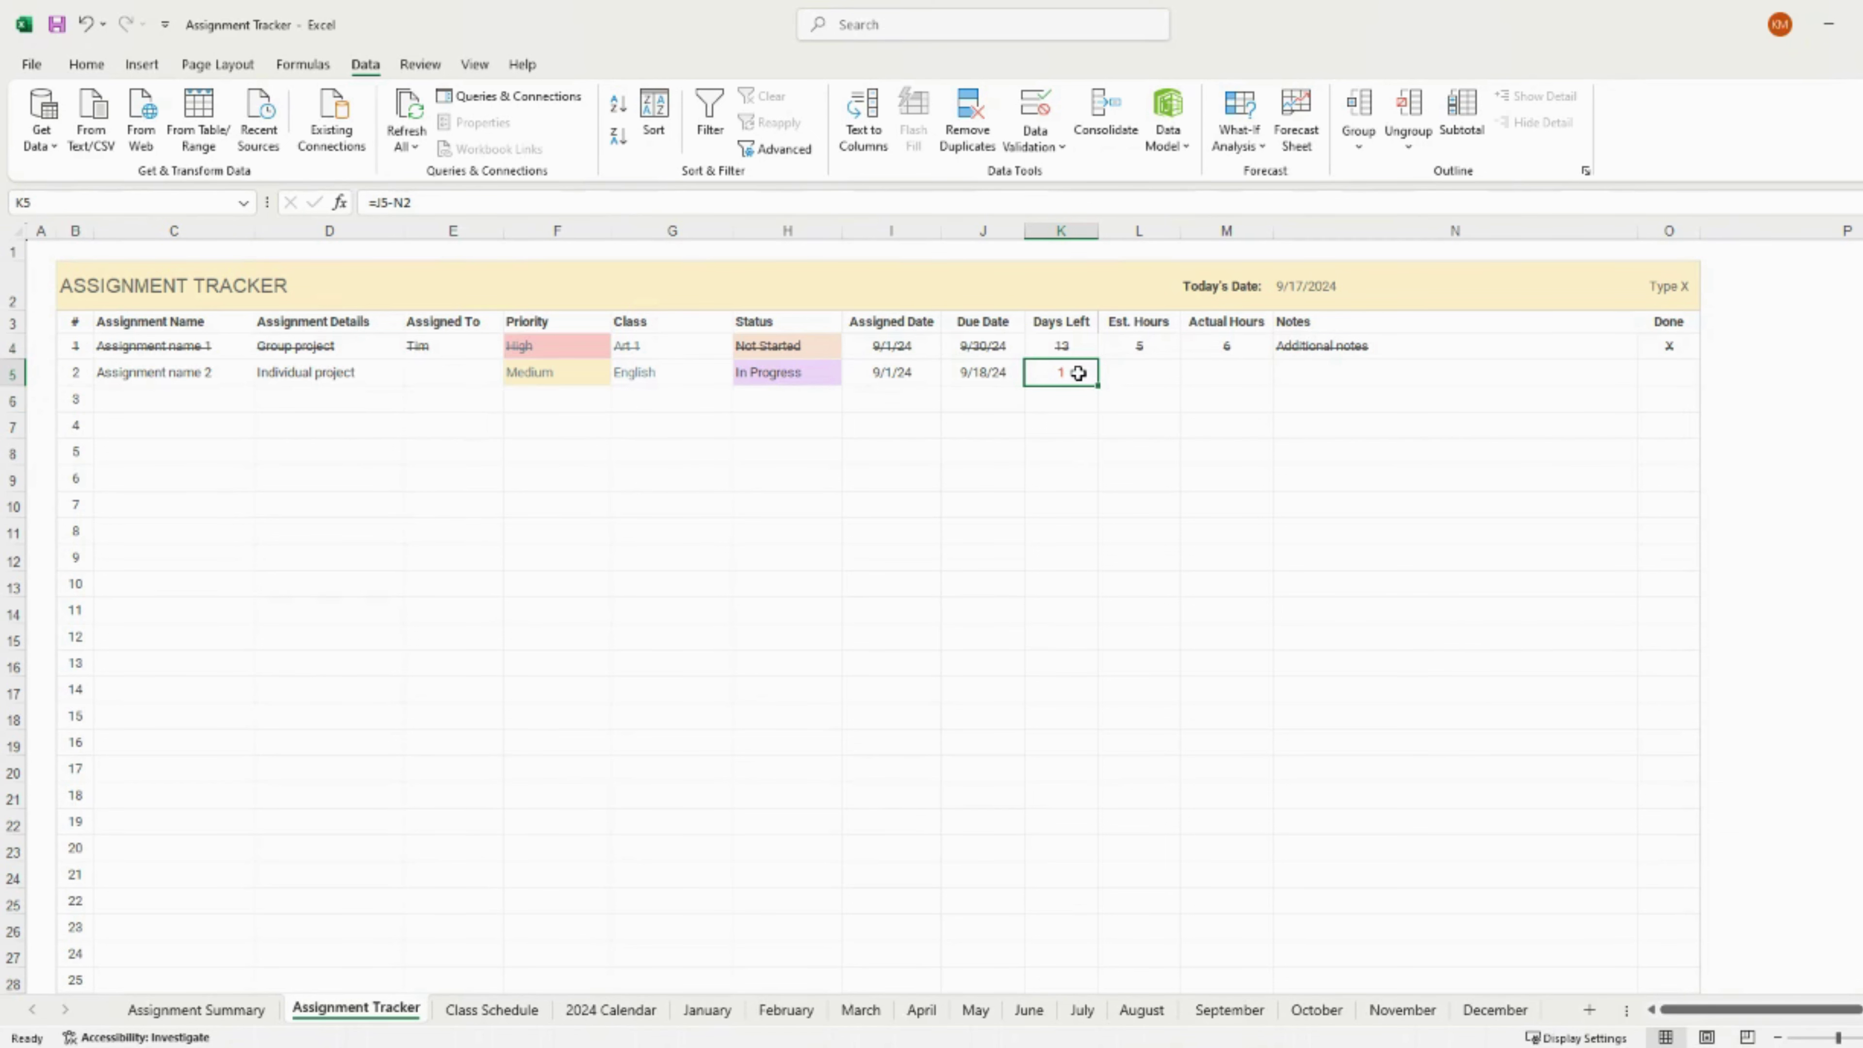
Enter 3 estimated hours and 4 actual hours for the second assignment.
{"action": "left_click", "coordinate": [1154, 371]}
{"action": "type", "text": "3"}
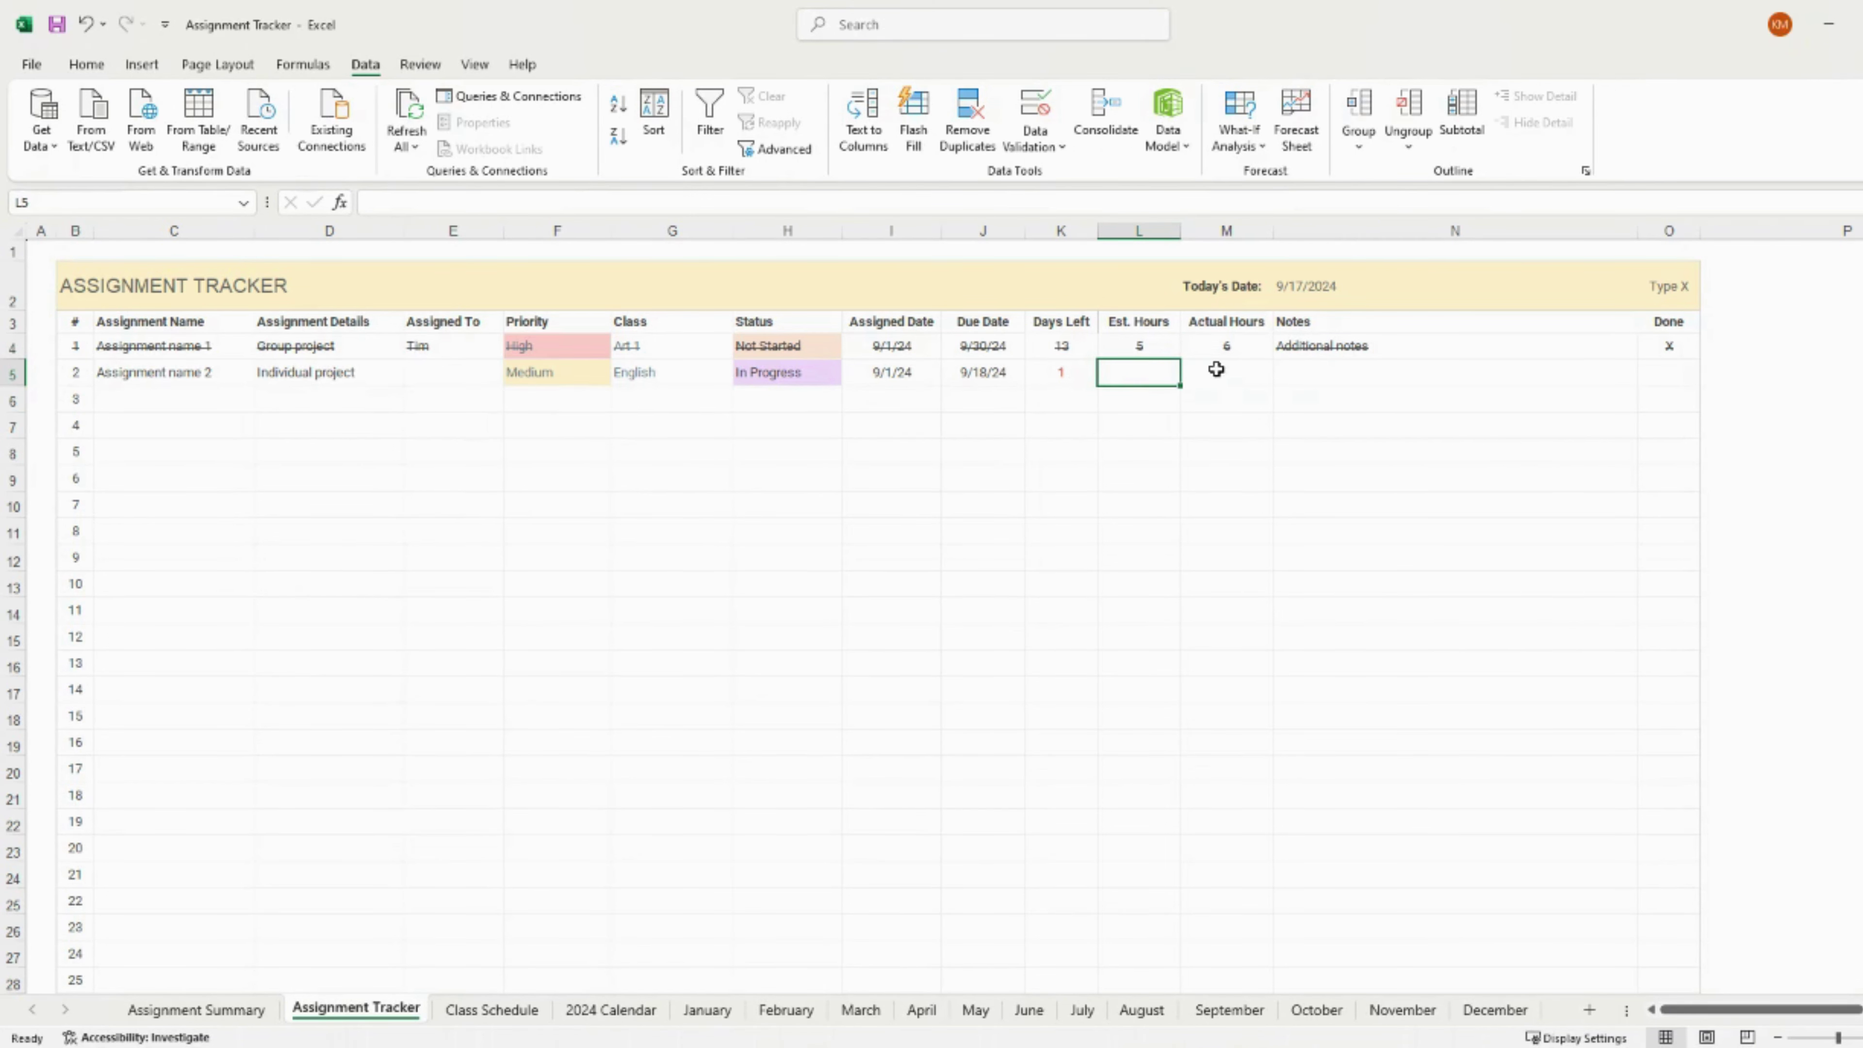
{"action": "left_click", "coordinate": [1220, 371]}
{"action": "type", "text": "4"}
Enter "Assignment name 3" as the third assignment's name.
{"action": "left_click", "coordinate": [198, 401]}
{"action": "type", "text": "As"}
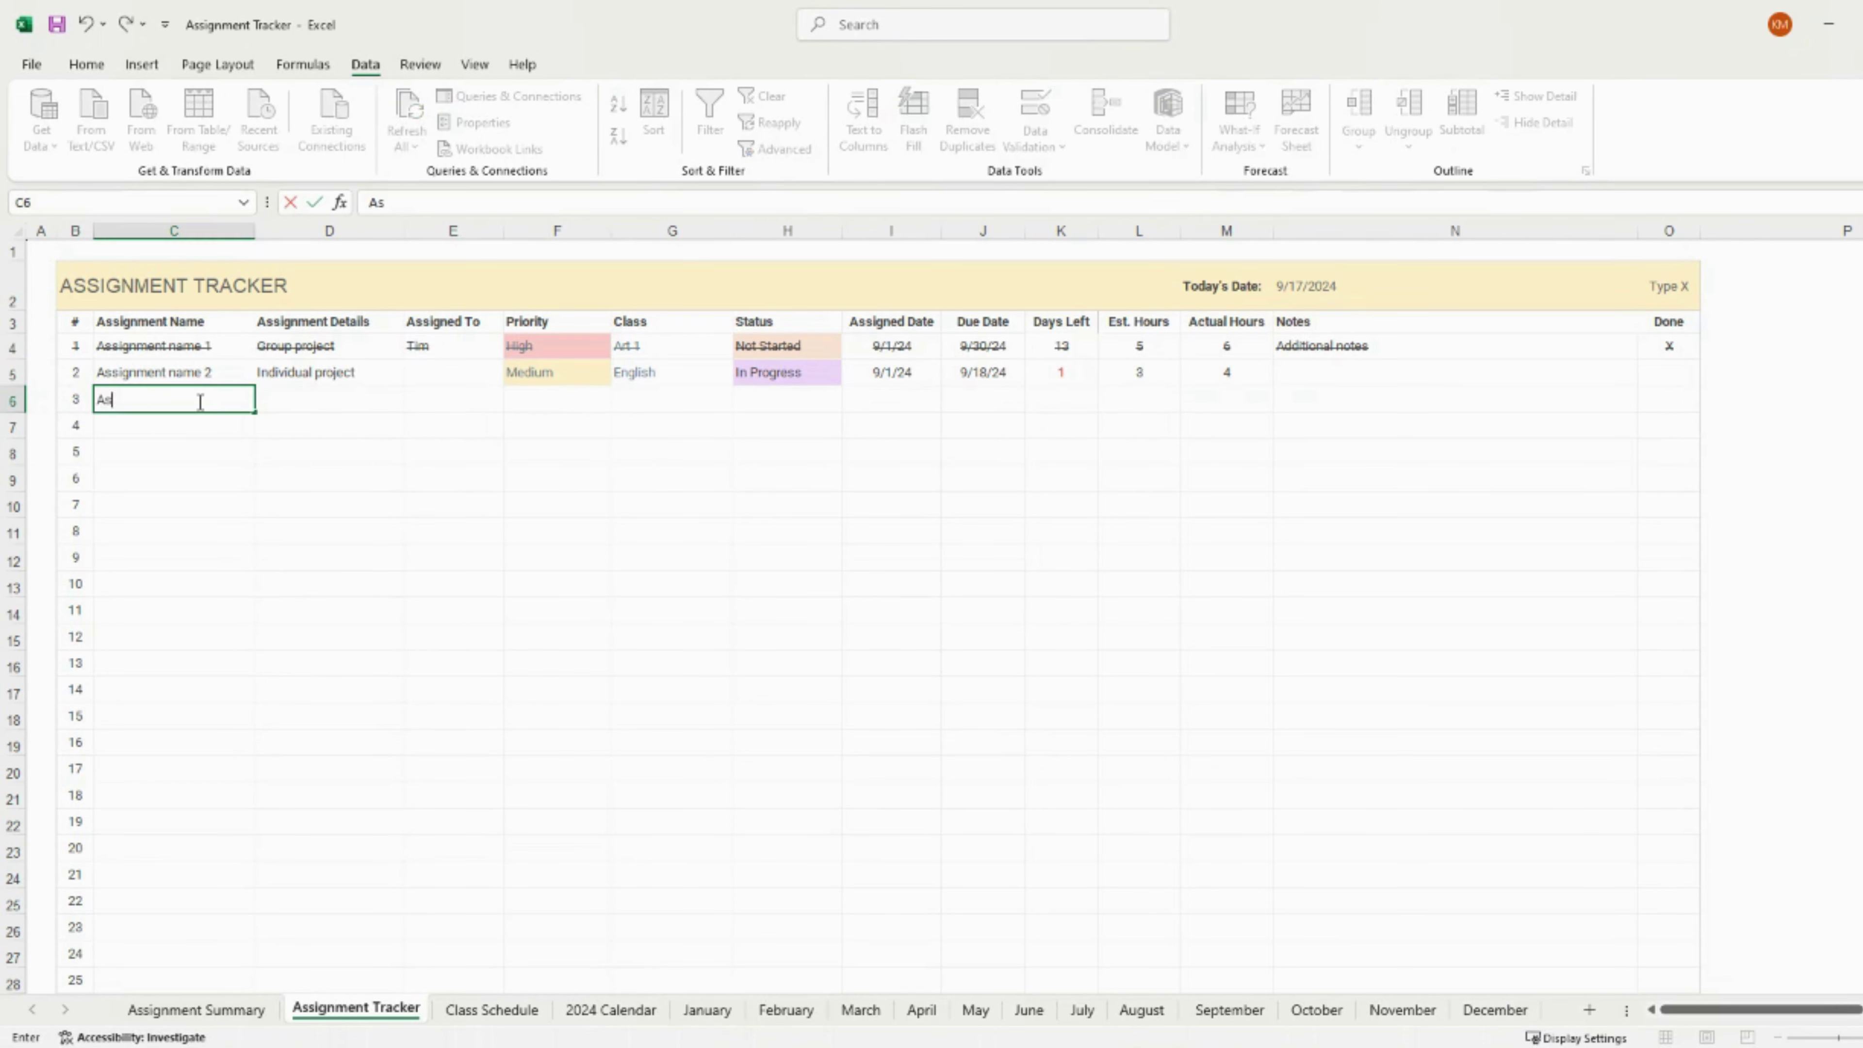
{"action": "type", "text": "signment name 3"}
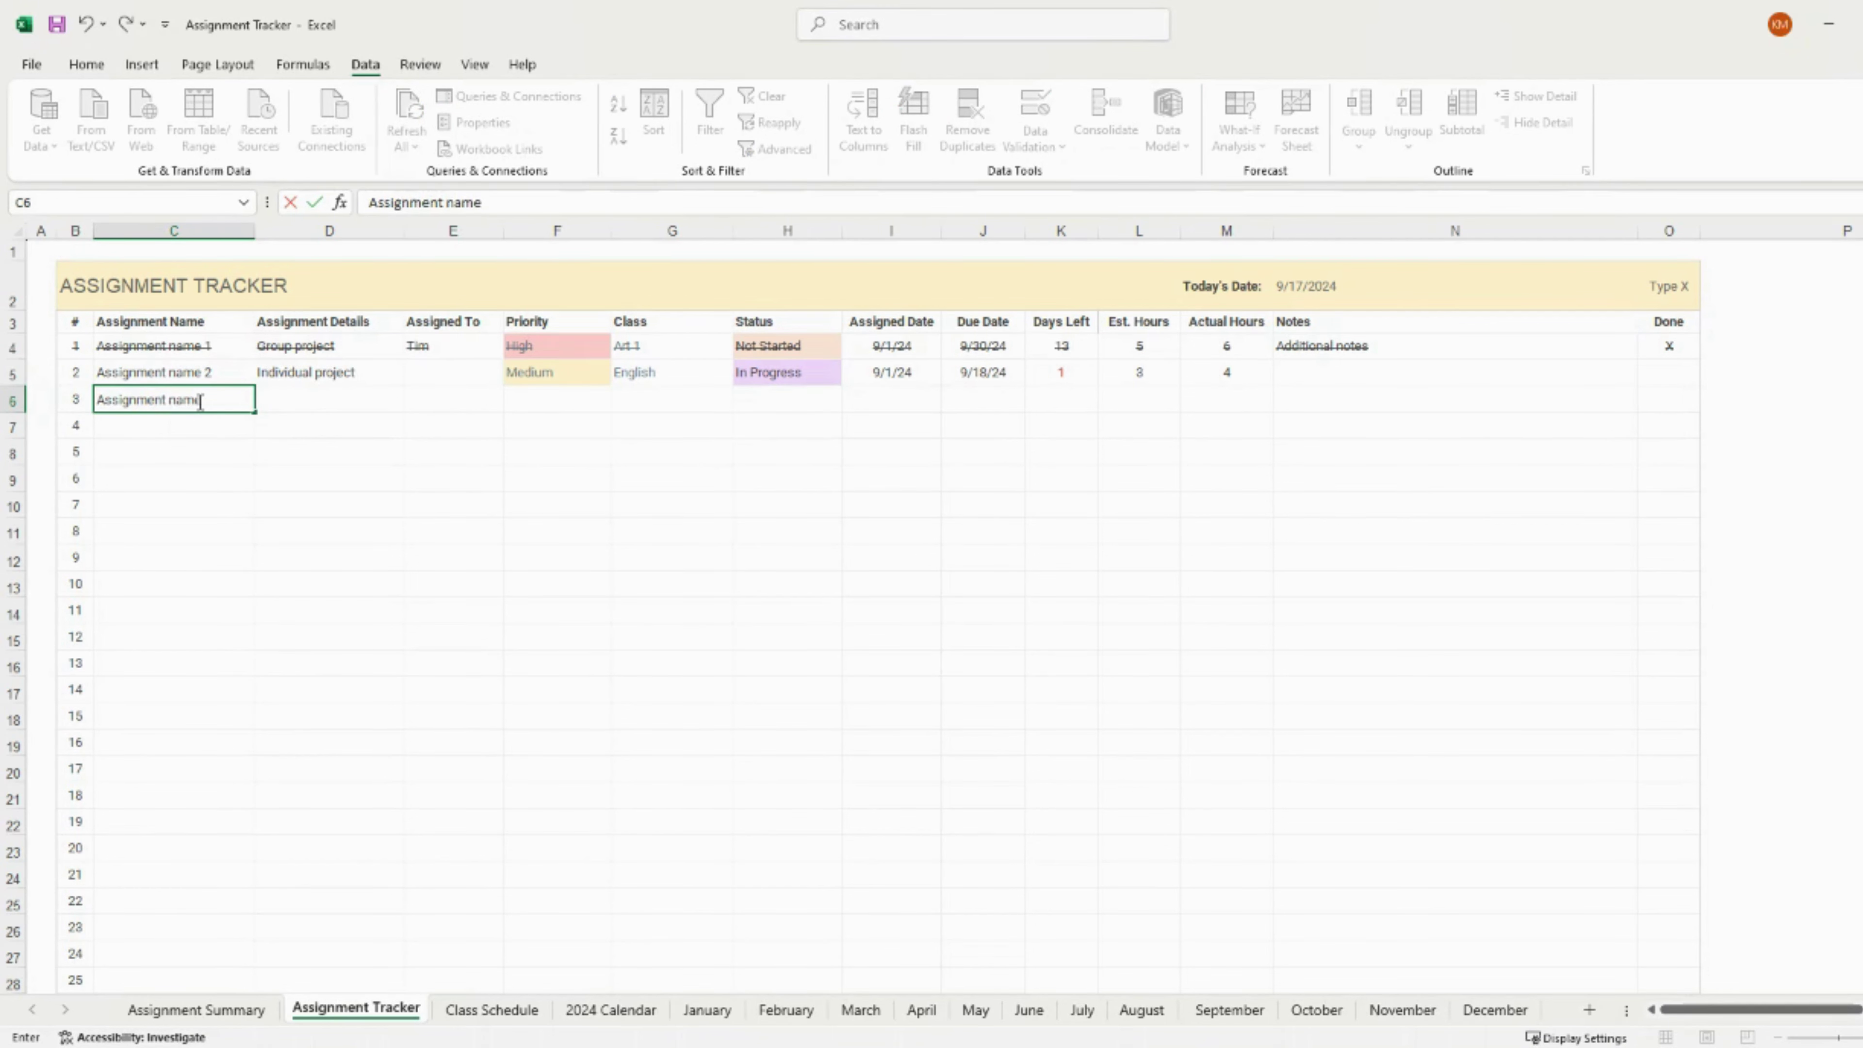
{"action": "key", "text": "Tab"}
Set the third assignment's priority to Backlogged and its class to Math.
{"action": "left_click", "coordinate": [562, 407]}
{"action": "left_click", "coordinate": [620, 402]}
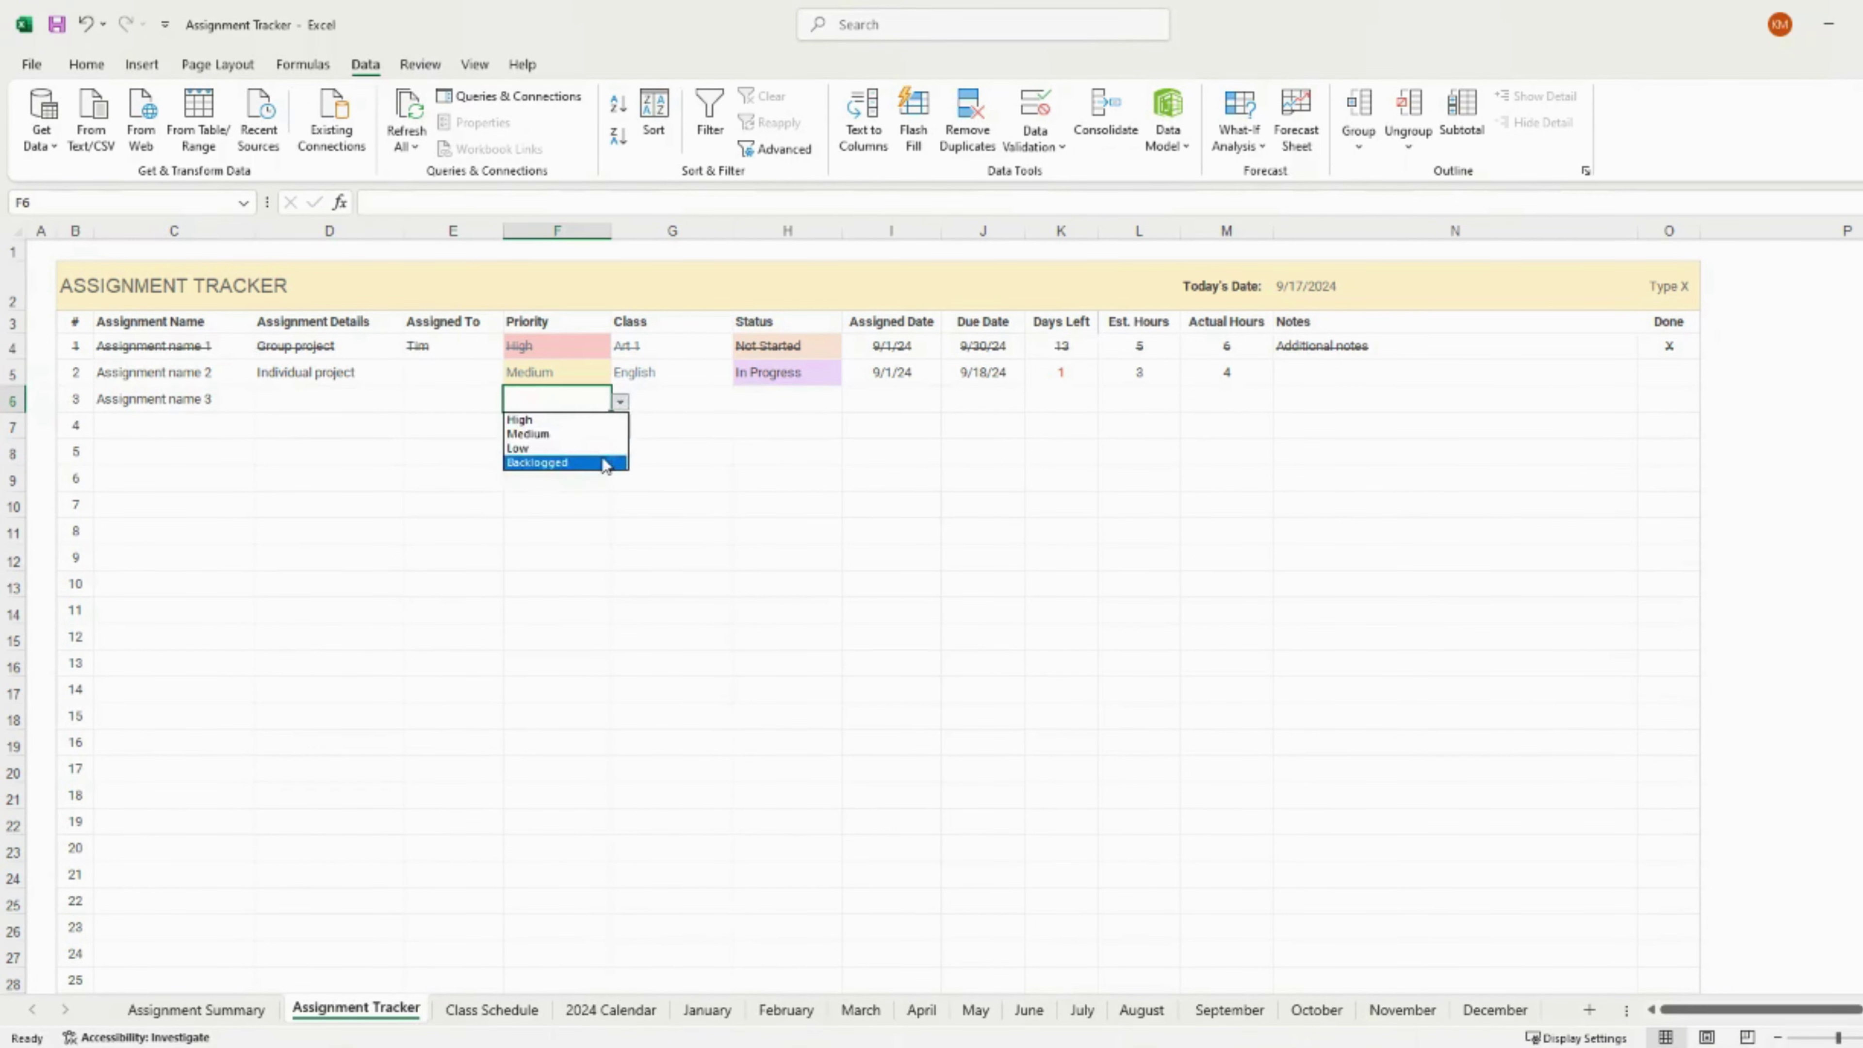
{"action": "left_click", "coordinate": [607, 462]}
{"action": "left_click", "coordinate": [665, 403]}
{"action": "left_click", "coordinate": [742, 401]}
{"action": "left_click", "coordinate": [704, 471]}
Set the third assignment's status to Completed.
{"action": "left_click", "coordinate": [789, 401]}
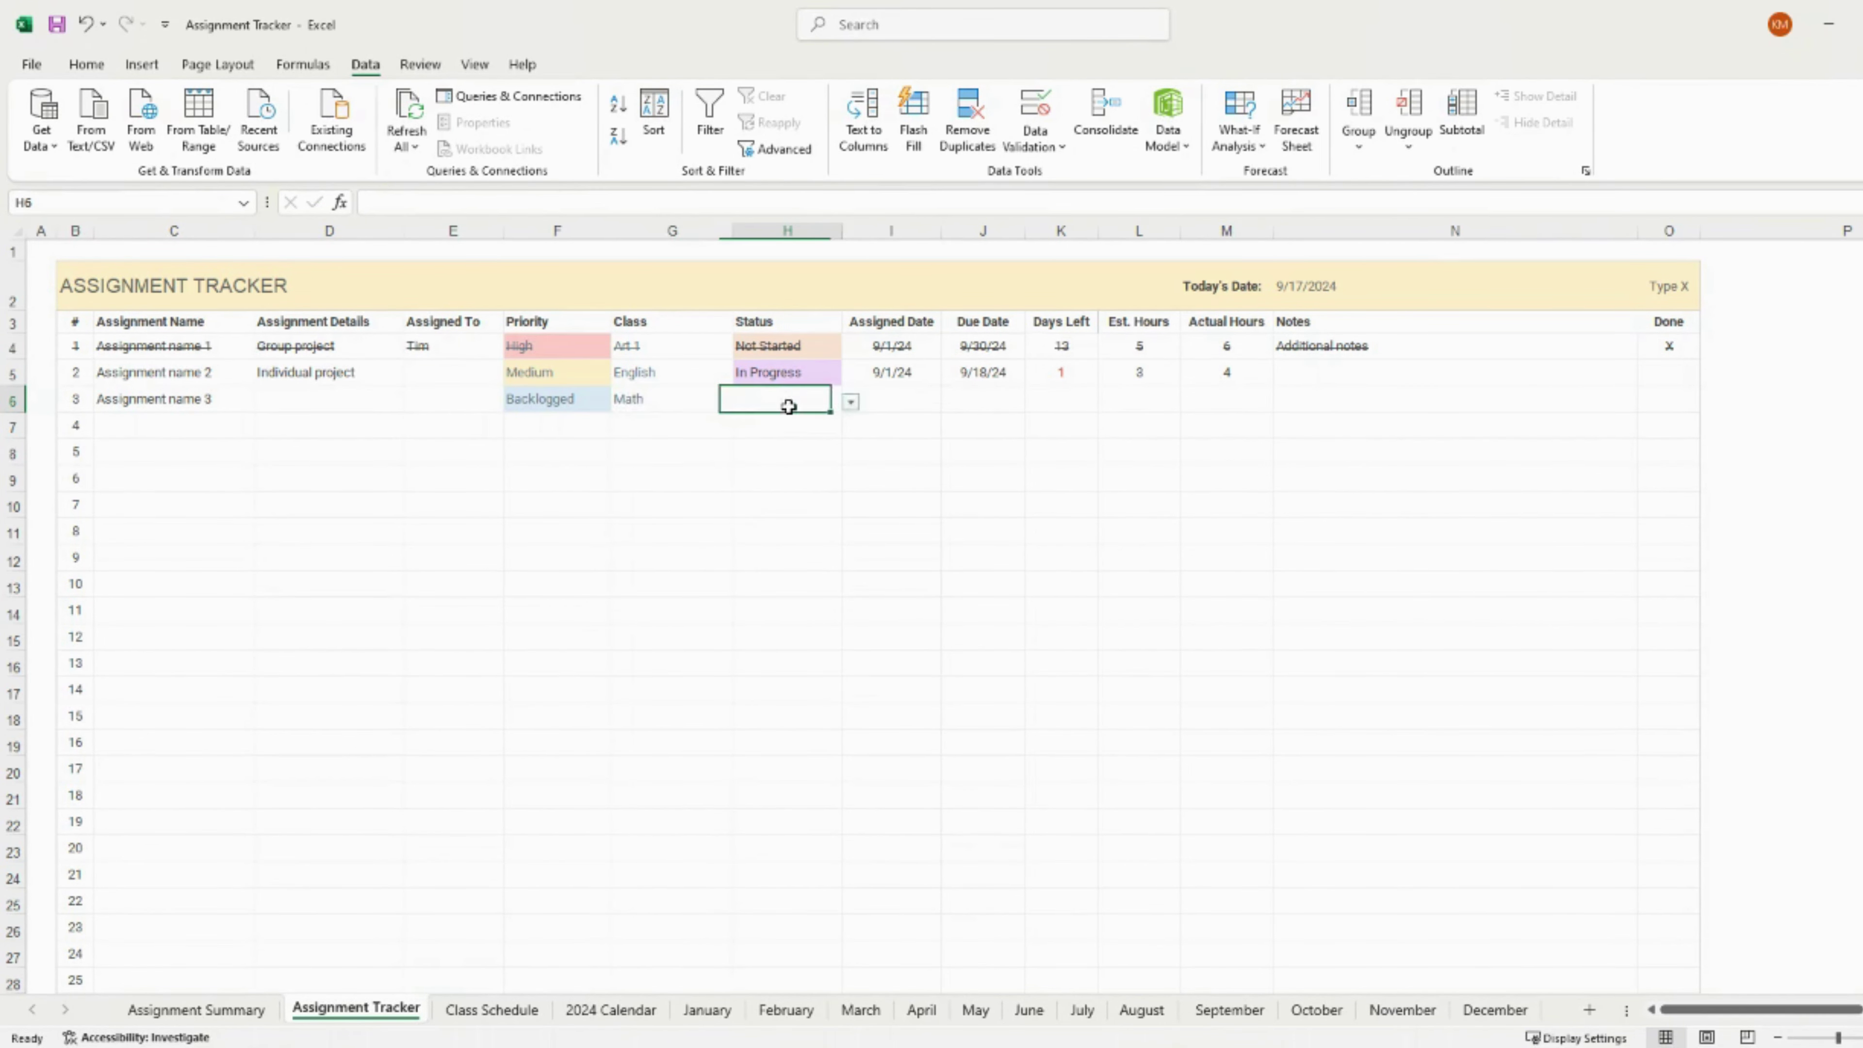
{"action": "left_click", "coordinate": [850, 401]}
{"action": "left_click", "coordinate": [820, 477]}
Enter 9/1/24 as the third assignment's assigned date and 10/31/24 as its due date.
{"action": "left_click", "coordinate": [887, 396]}
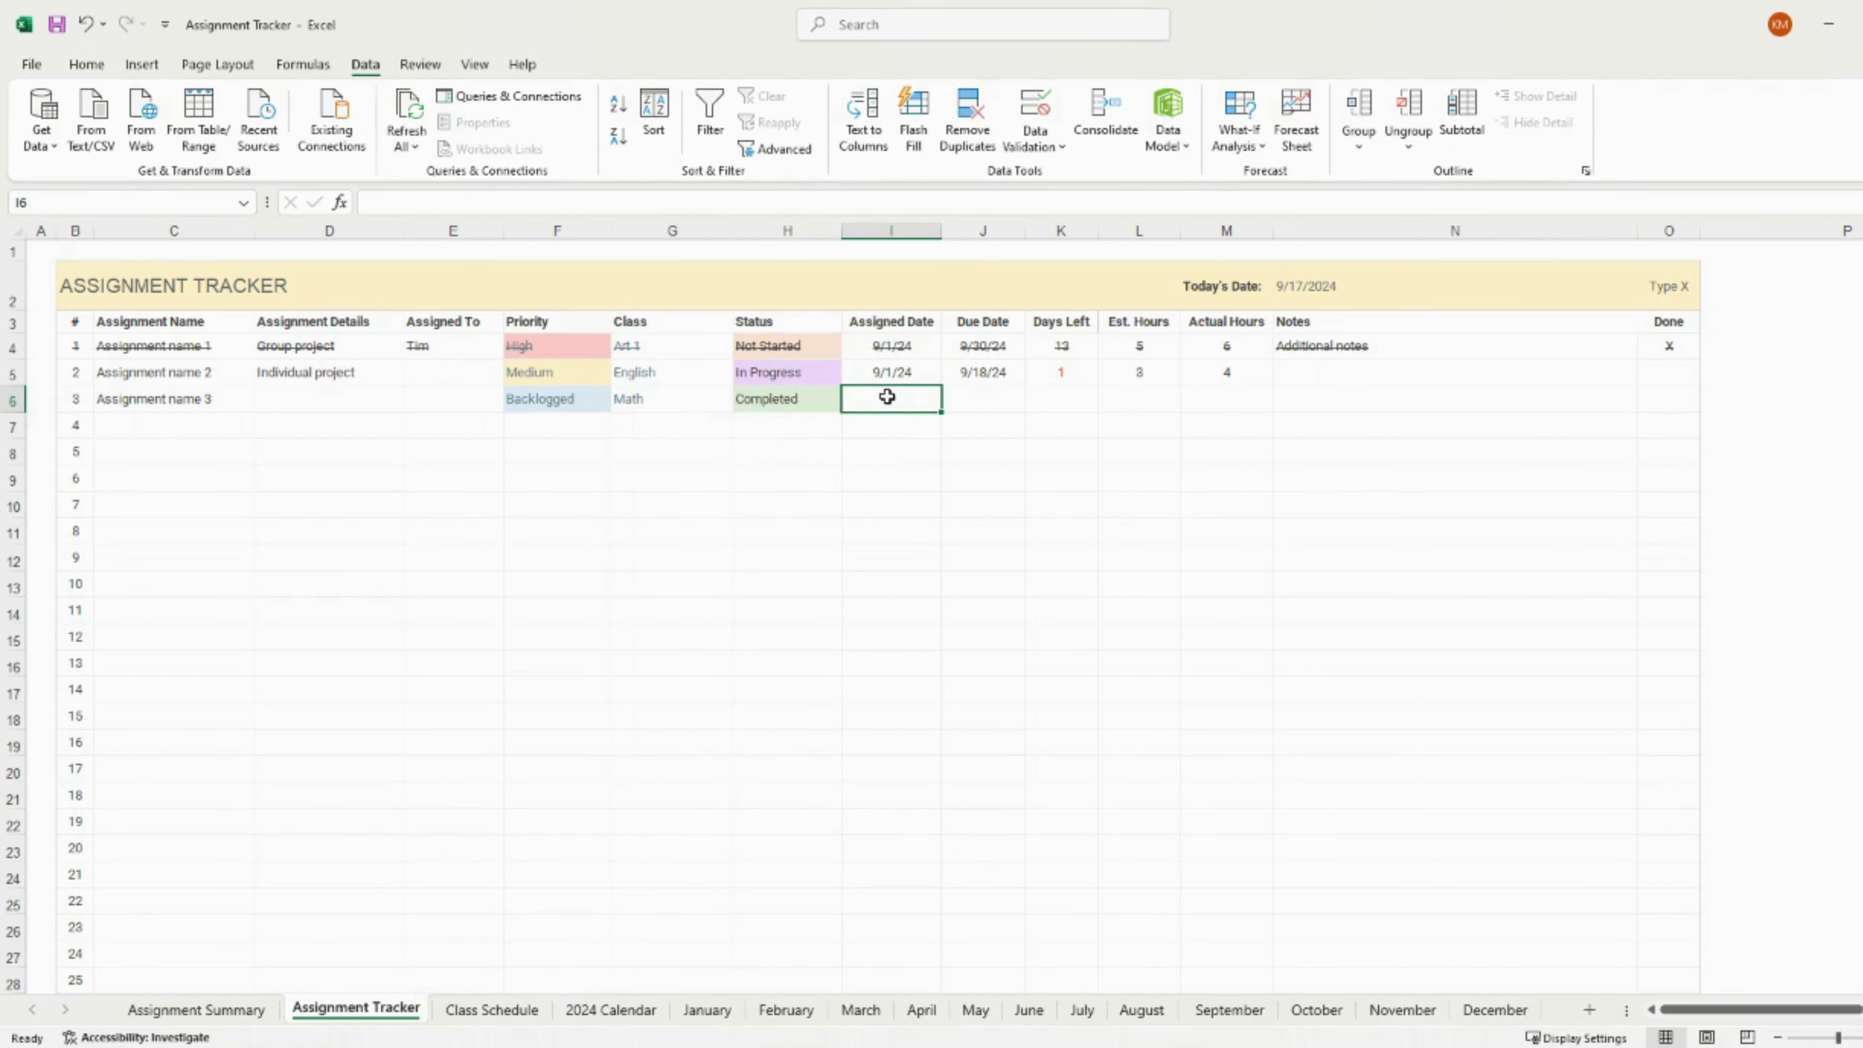
{"action": "type", "text": "9/1/24"}
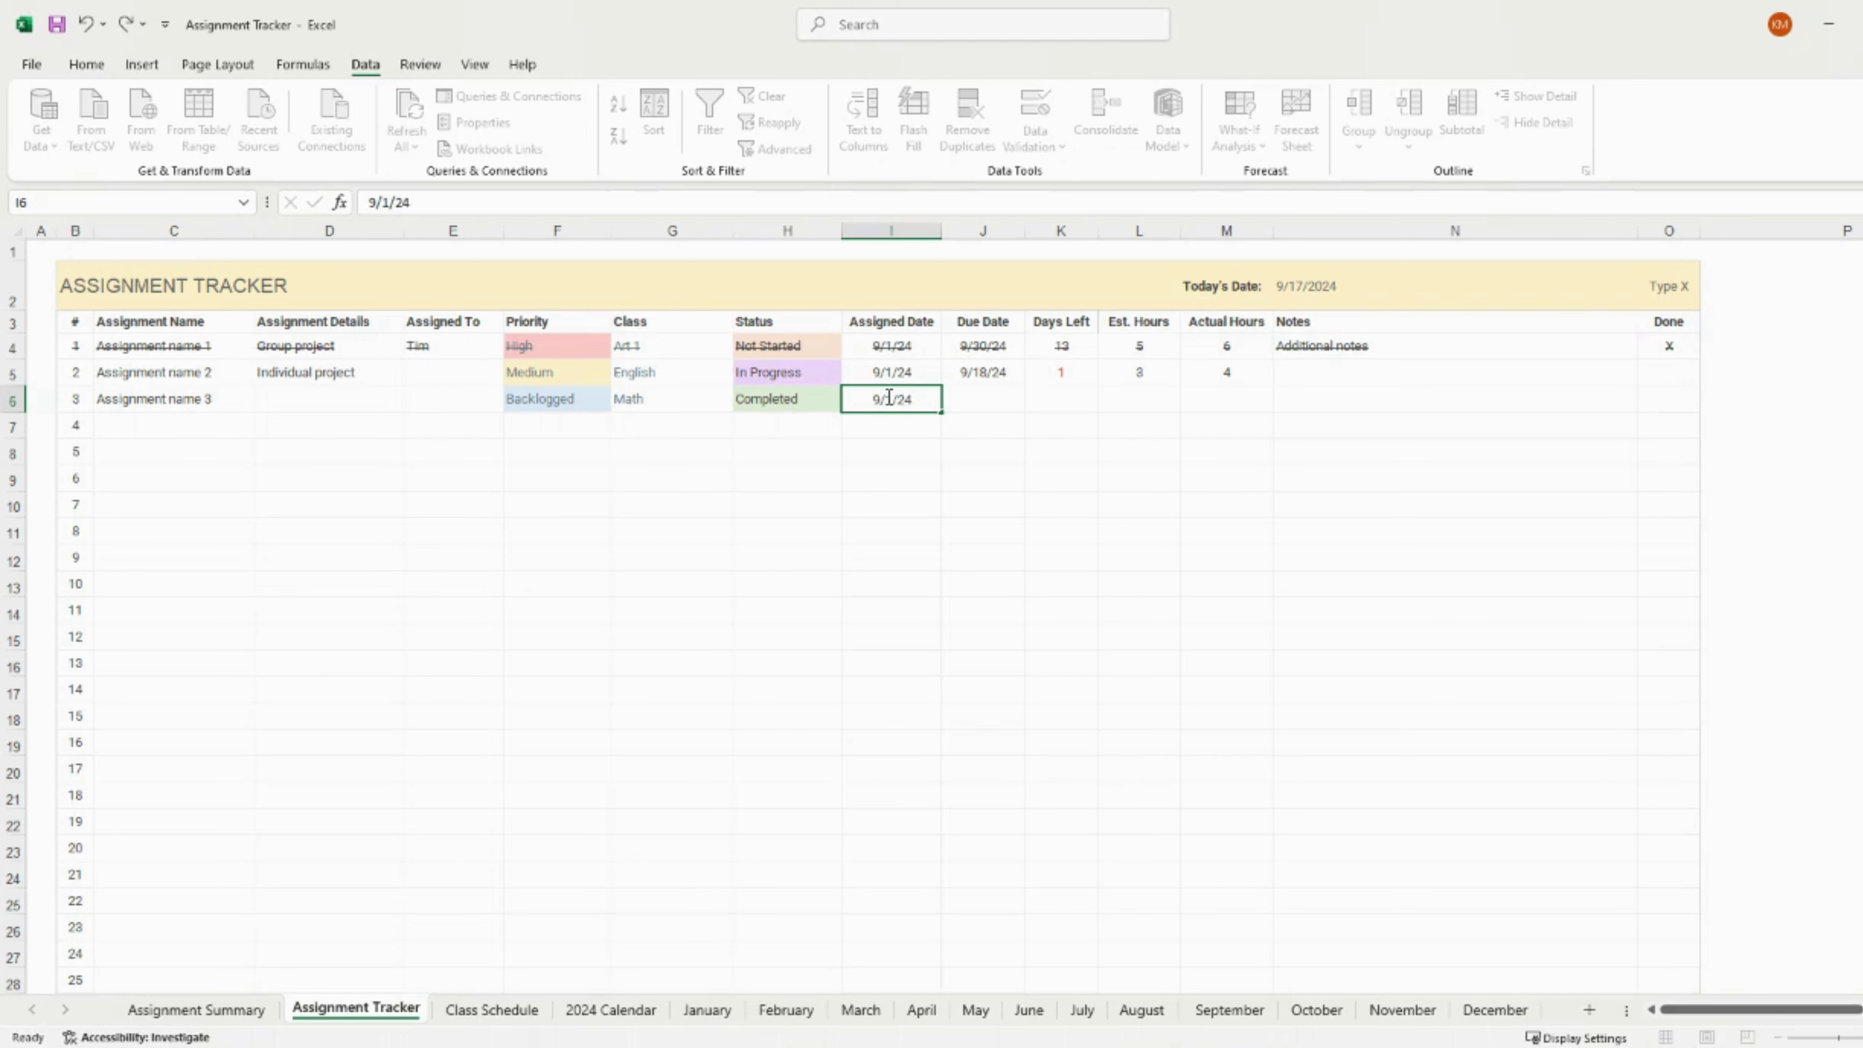
{"action": "key", "text": "Tab"}
{"action": "type", "text": "10/31/24"}
{"action": "key", "text": "Tab"}
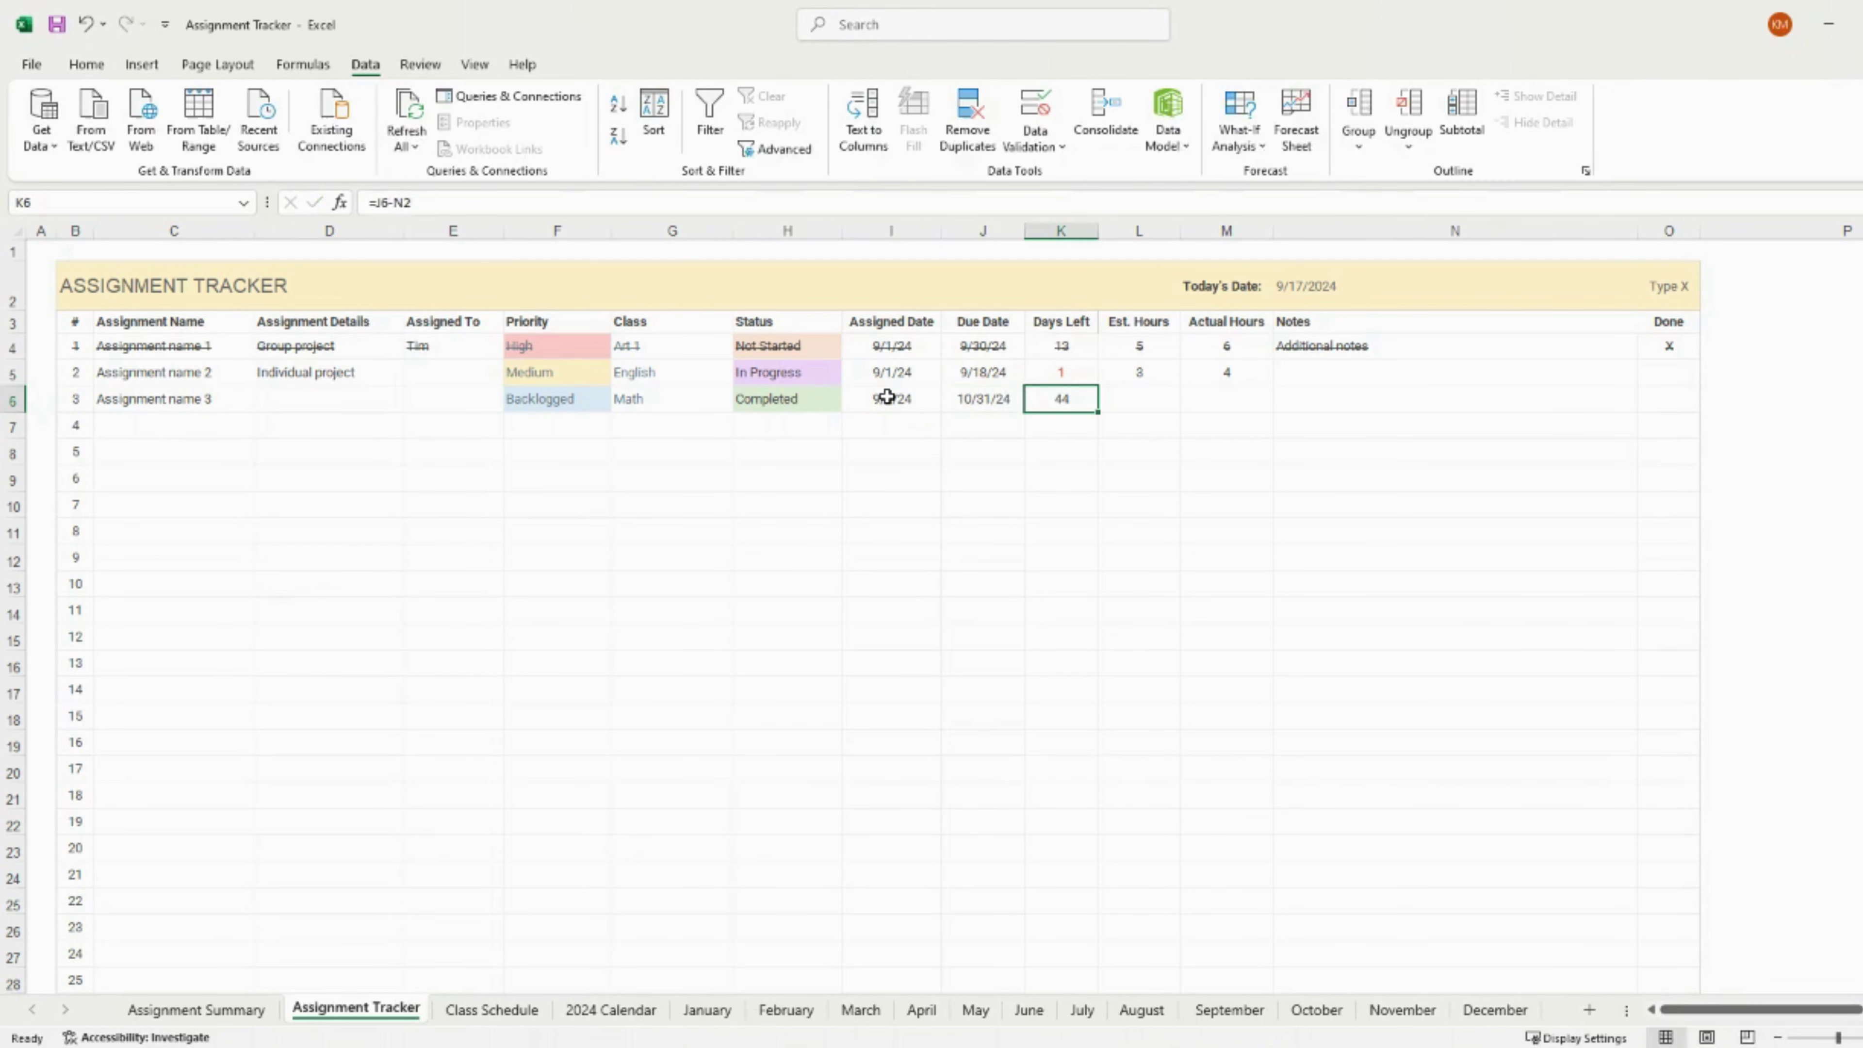
Enter 3 estimated hours and 2 actual hours for the third assignment.
{"action": "left_click", "coordinate": [1144, 405]}
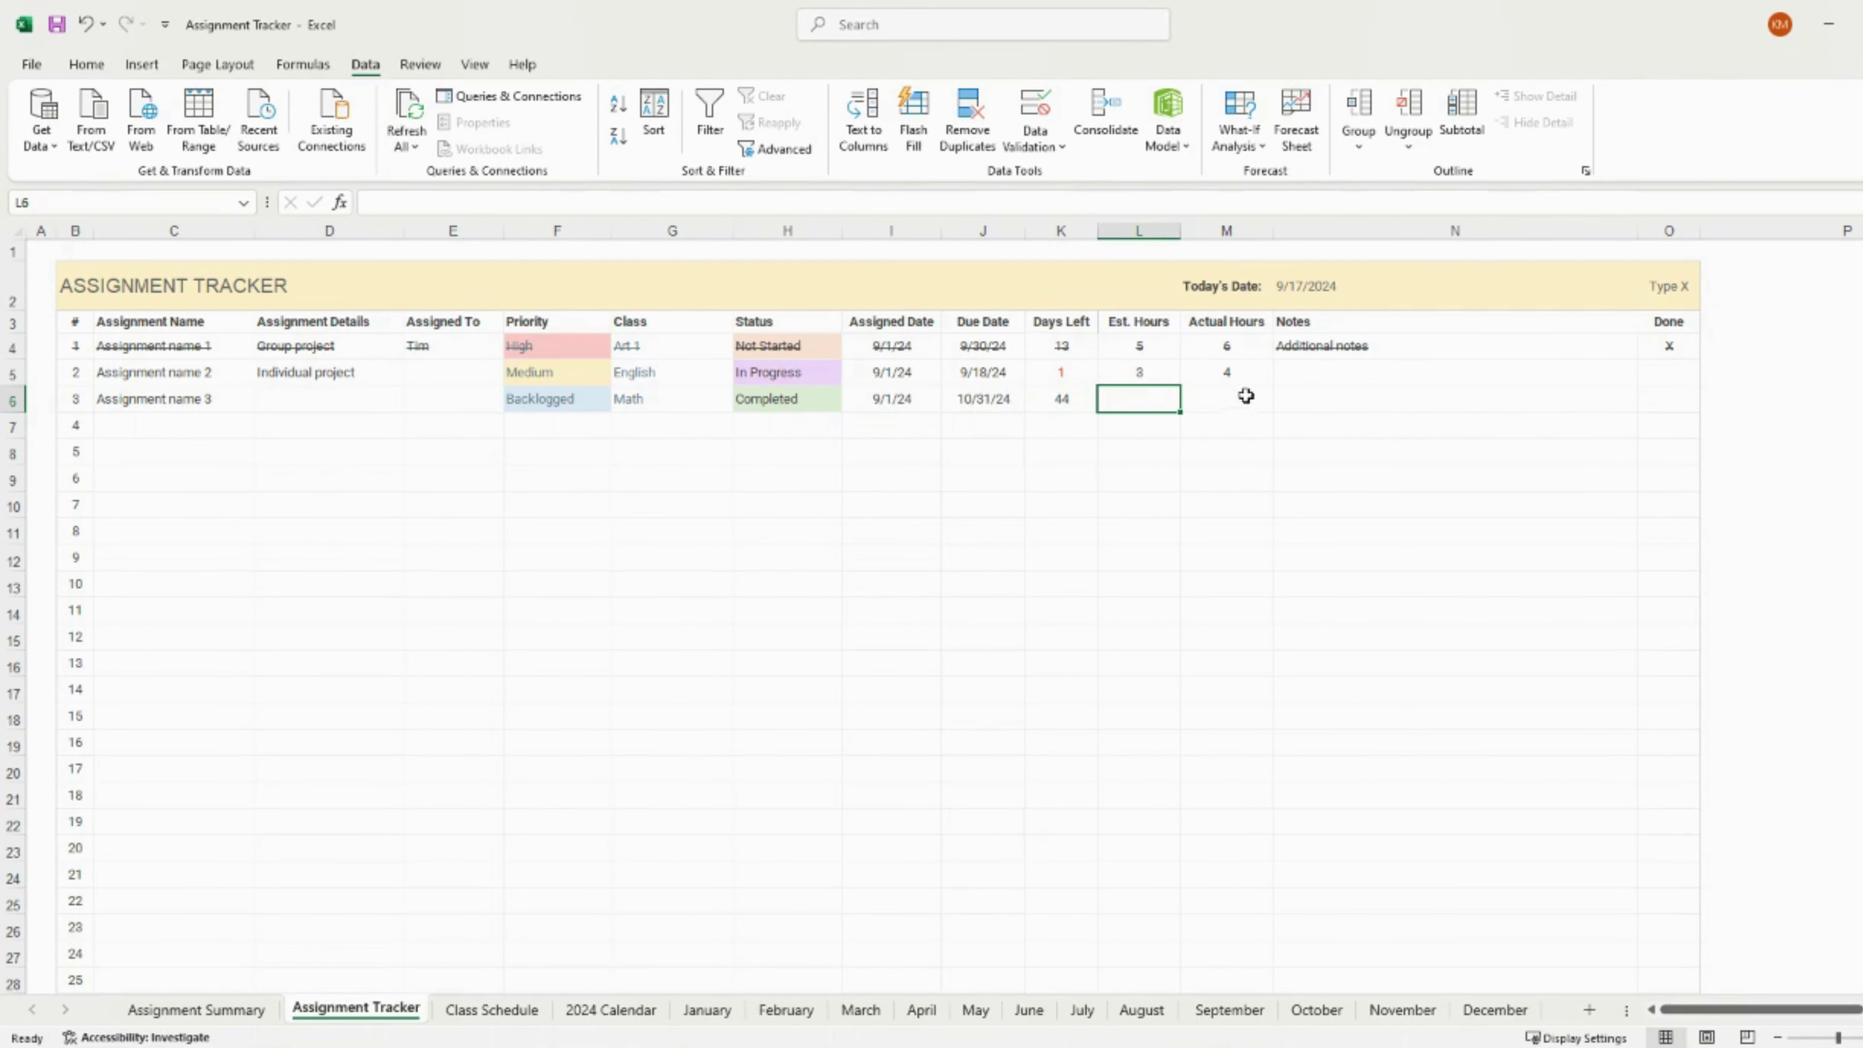
{"action": "type", "text": "3"}
{"action": "key", "text": "Tab"}
{"action": "type", "text": "2"}
{"action": "key", "text": "Tab"}
{"action": "left_click", "coordinate": [1690, 402]}
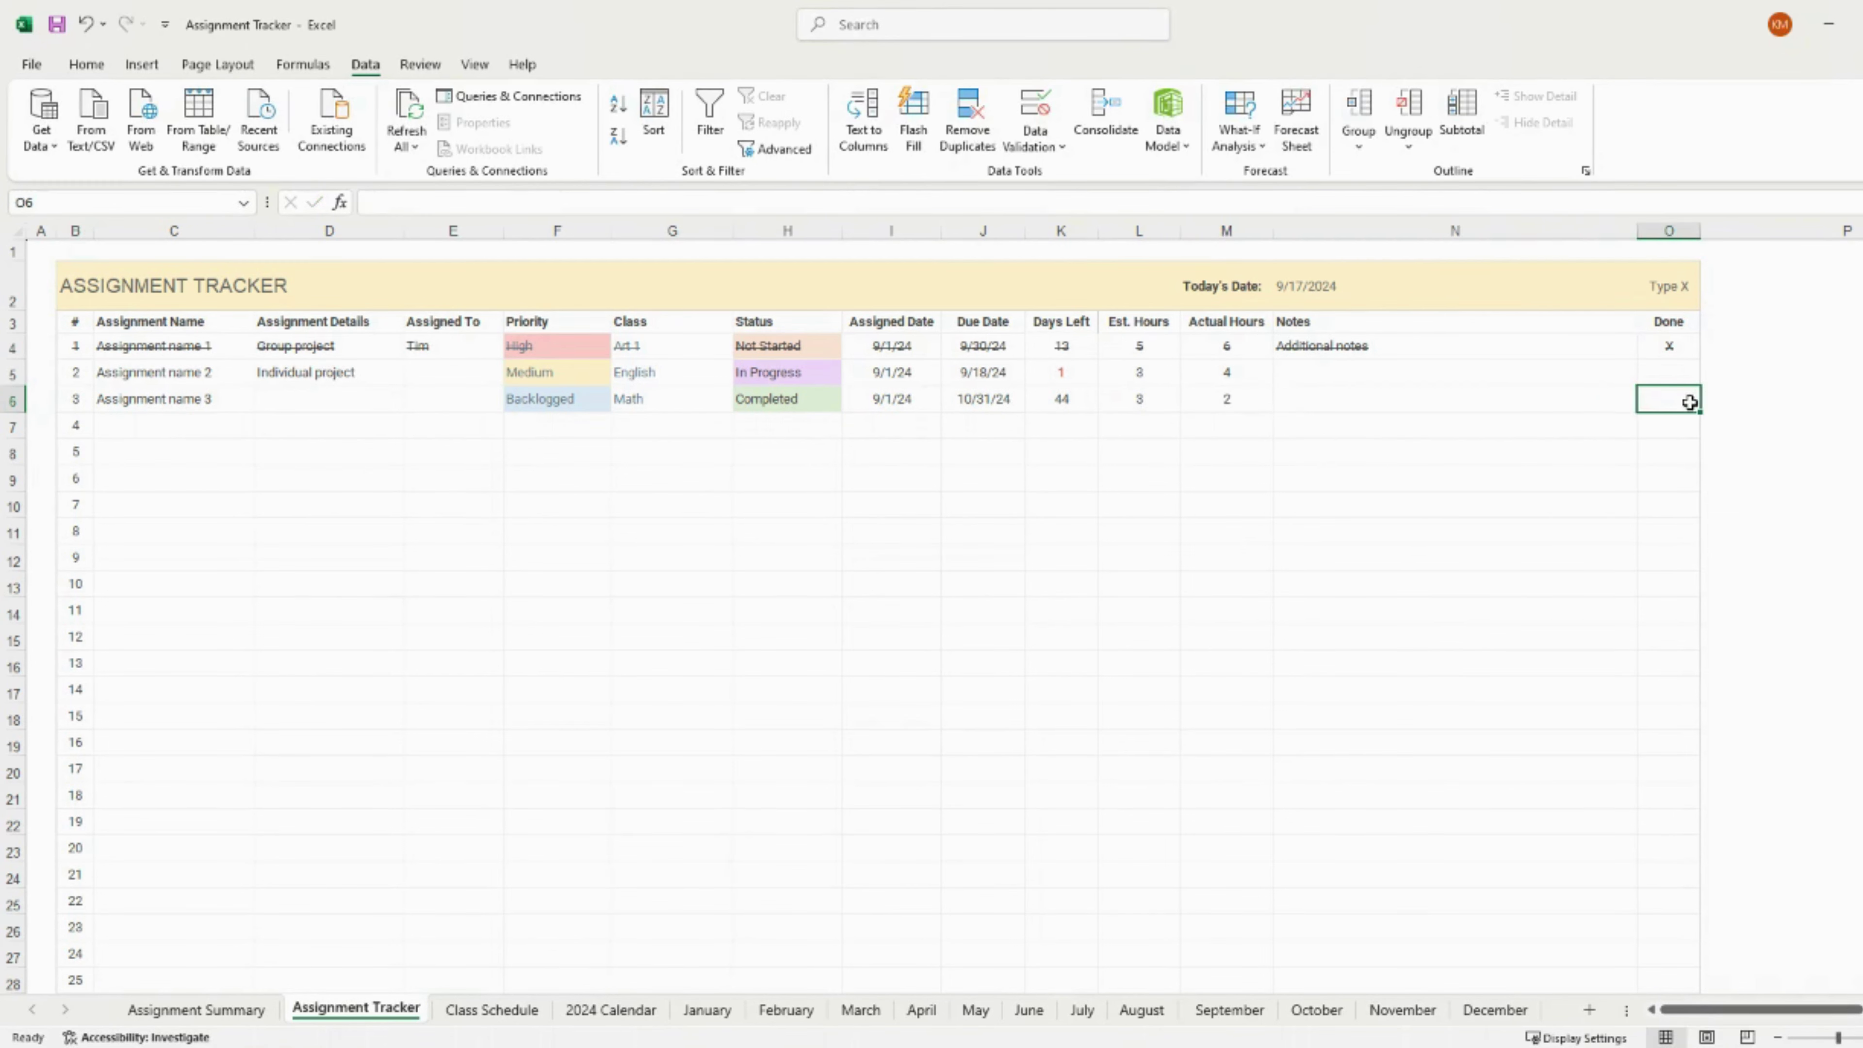
Change the first assignment's status to Completed.
{"action": "left_click", "coordinate": [815, 348]}
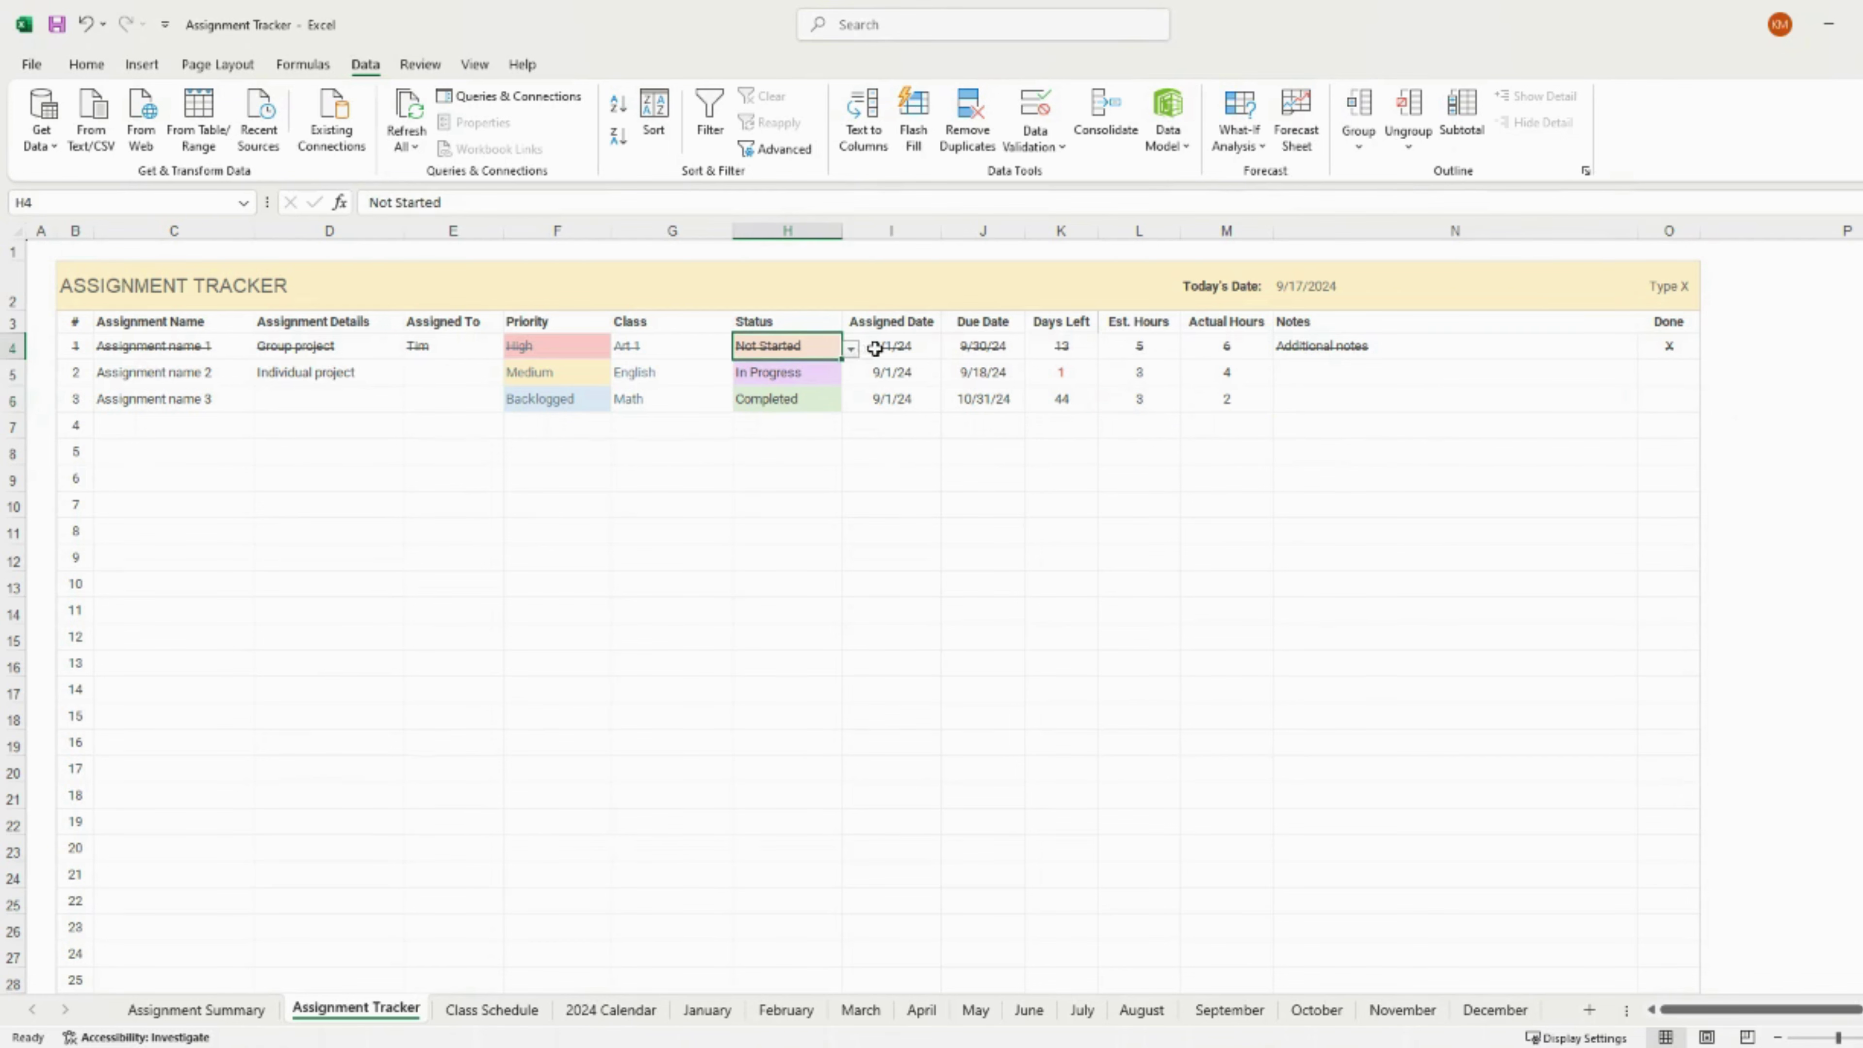
{"action": "left_click", "coordinate": [851, 353]}
{"action": "left_click", "coordinate": [764, 424]}
Change the third assignment's status to Not Started.
{"action": "left_click", "coordinate": [815, 399]}
{"action": "left_click", "coordinate": [851, 402]}
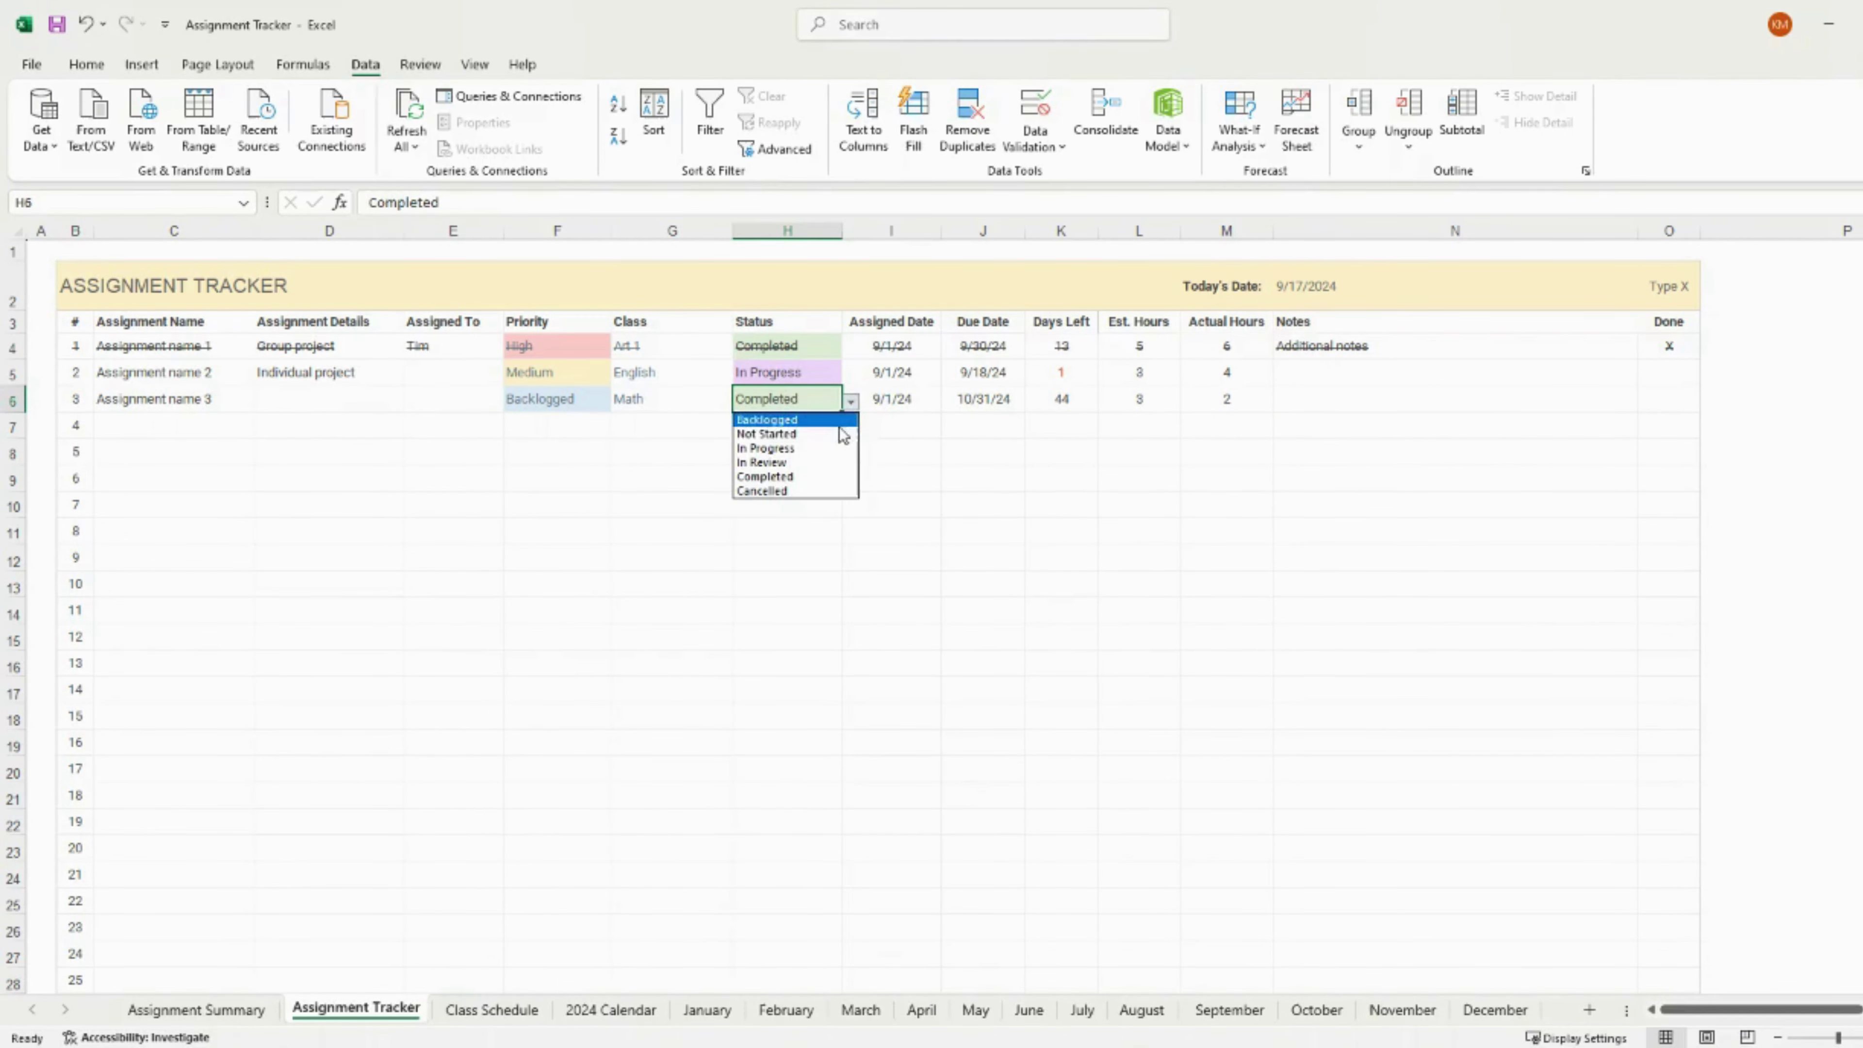
{"action": "left_click", "coordinate": [767, 434]}
{"action": "left_click", "coordinate": [979, 534]}
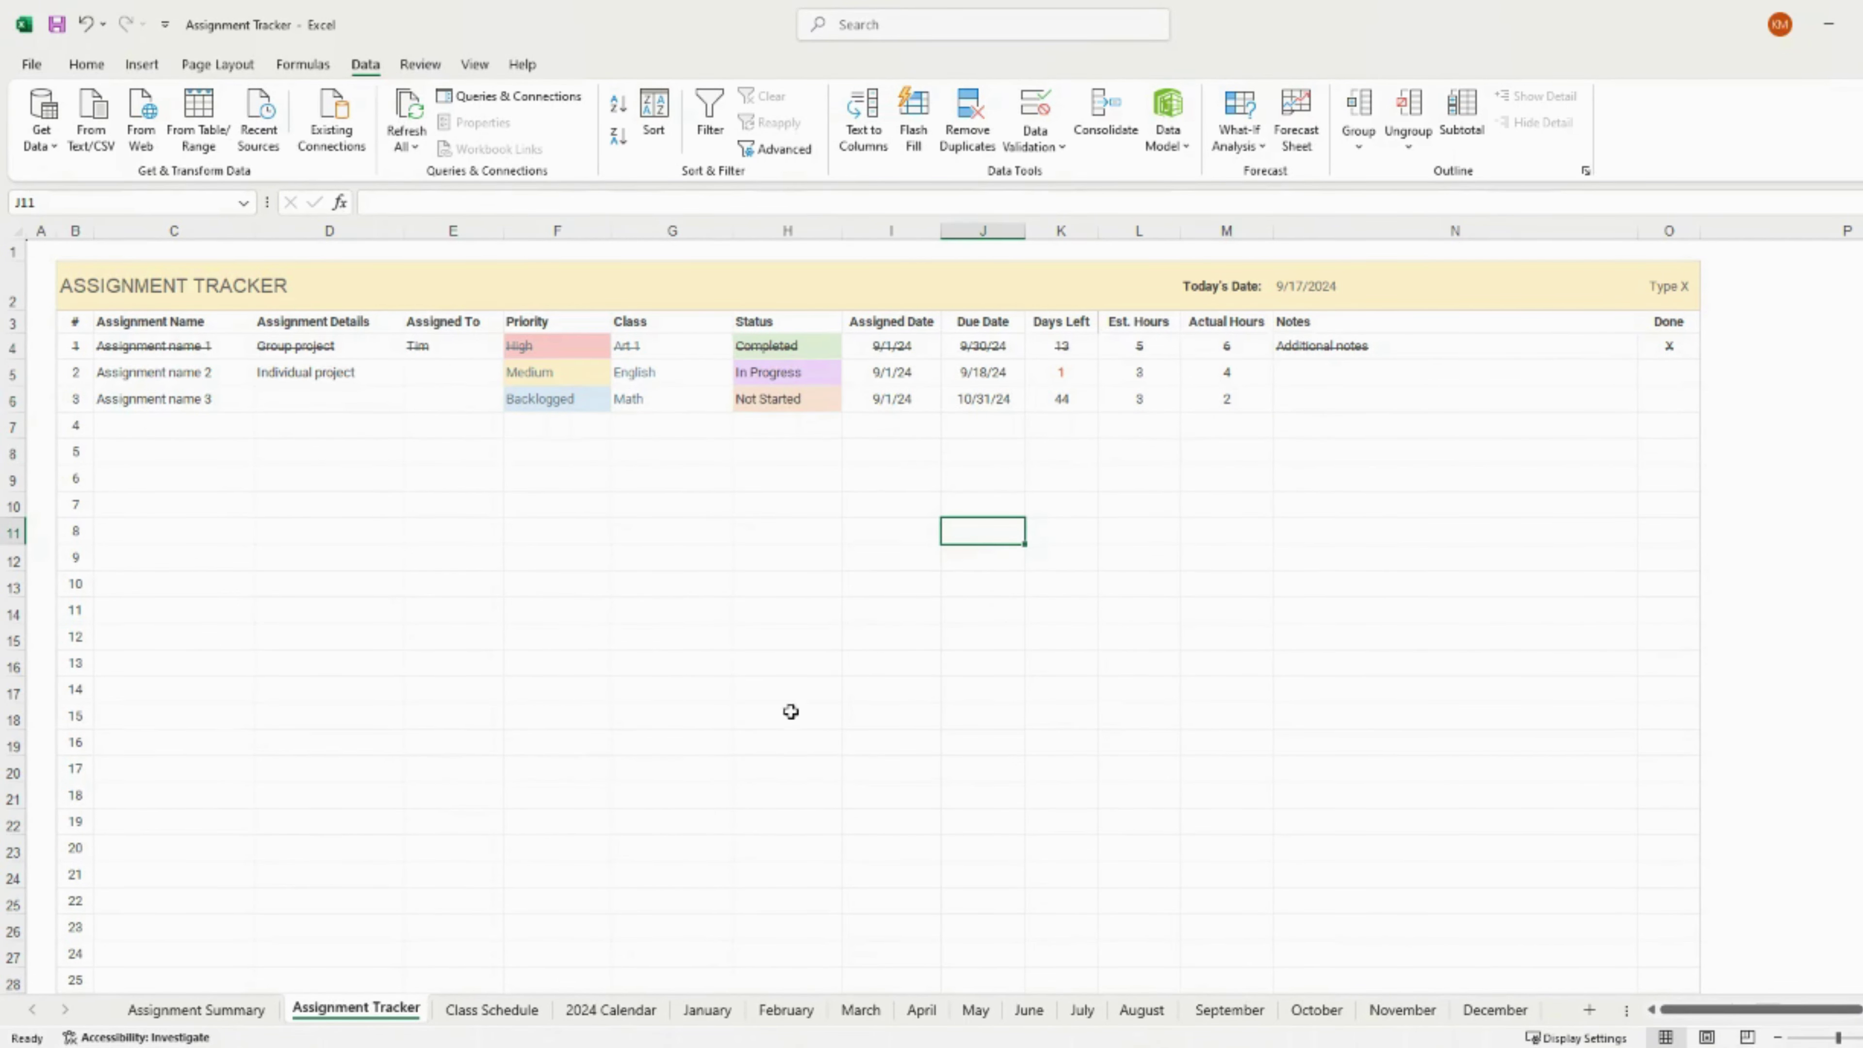
Review the Assignment Summary dashboard's priority totals, status summary, monthly chart and category breakdown.
{"action": "left_click", "coordinate": [212, 1012]}
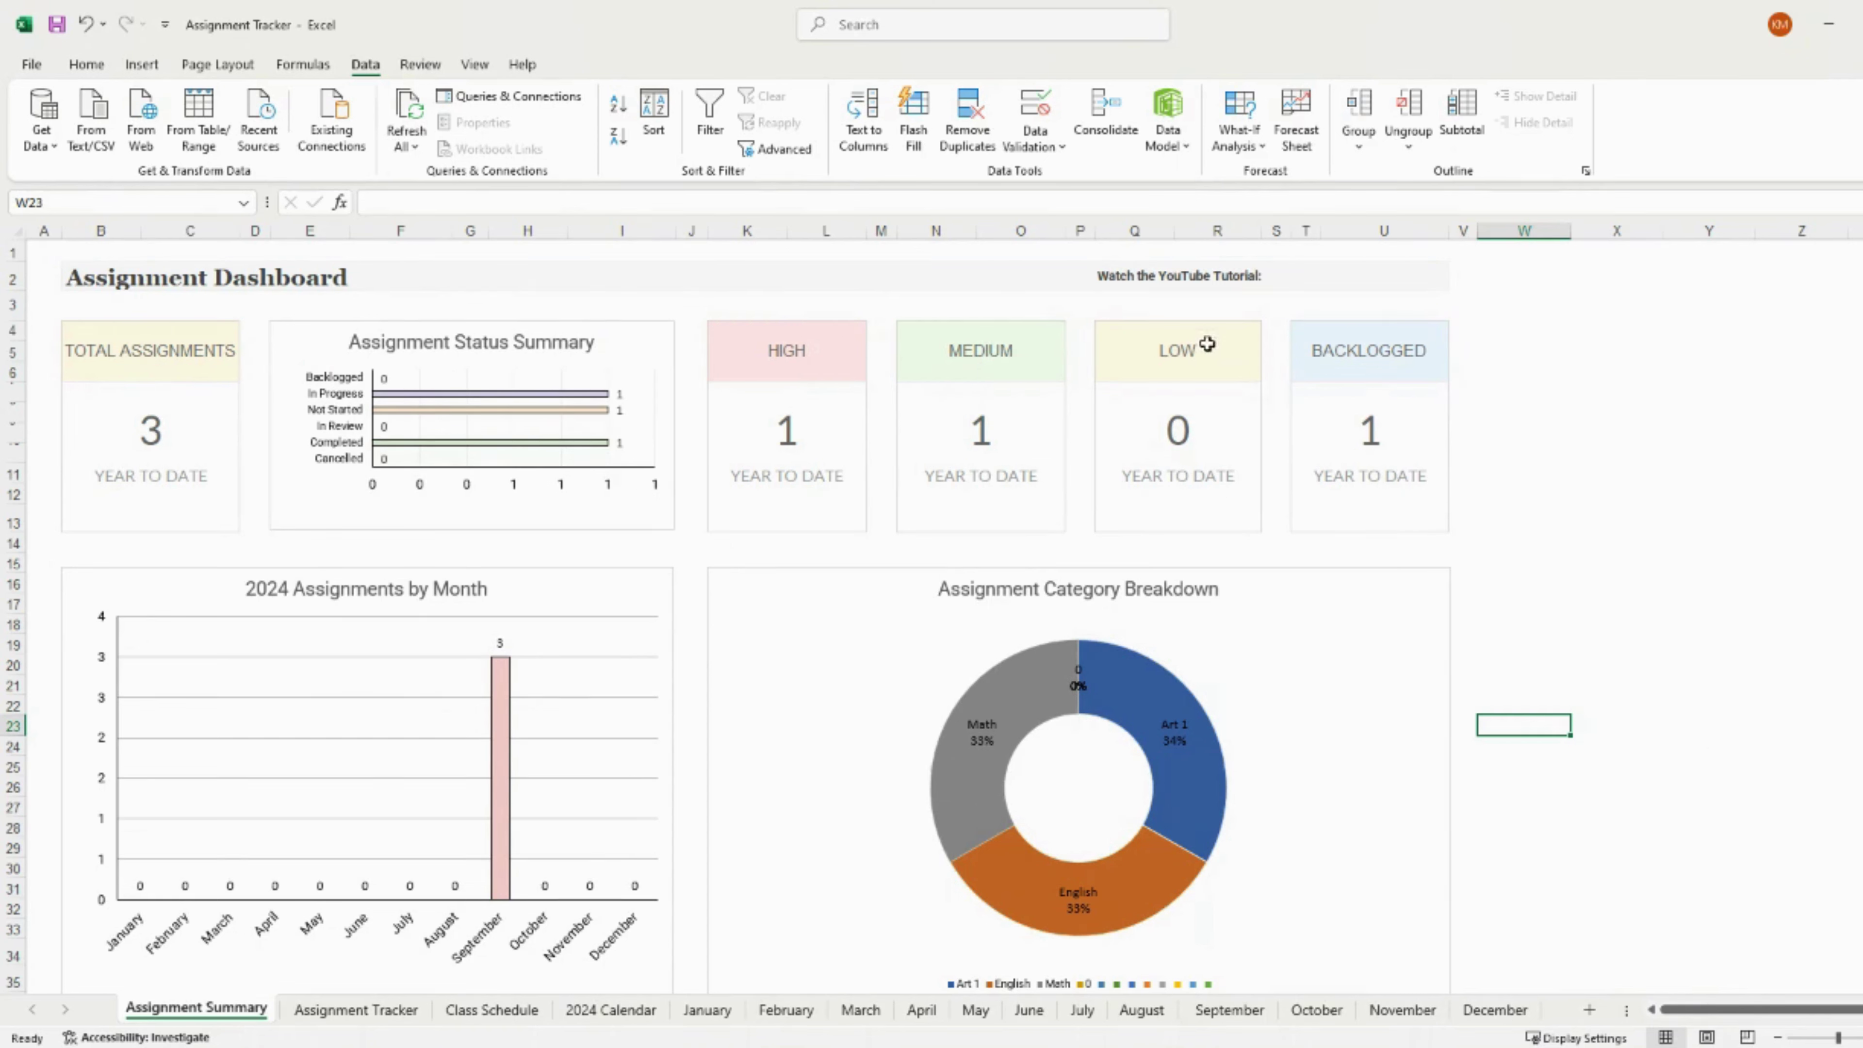
{"action": "scroll", "coordinate": [546, 591], "scroll_direction": "down", "scroll_amount": 1}
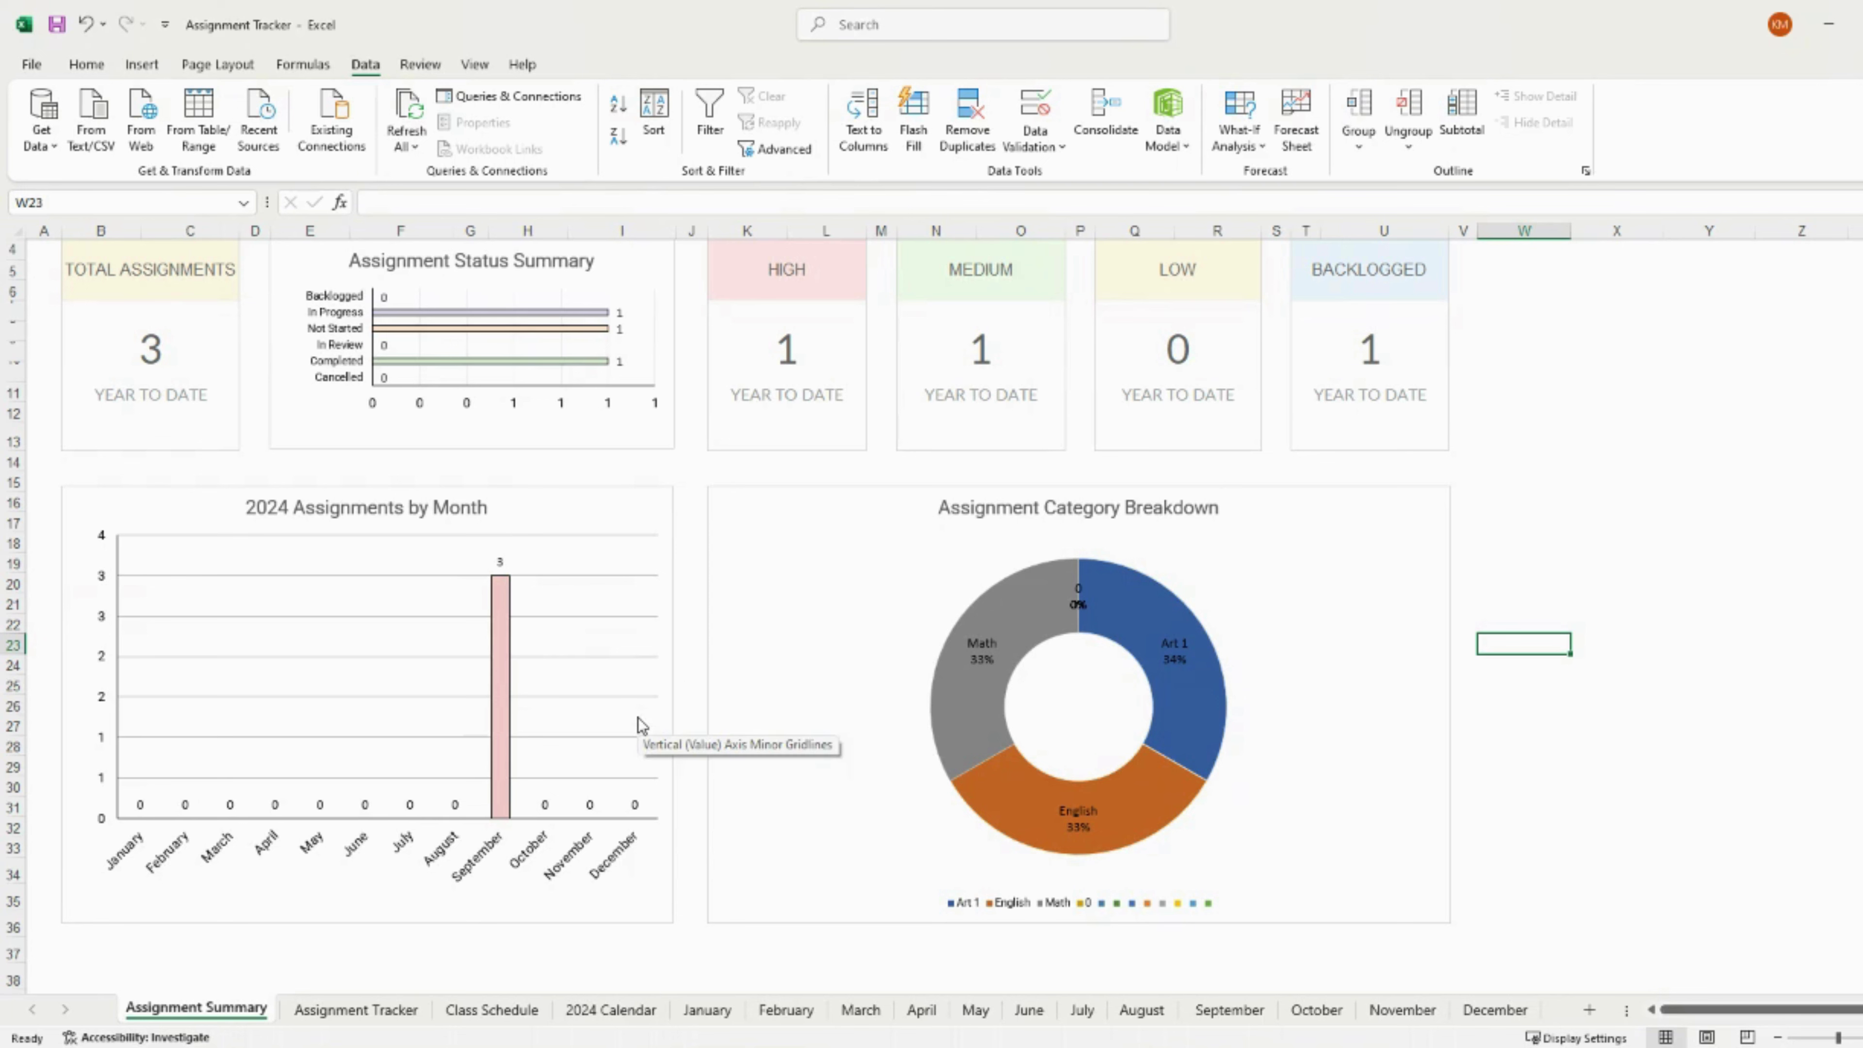
{"action": "scroll", "coordinate": [638, 725], "scroll_direction": "up", "scroll_amount": 1}
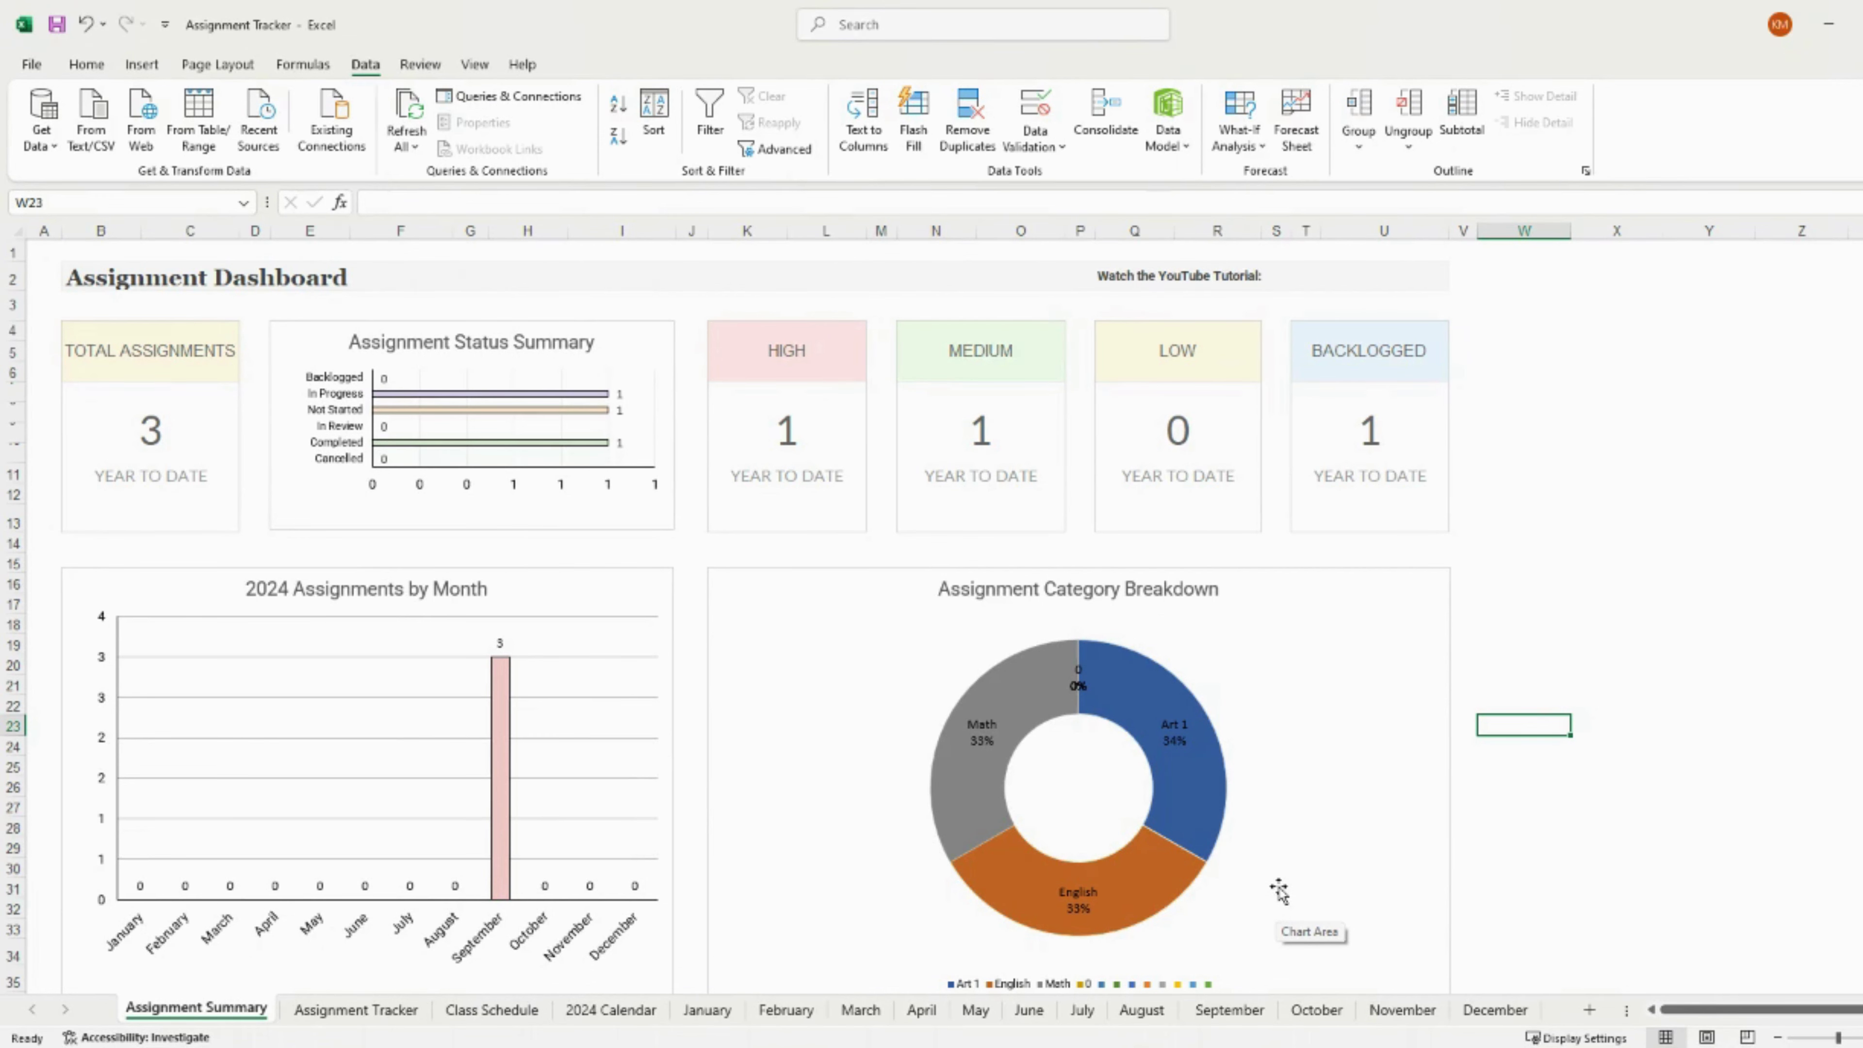
Hide the Assigned To column (E) on the Assignment Tracker sheet.
{"action": "left_click", "coordinate": [350, 1011]}
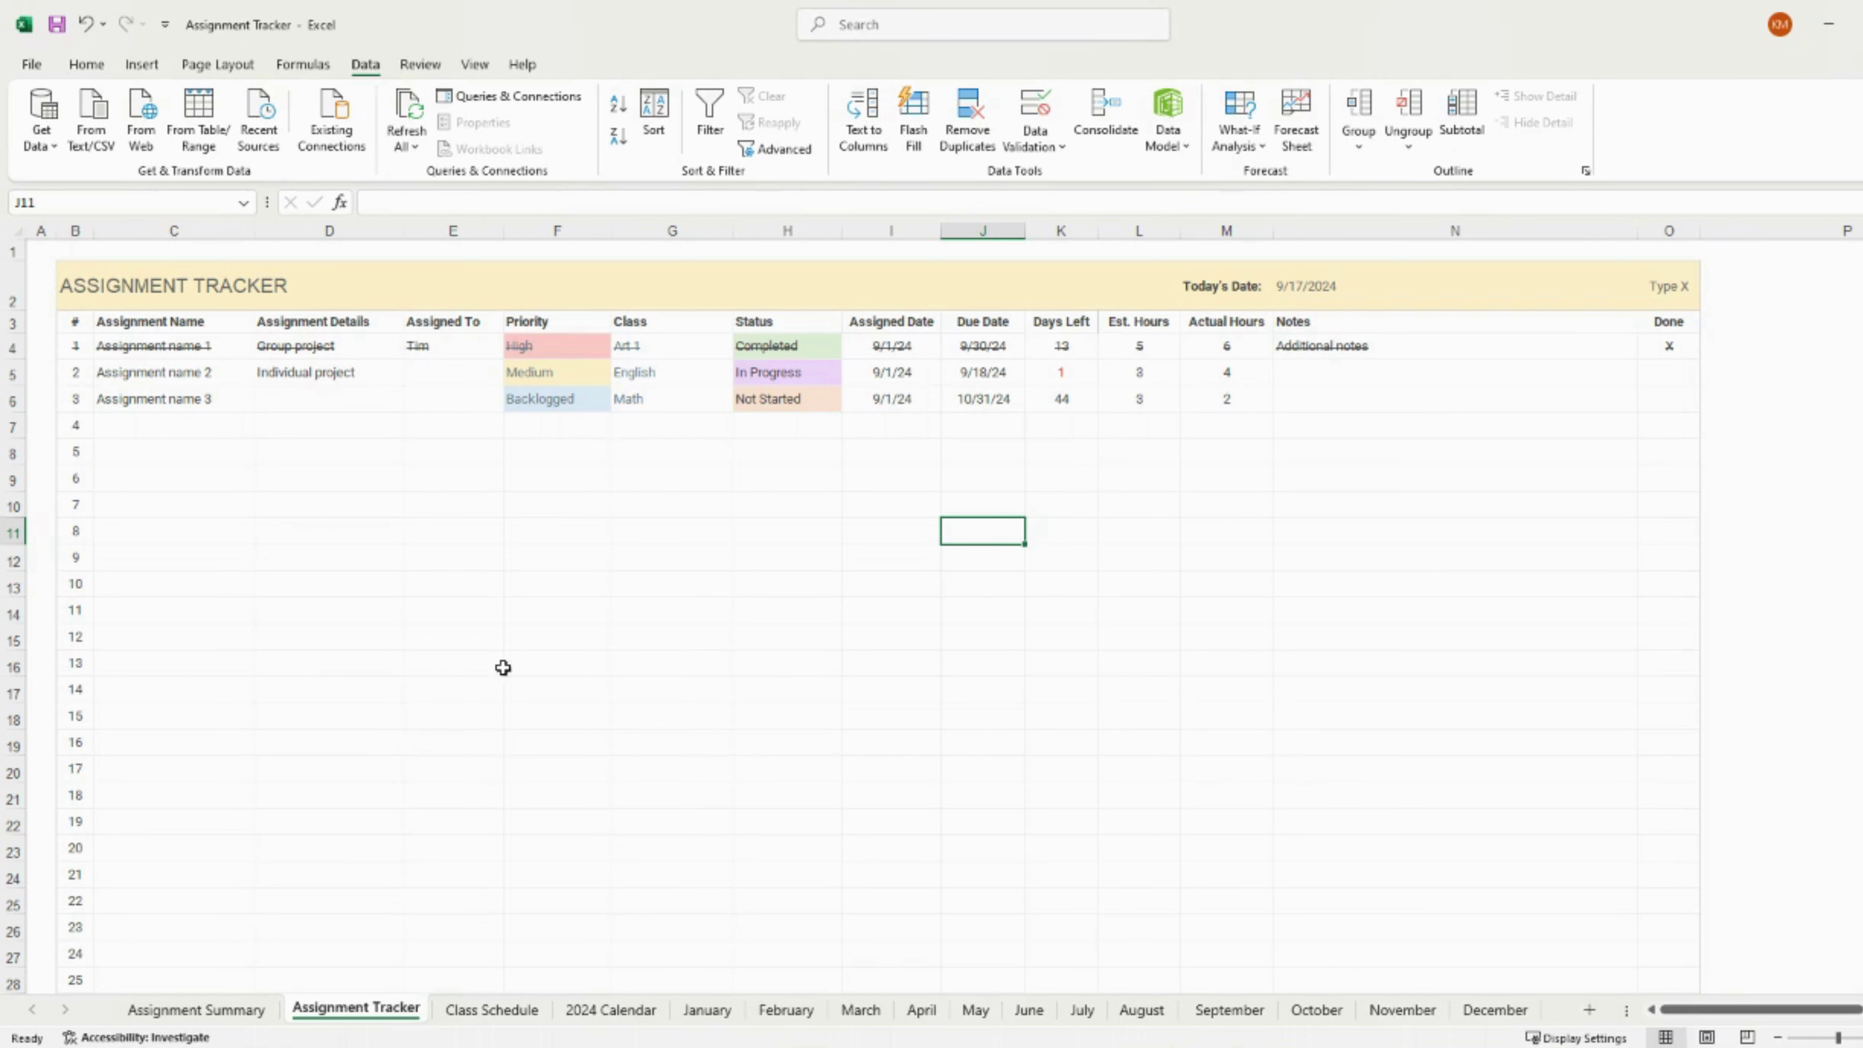
{"action": "left_click", "coordinate": [471, 231]}
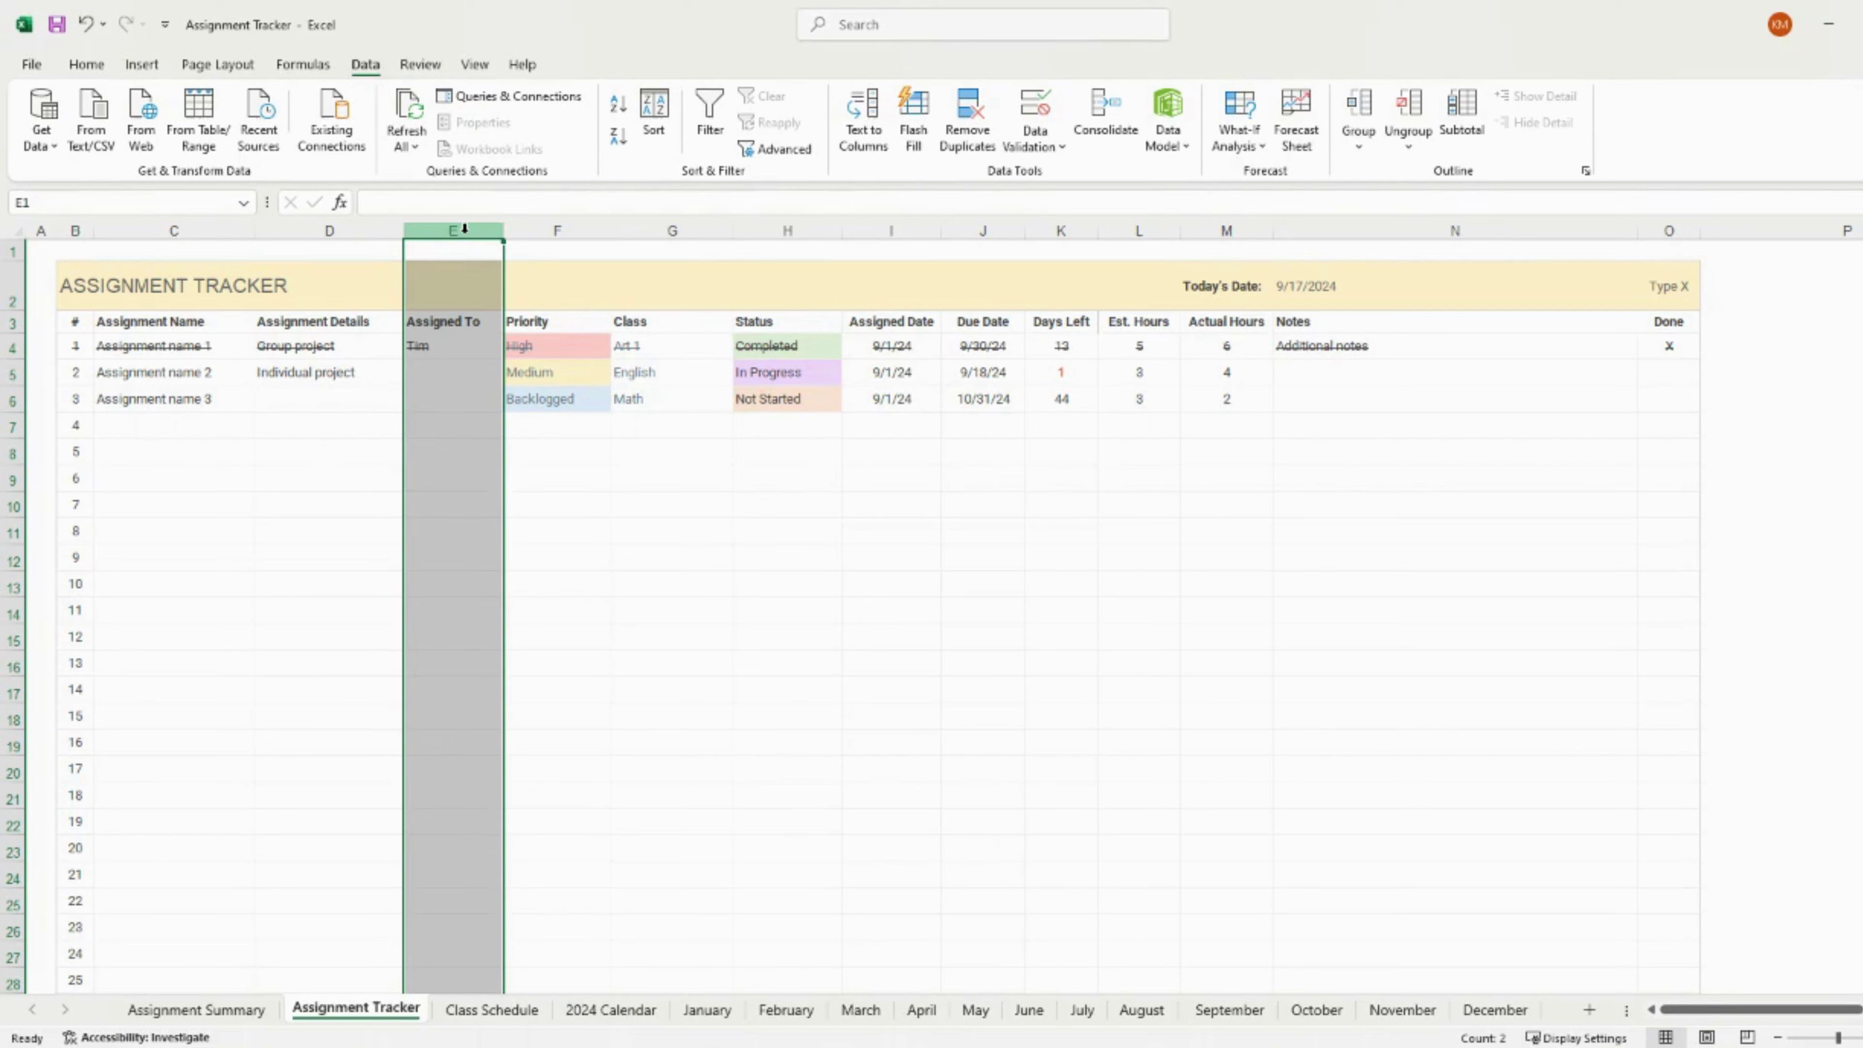
{"action": "right_click", "coordinate": [464, 229]}
{"action": "left_click", "coordinate": [557, 582]}
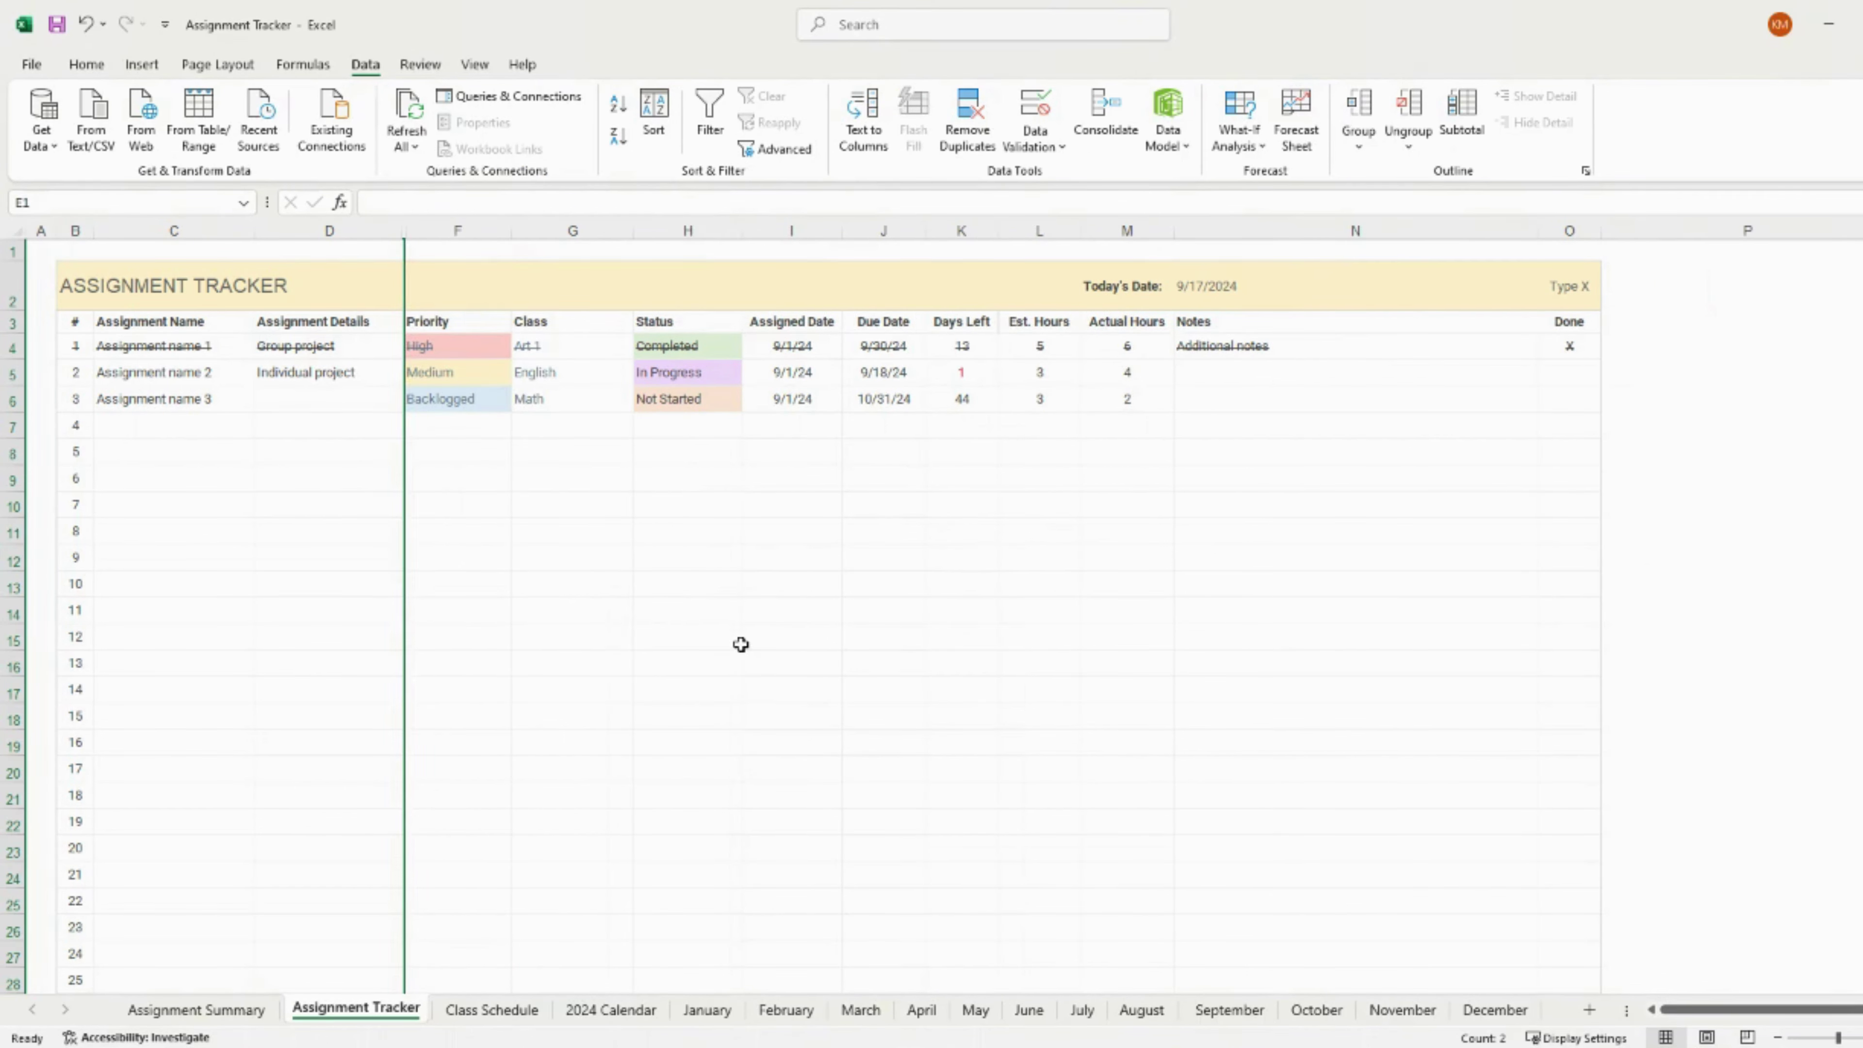
{"action": "left_click", "coordinate": [741, 646]}
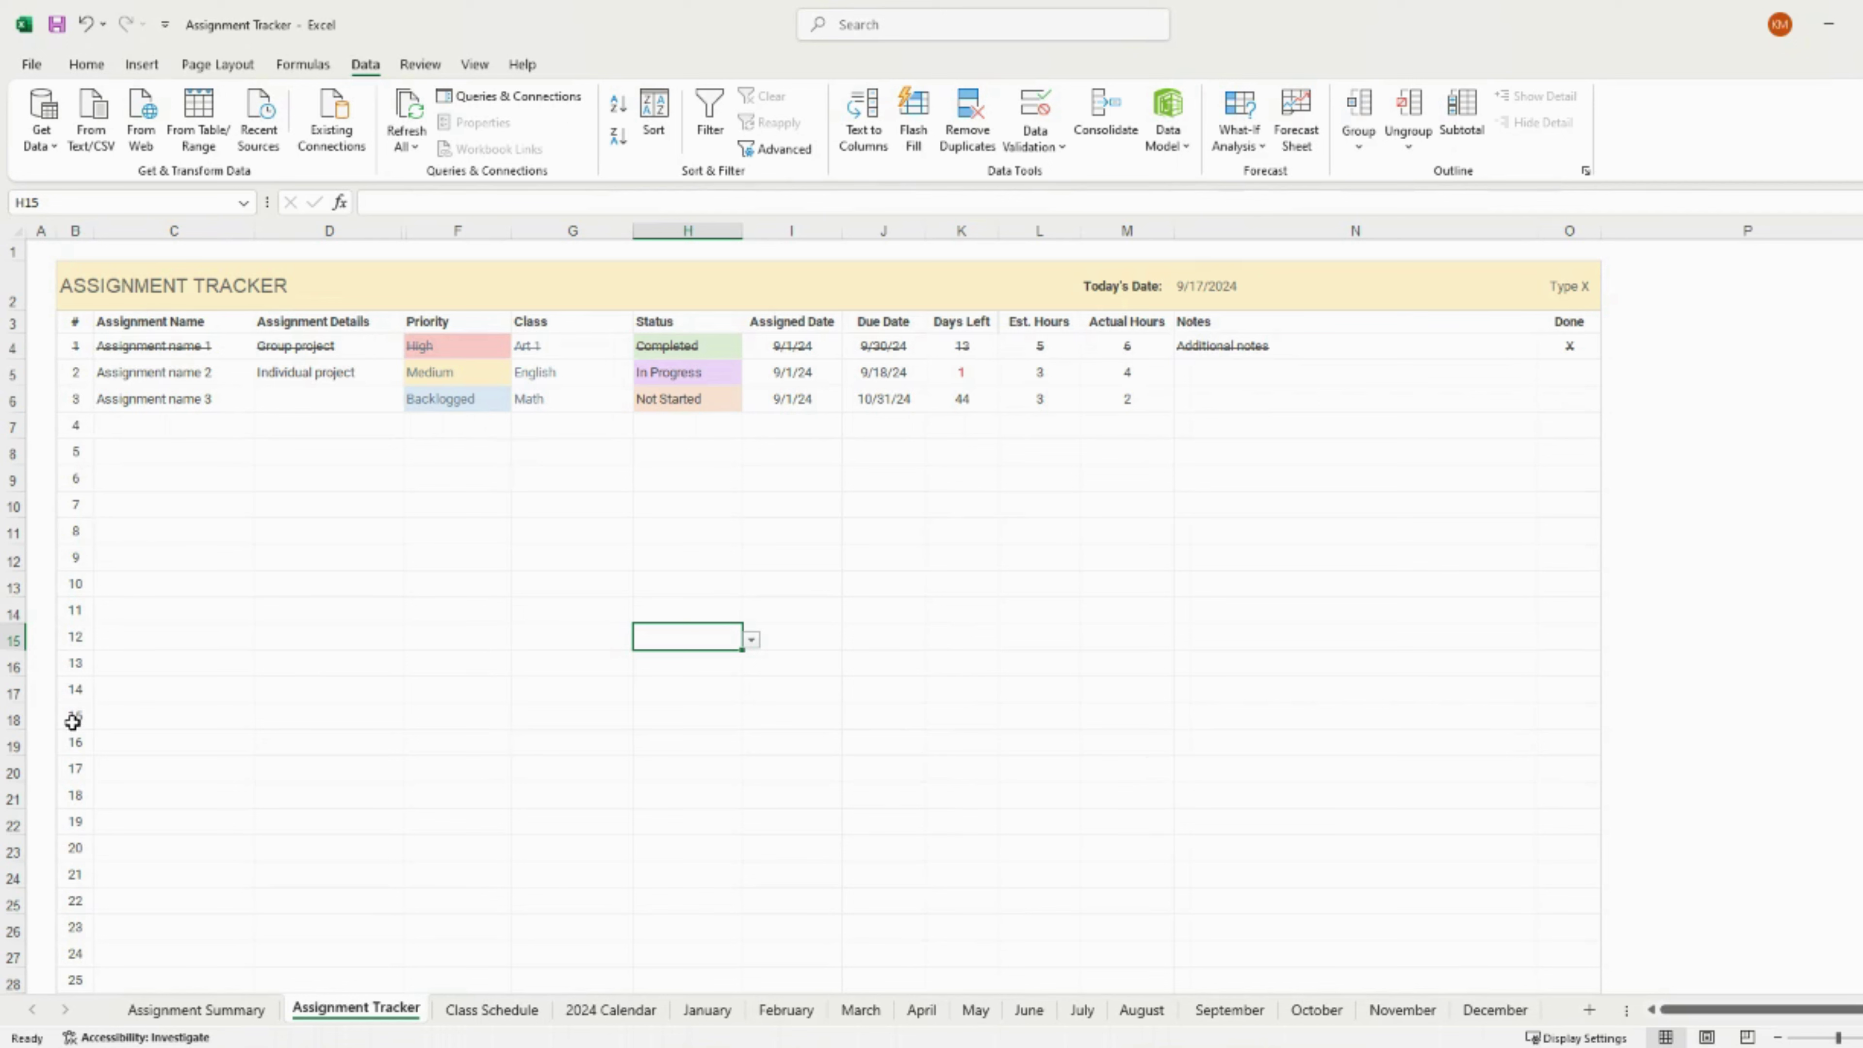
{"action": "left_click", "coordinate": [139, 430]}
{"action": "left_click", "coordinate": [261, 565]}
{"action": "left_click", "coordinate": [176, 663]}
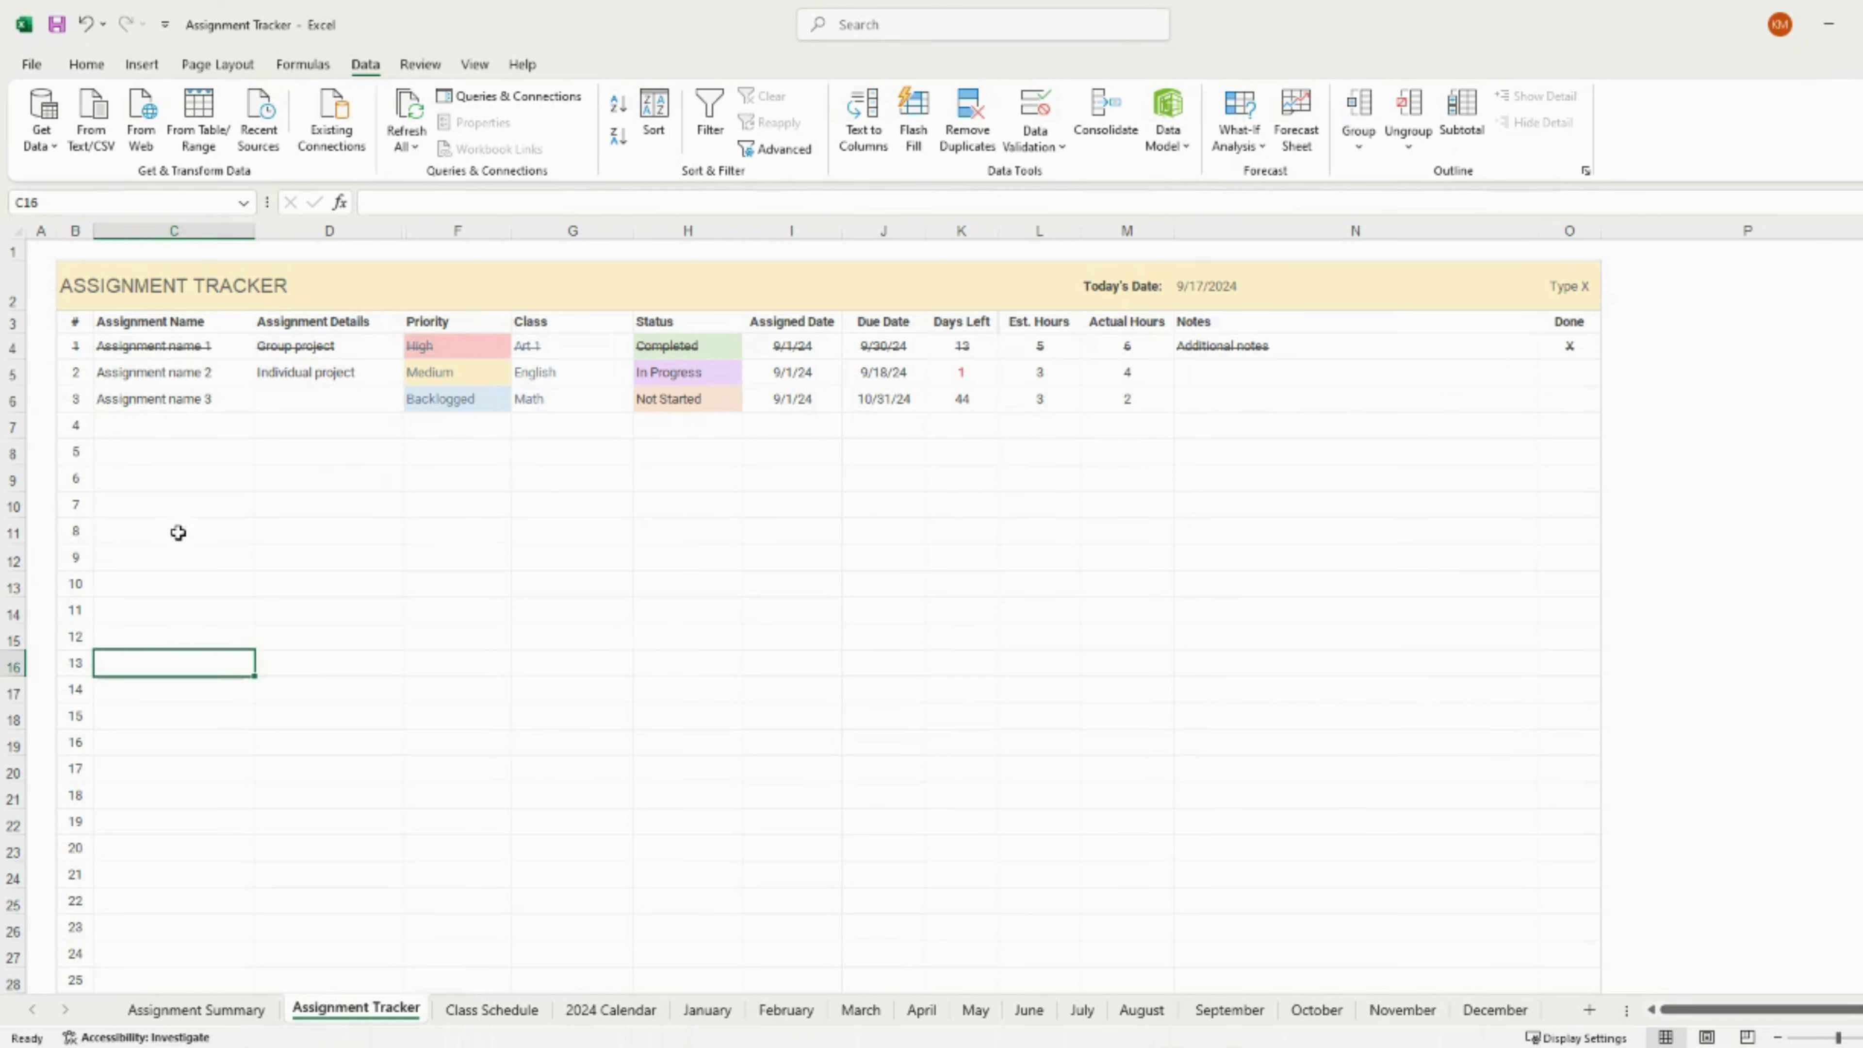
{"action": "left_click", "coordinate": [220, 1011]}
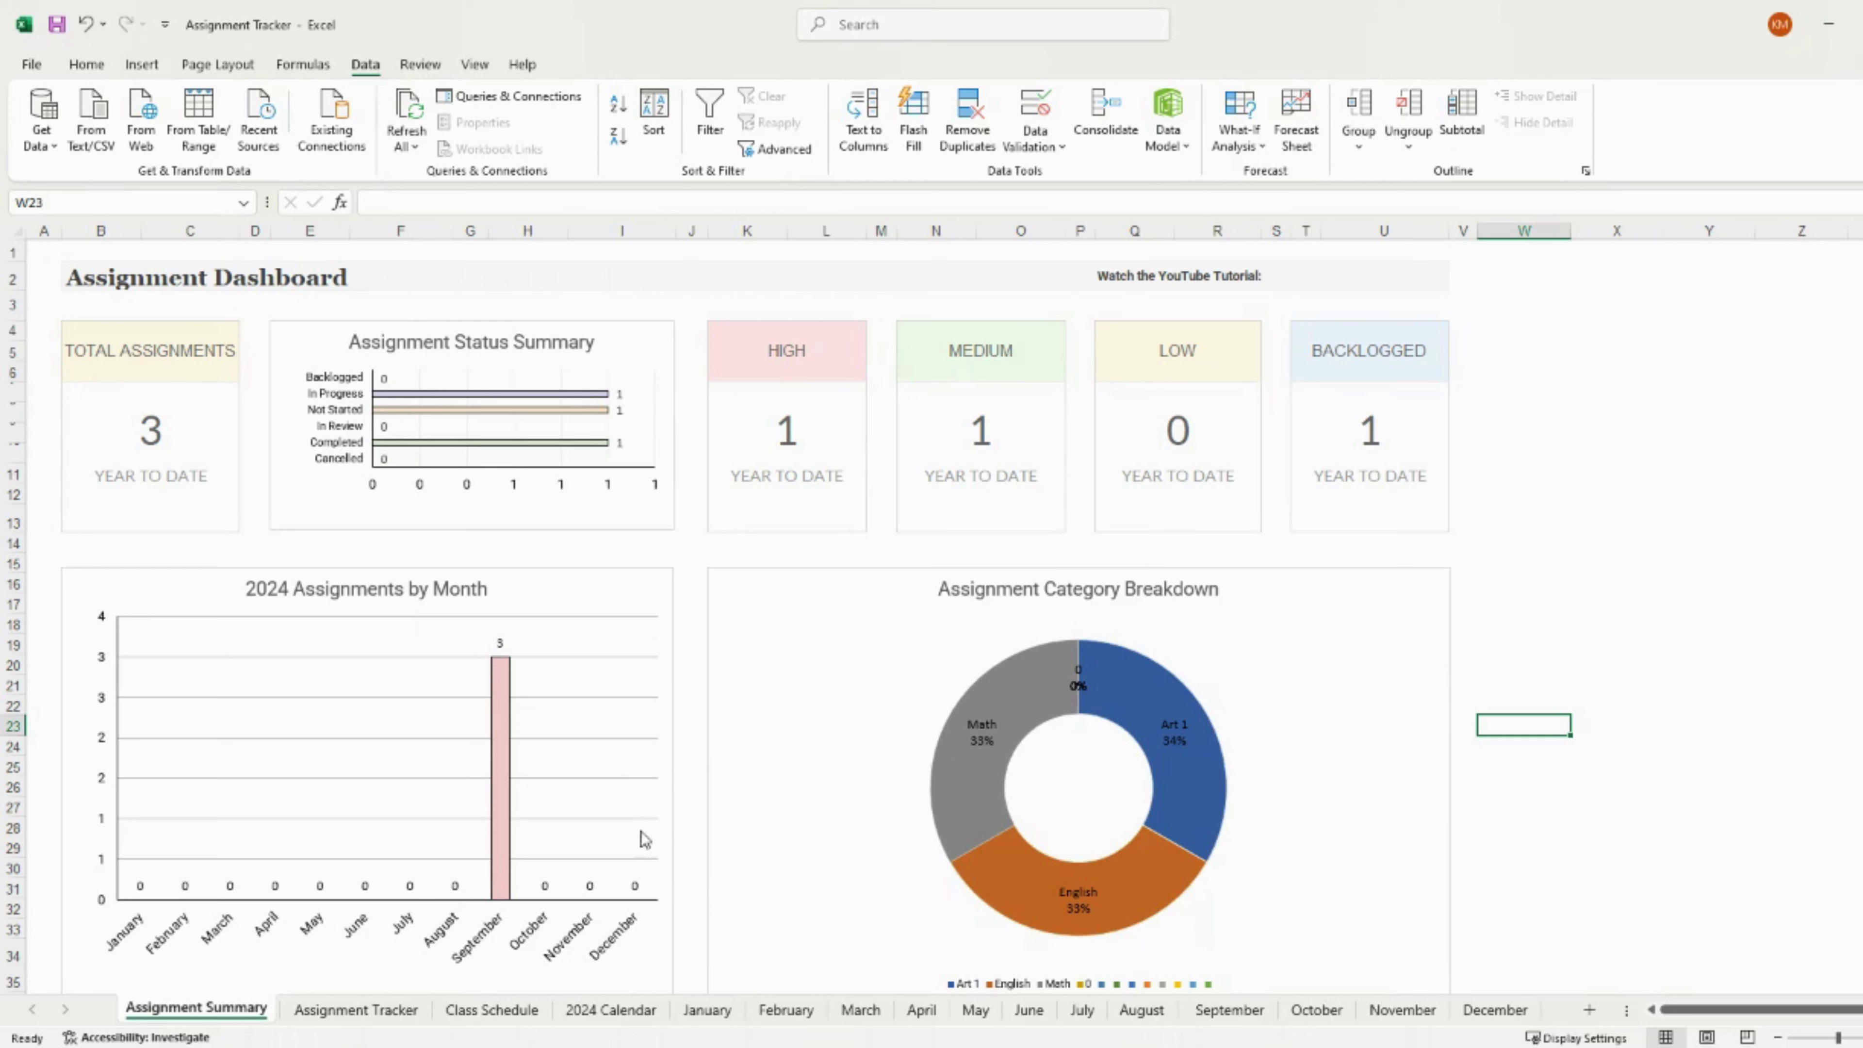
Set the Class Schedule sheet's "Week of" date to 9/16/2024.
{"action": "left_click", "coordinate": [374, 1011]}
{"action": "left_click", "coordinate": [492, 1011]}
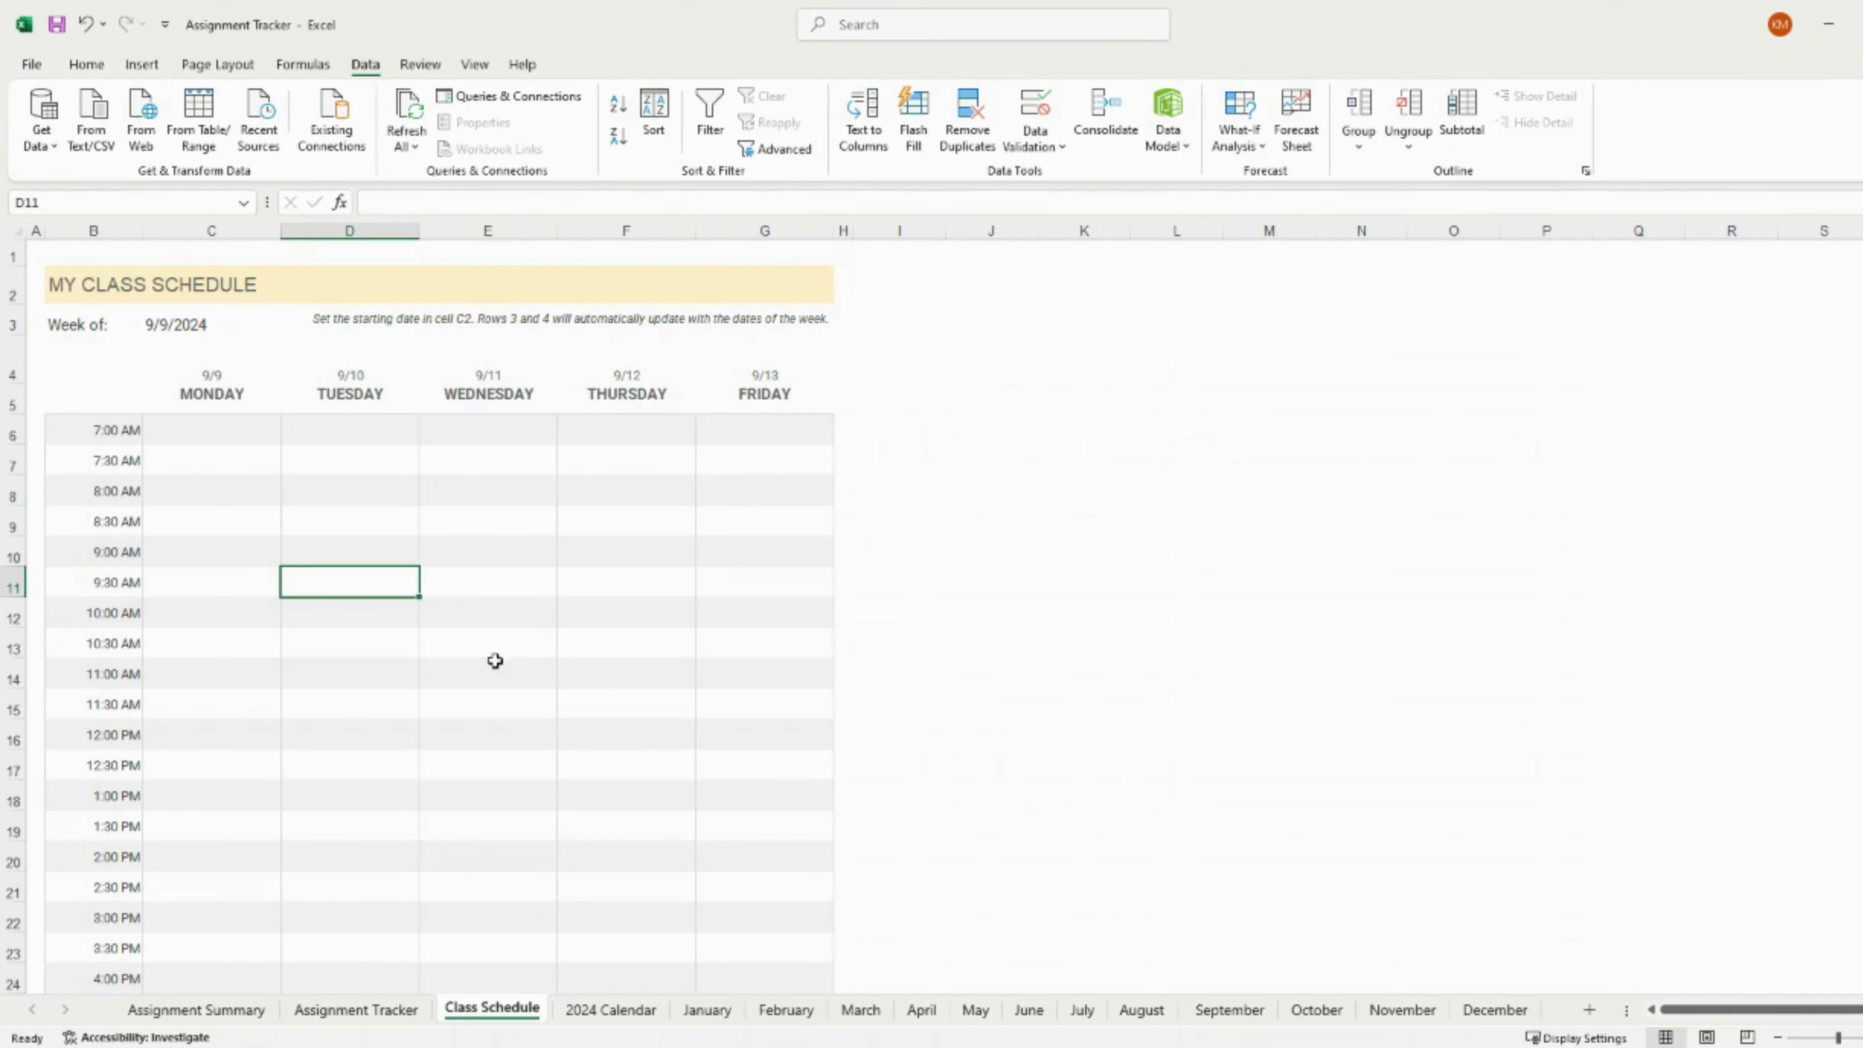
{"action": "scroll", "coordinate": [476, 694], "scroll_direction": "down", "scroll_amount": 1}
{"action": "scroll", "coordinate": [477, 694], "scroll_direction": "up", "scroll_amount": 1}
{"action": "left_click", "coordinate": [178, 327]}
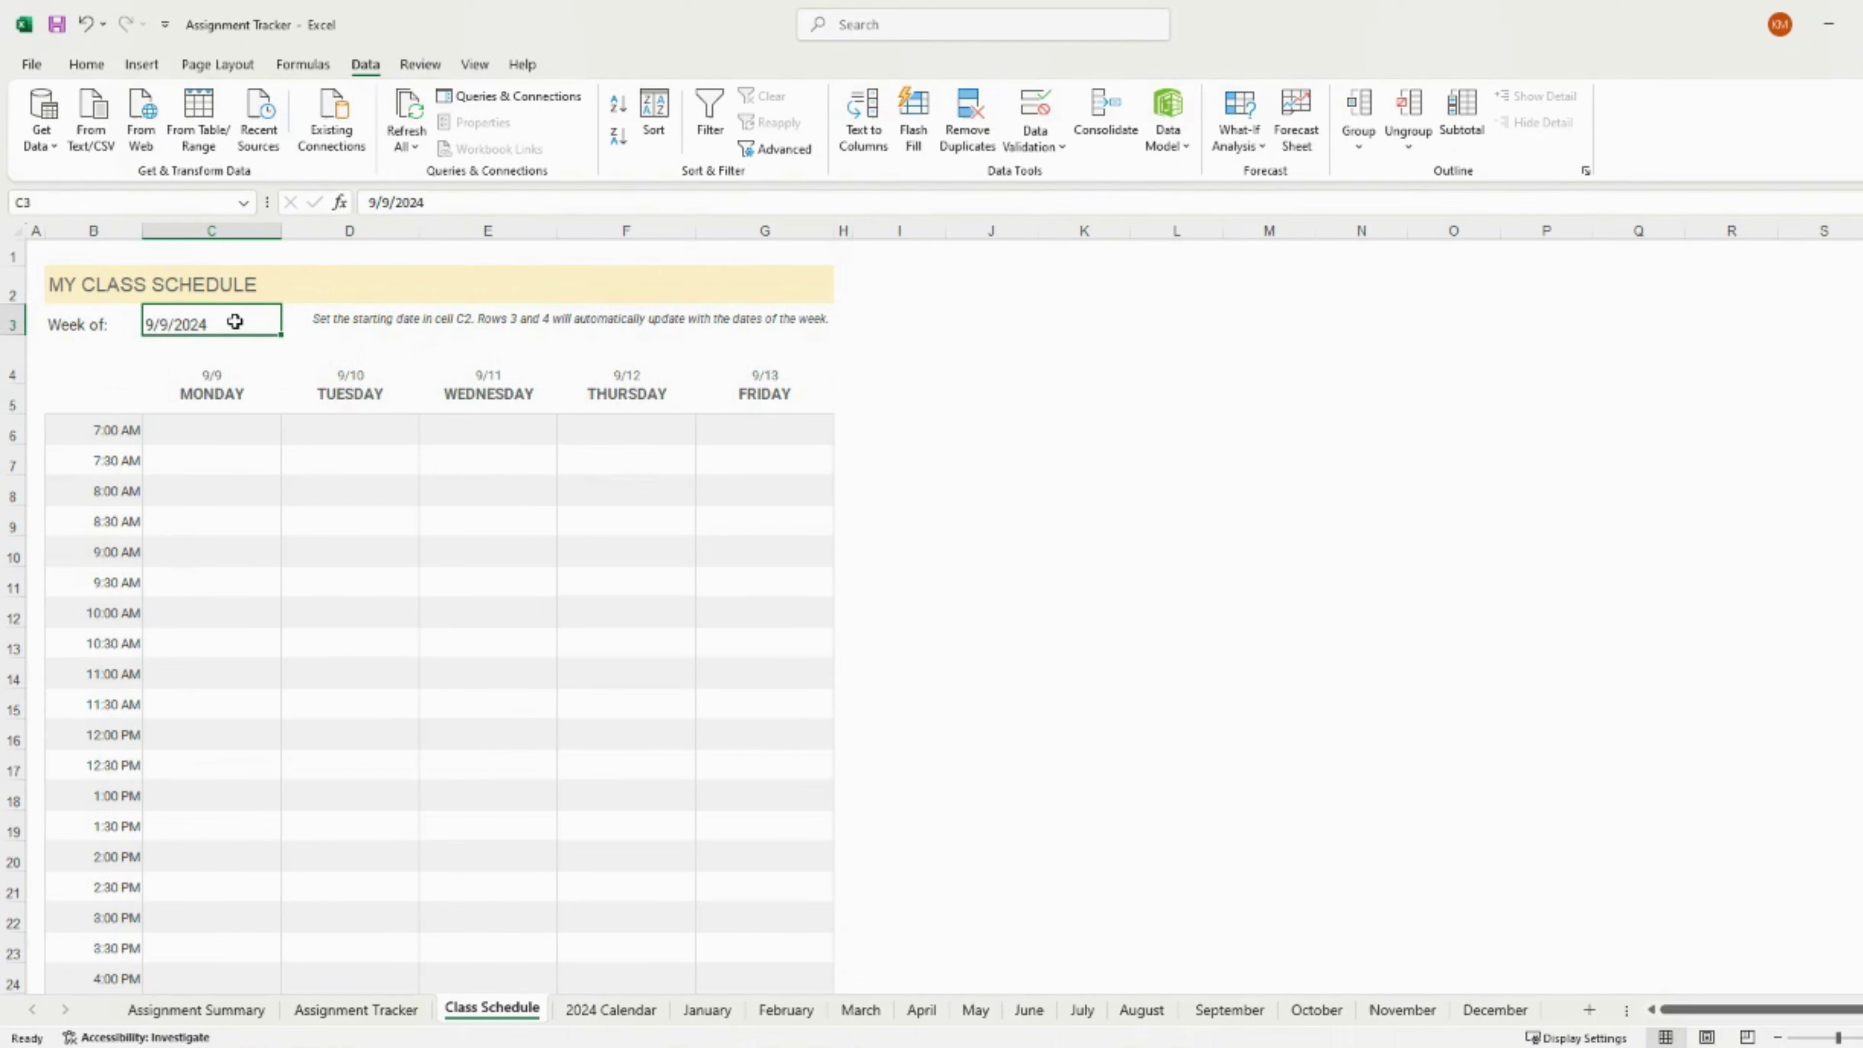
{"action": "type", "text": "9/1"}
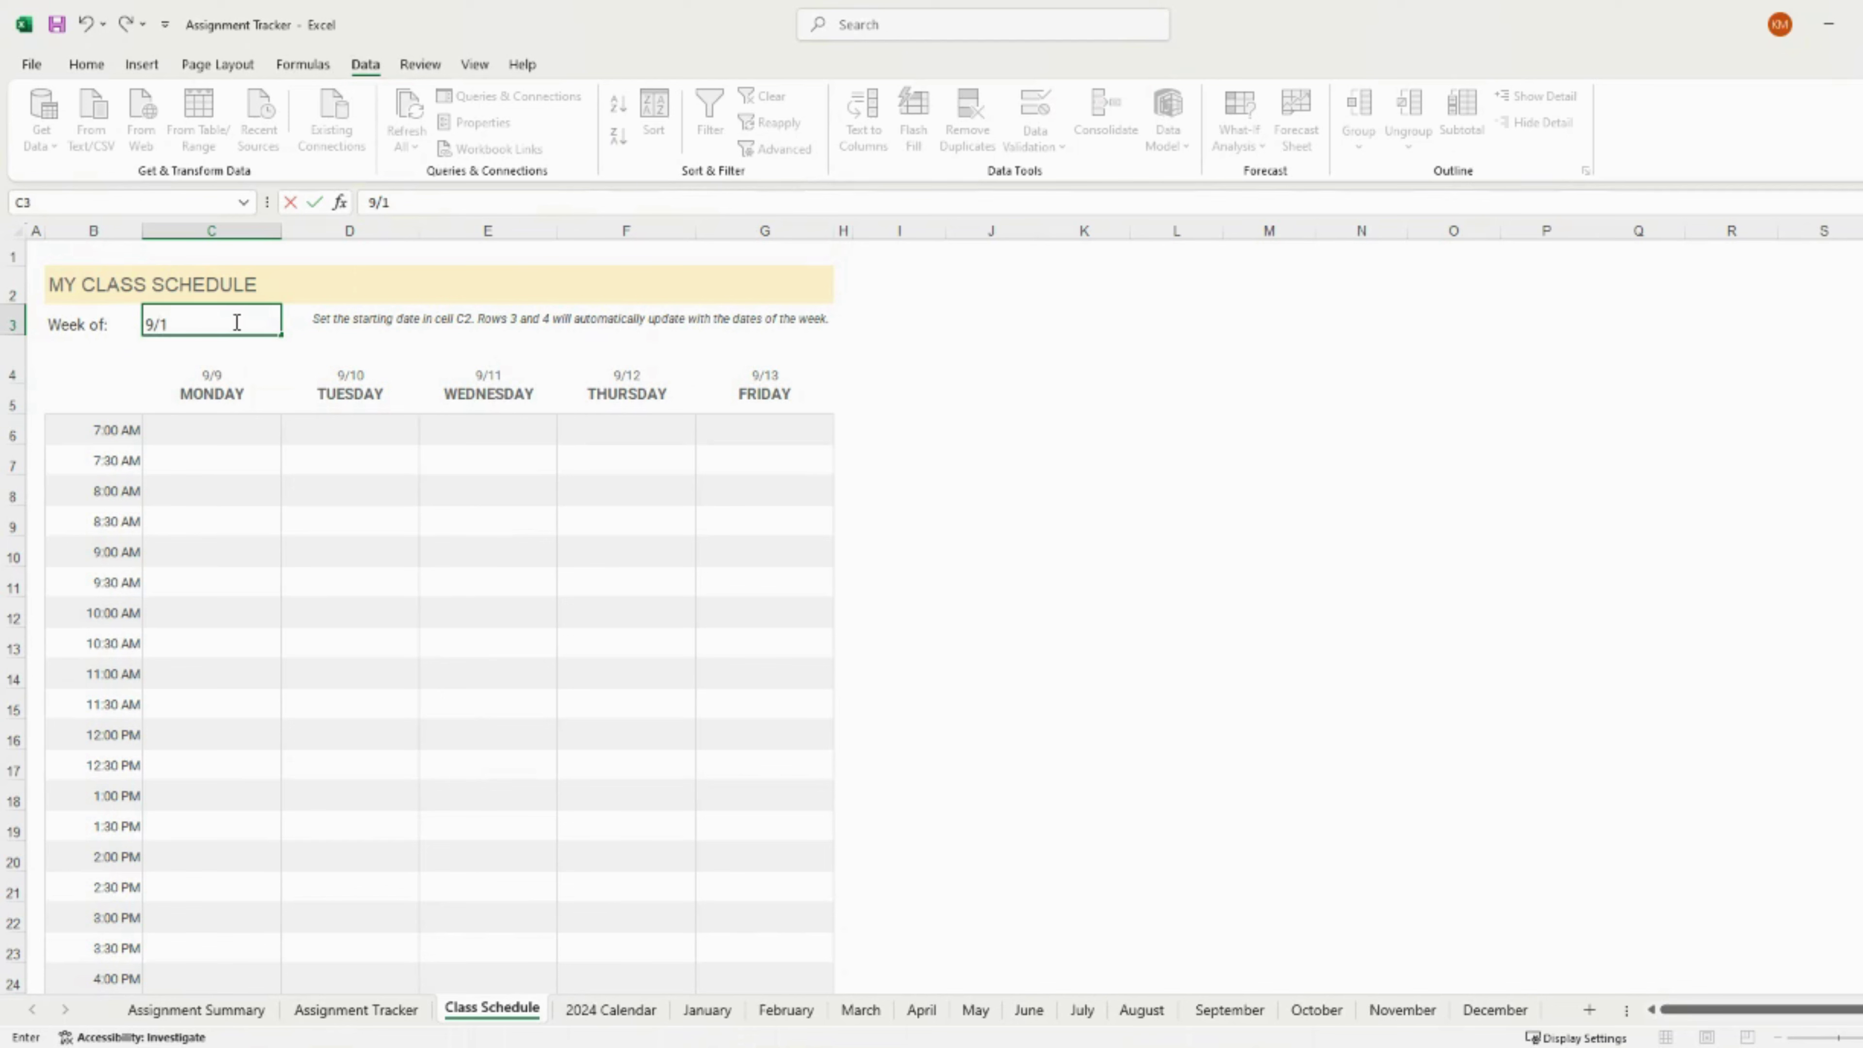
{"action": "type", "text": "6/2024"}
{"action": "key", "text": "Return"}
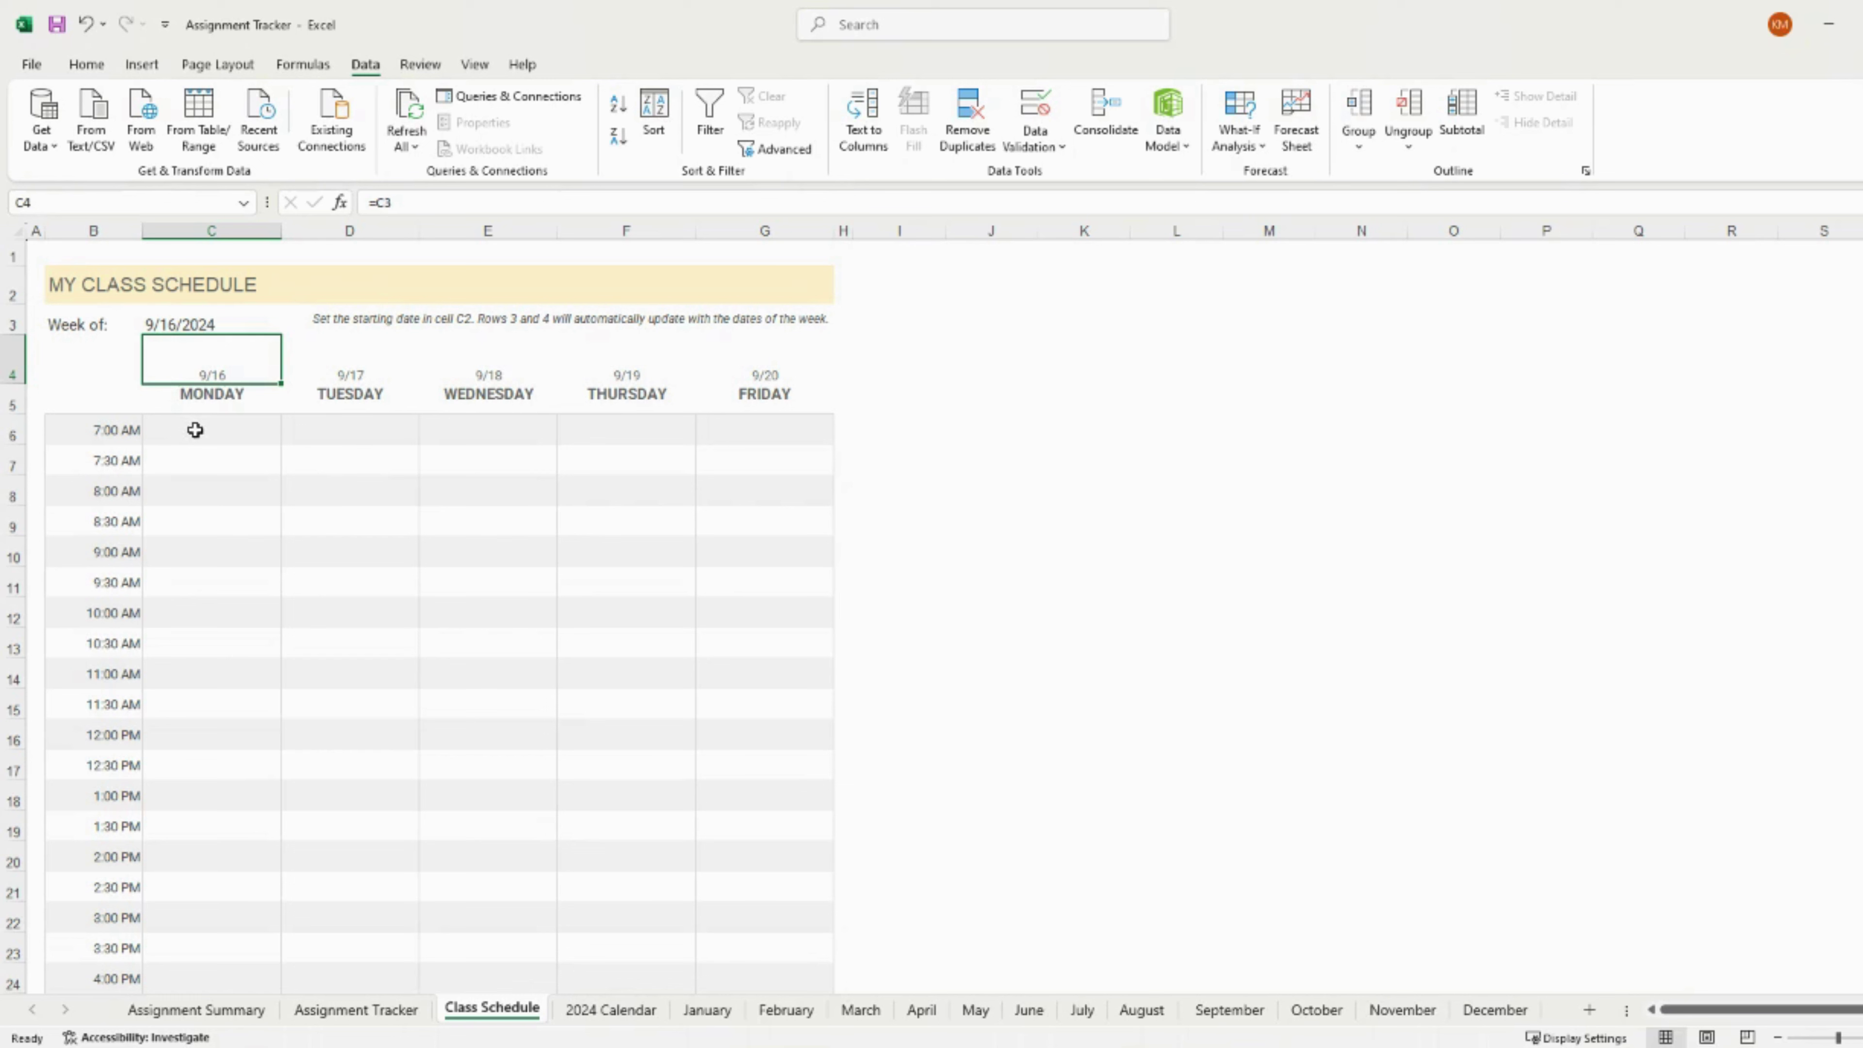
Merge and center Monday's 7:00 AM to 8:00 AM cells in the class schedule and enter "Art 1".
{"action": "left_click_drag", "start_coordinate": [194, 429], "coordinate": [193, 502]}
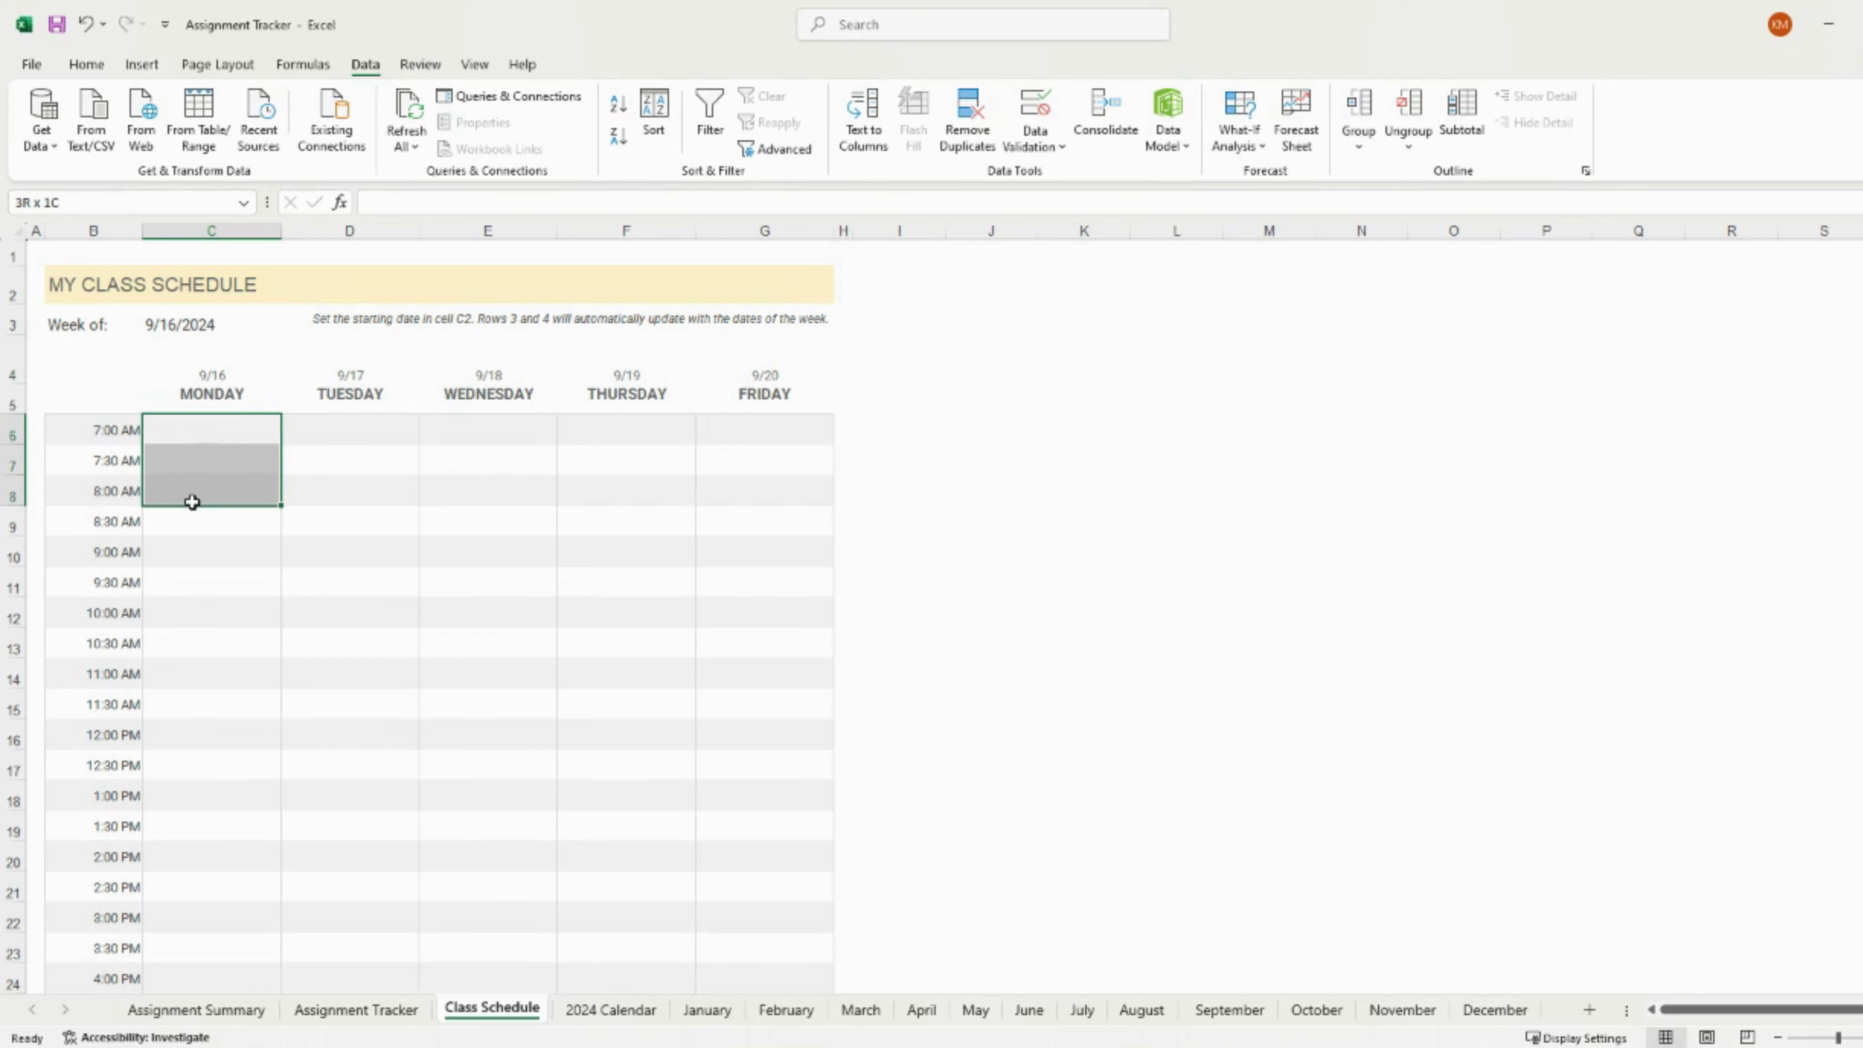
{"action": "left_click_drag", "start_coordinate": [192, 502], "coordinate": [192, 503]}
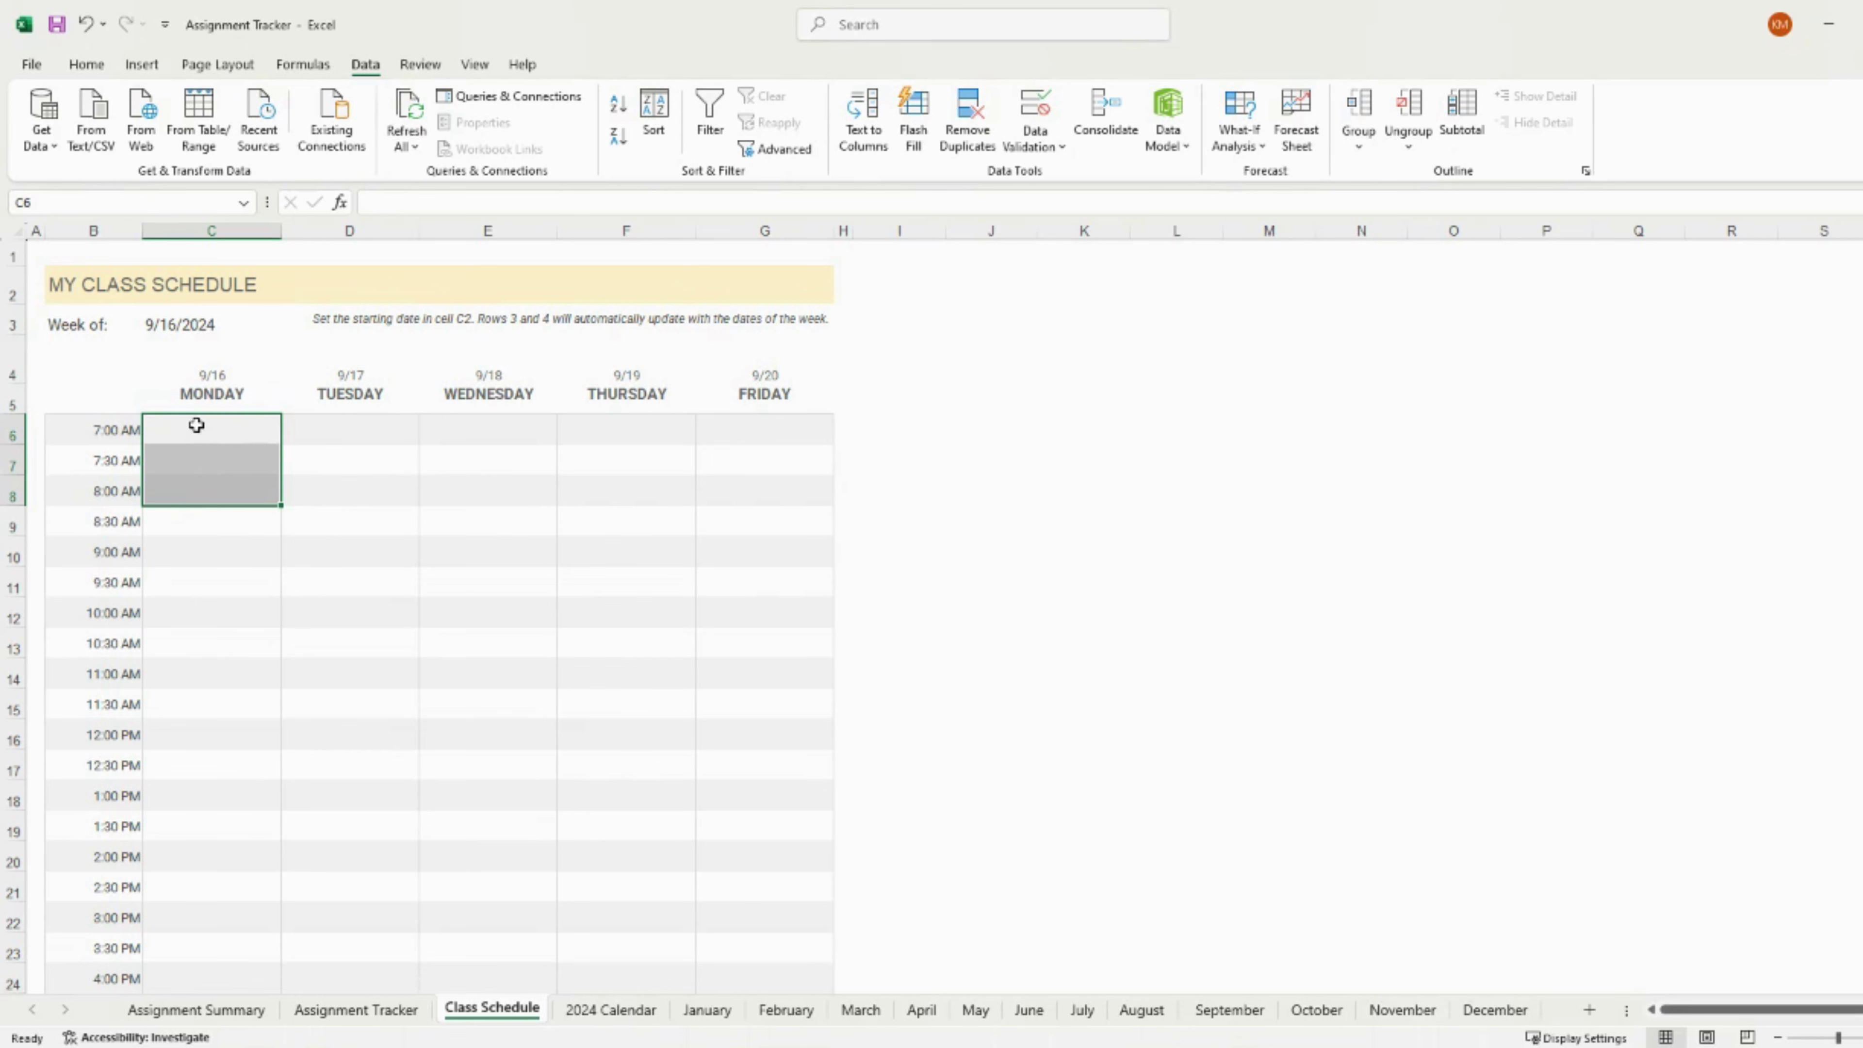
{"action": "left_click", "coordinate": [86, 66]}
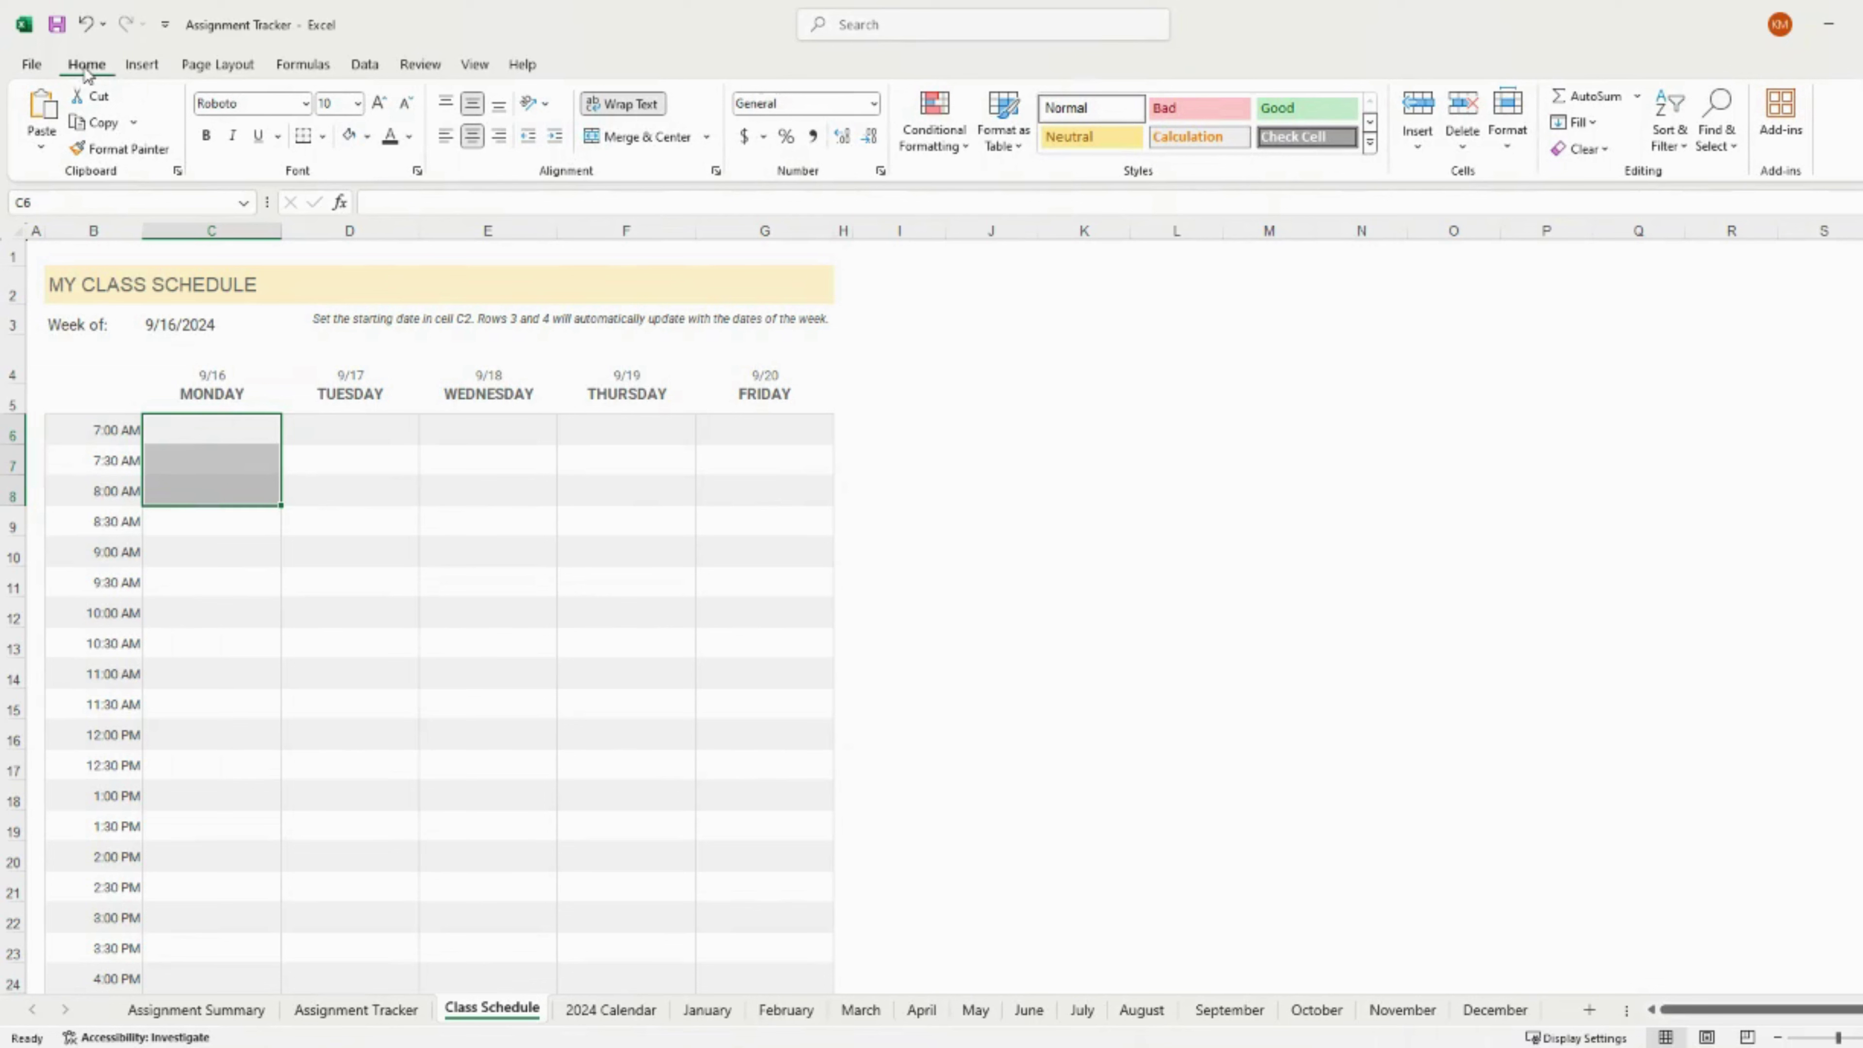
{"action": "left_click", "coordinate": [637, 137]}
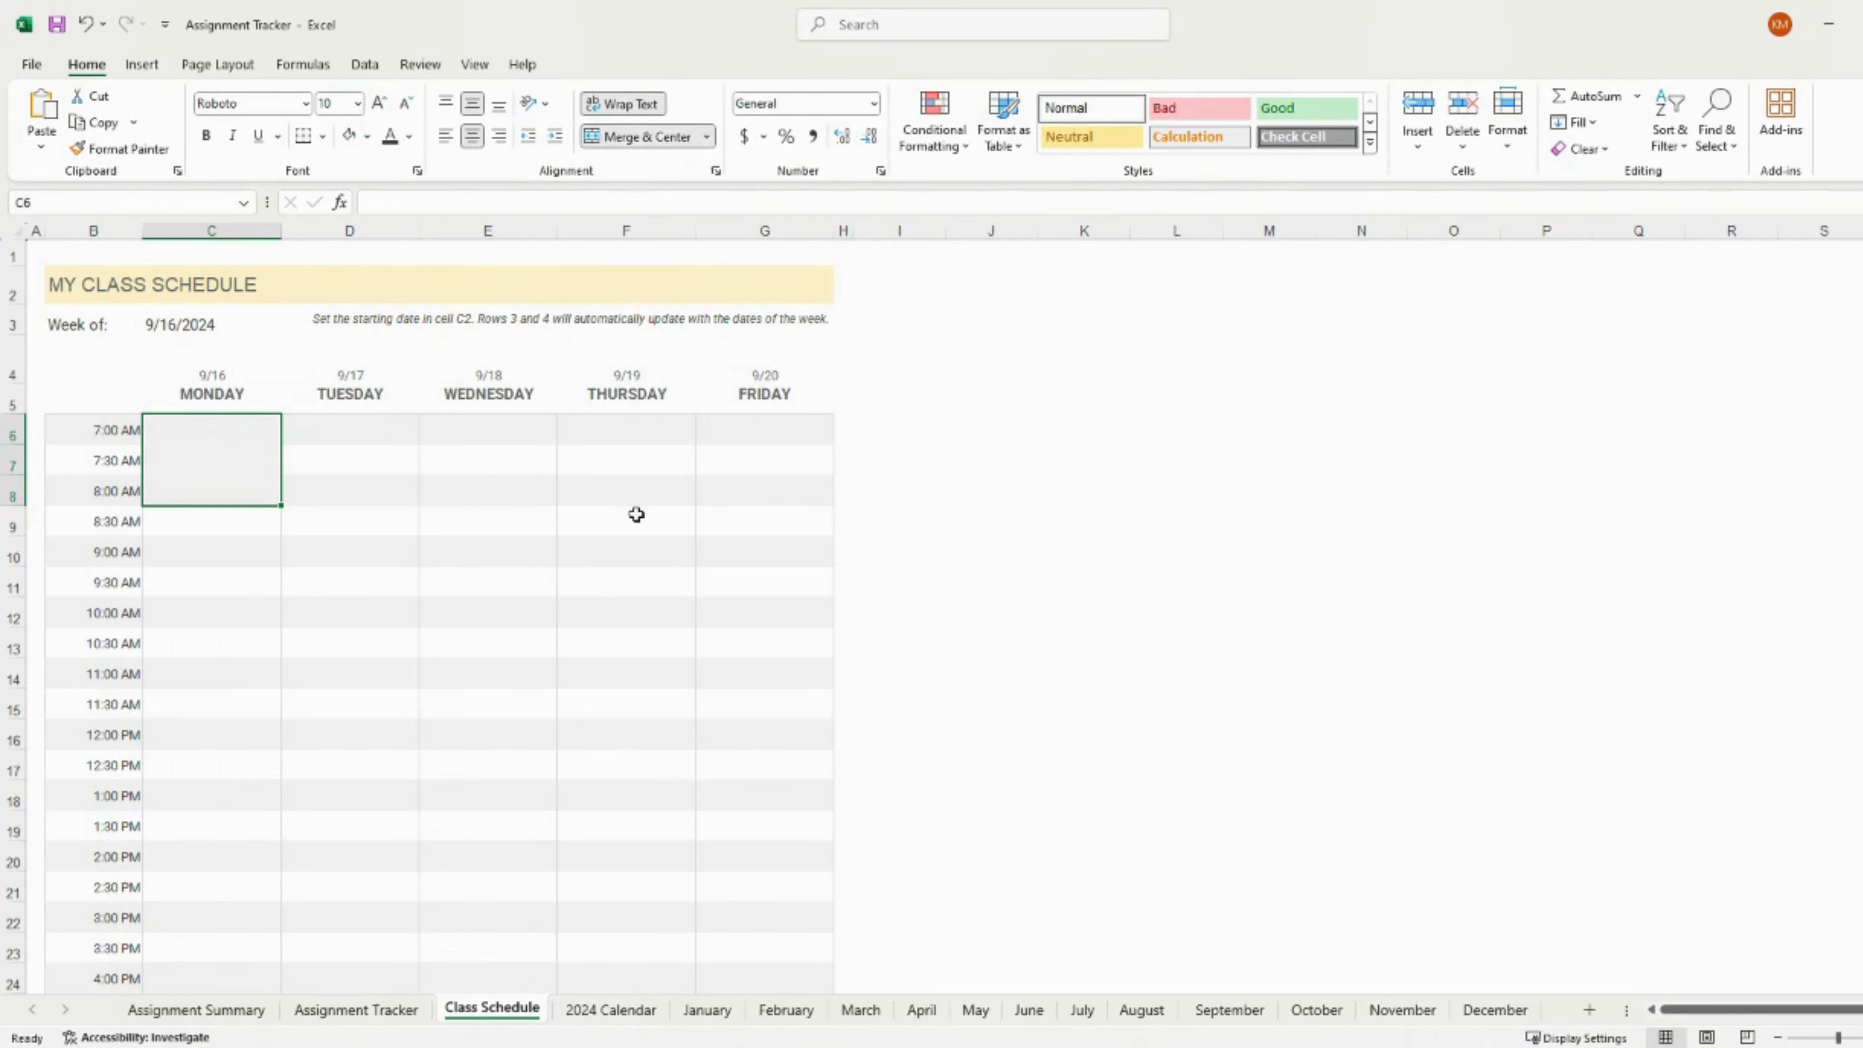
{"action": "type", "text": "Art"}
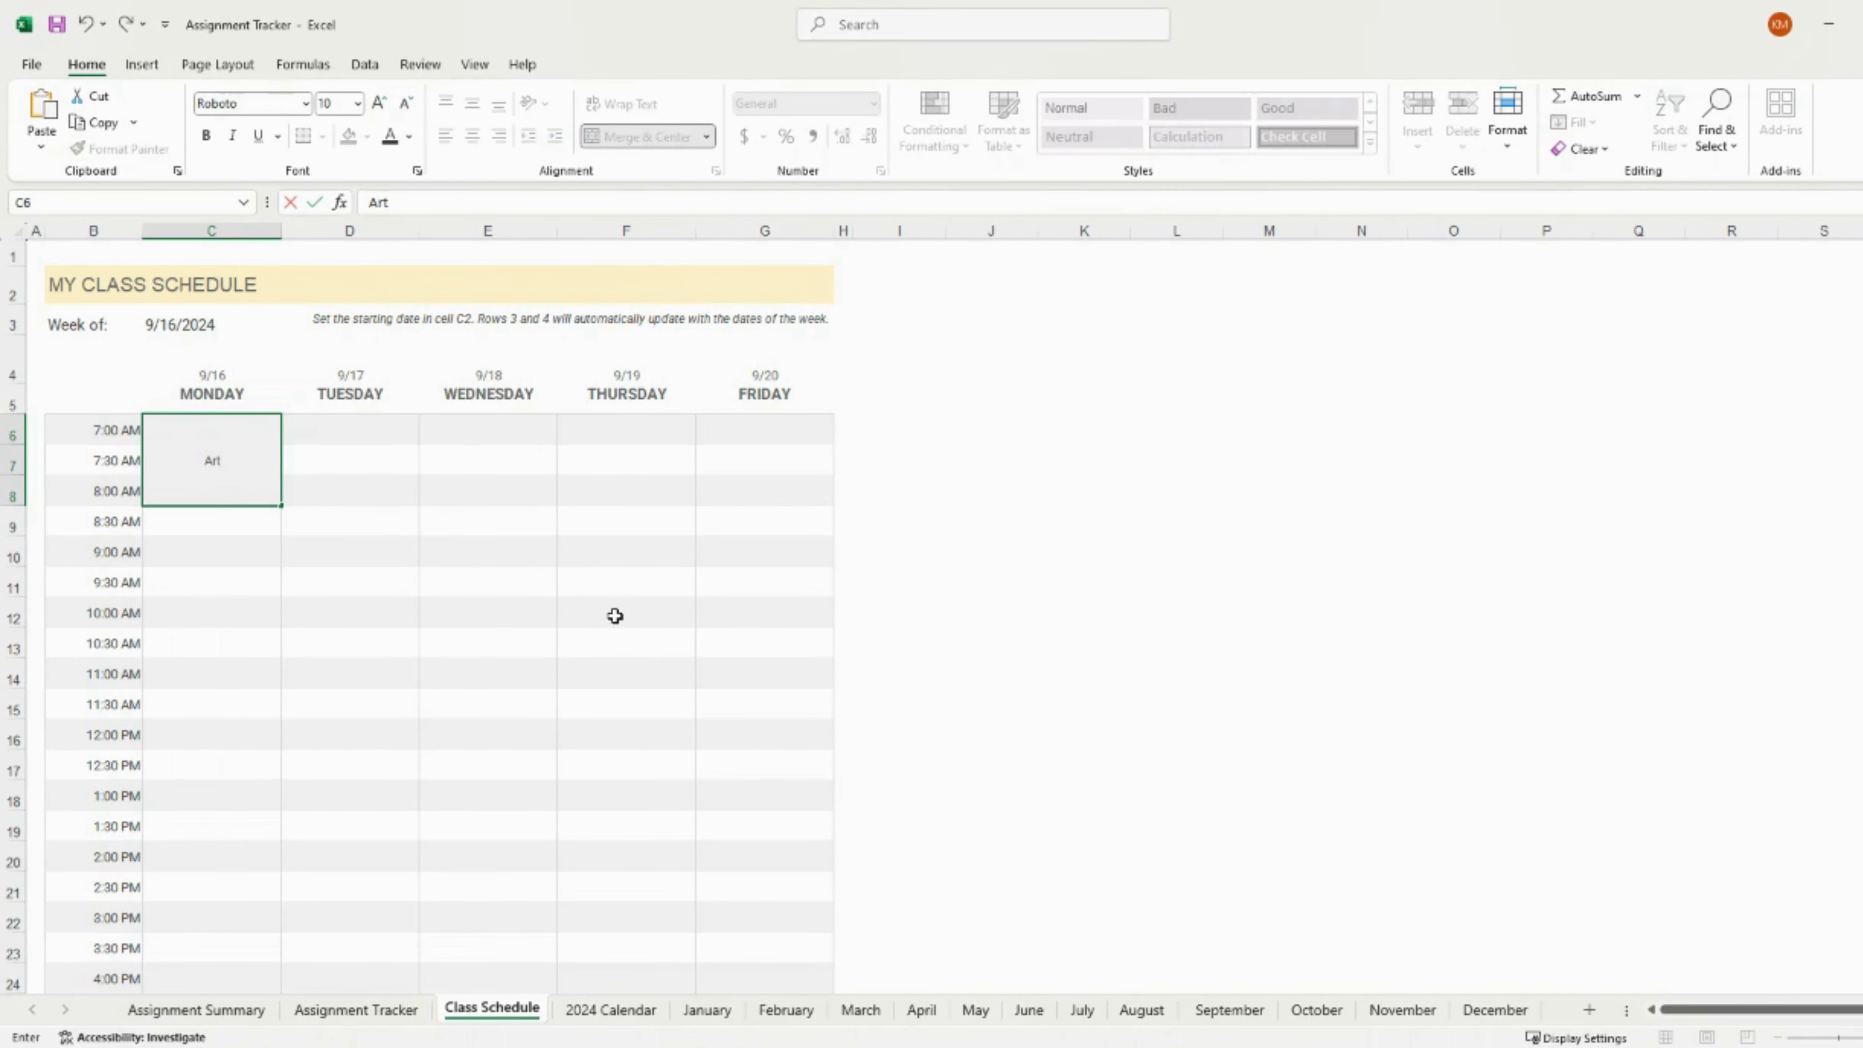
{"action": "type", "text": " 1"}
{"action": "key", "text": "Return"}
Fill Monday's Art 1 block with light orange.
{"action": "left_click", "coordinate": [230, 443]}
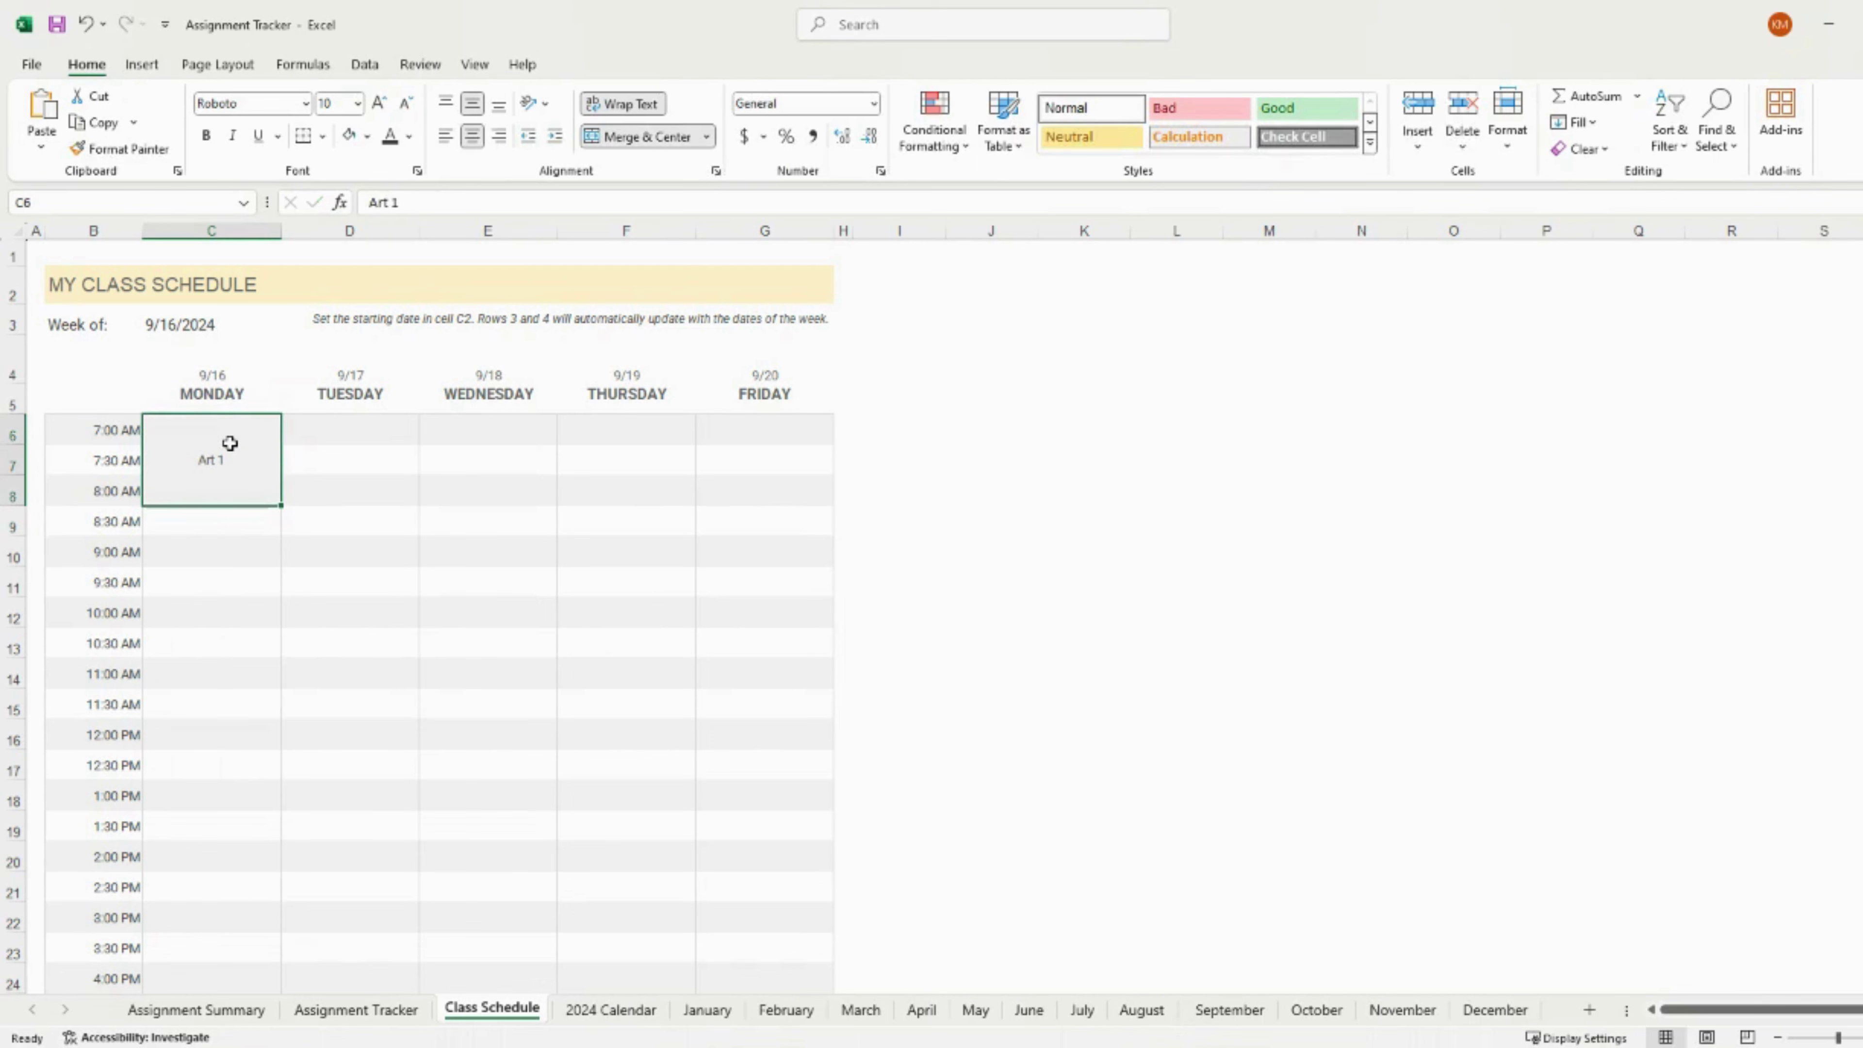
{"action": "left_click", "coordinate": [366, 136]}
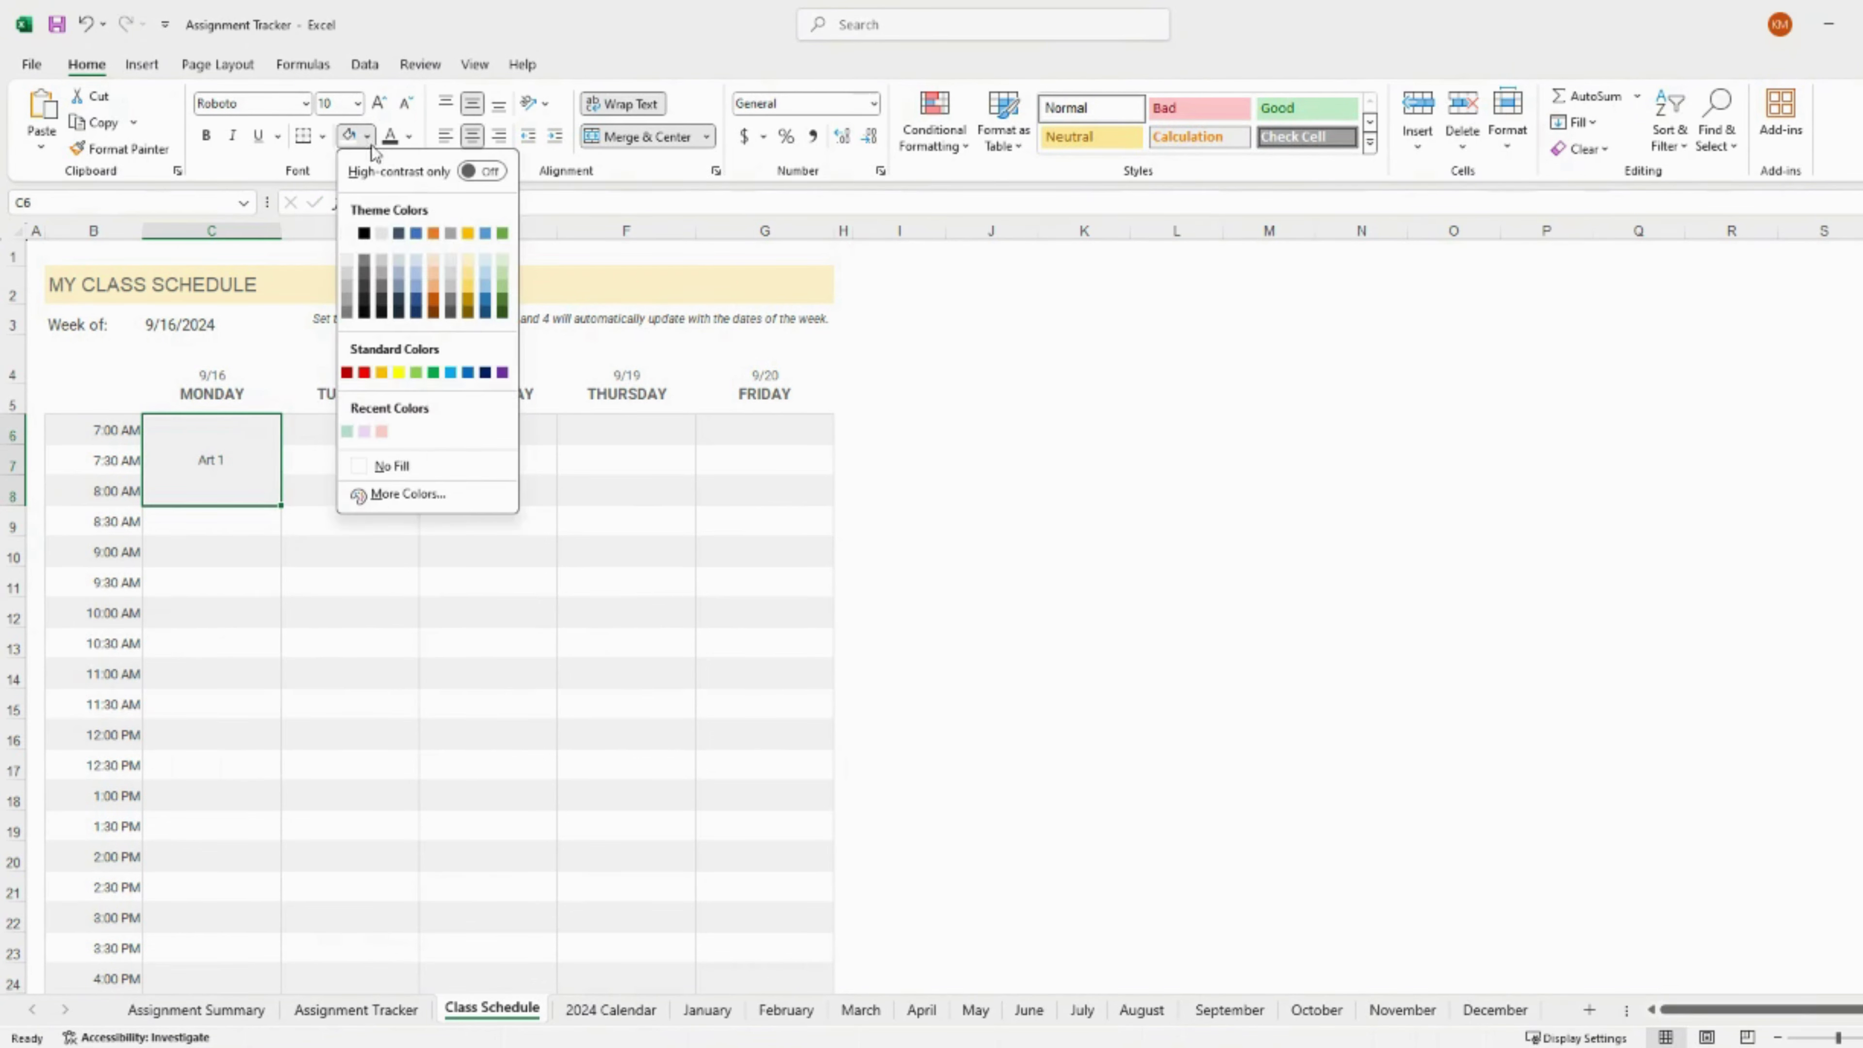
{"action": "left_click", "coordinate": [434, 261]}
Merge and center Monday's 9:00 AM to 10:00 AM cells, fill the block light blue and enter "Math".
{"action": "left_click", "coordinate": [182, 551]}
{"action": "left_click_drag", "start_coordinate": [182, 551], "coordinate": [179, 609]}
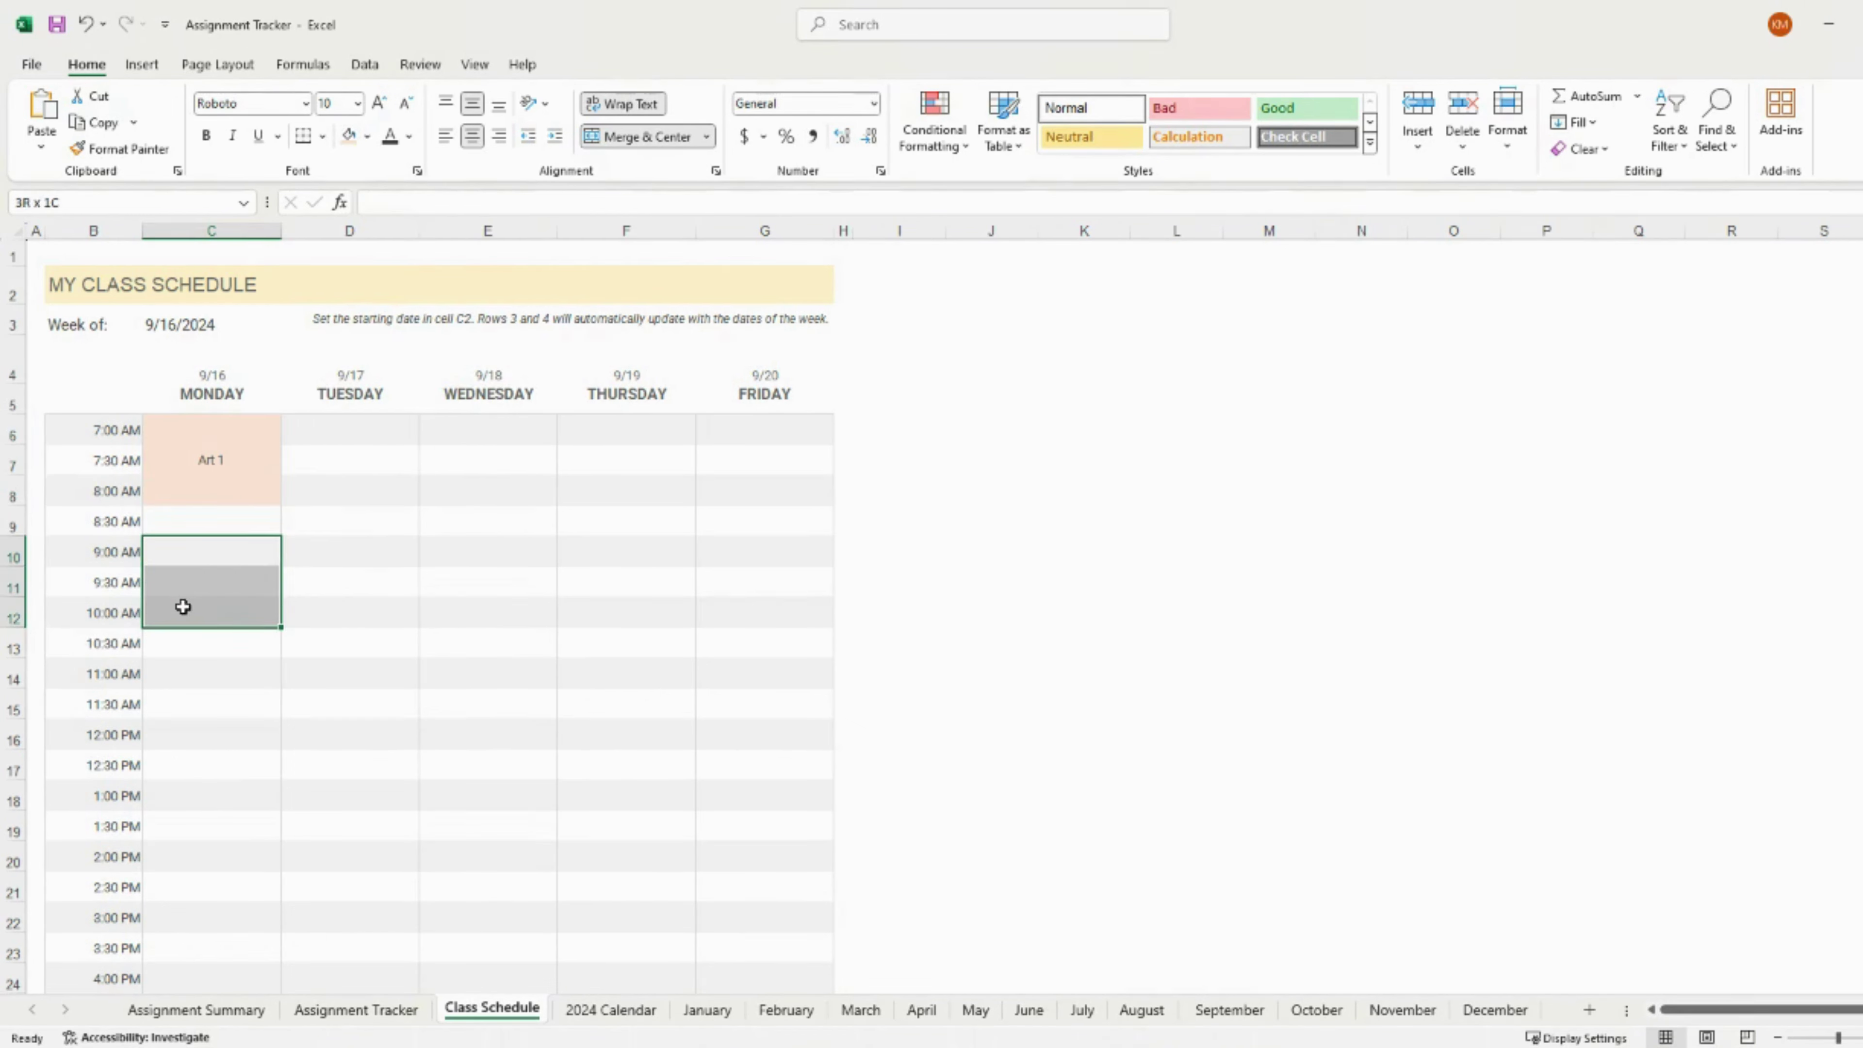
{"action": "left_click", "coordinate": [636, 139]}
{"action": "left_click", "coordinate": [367, 136]}
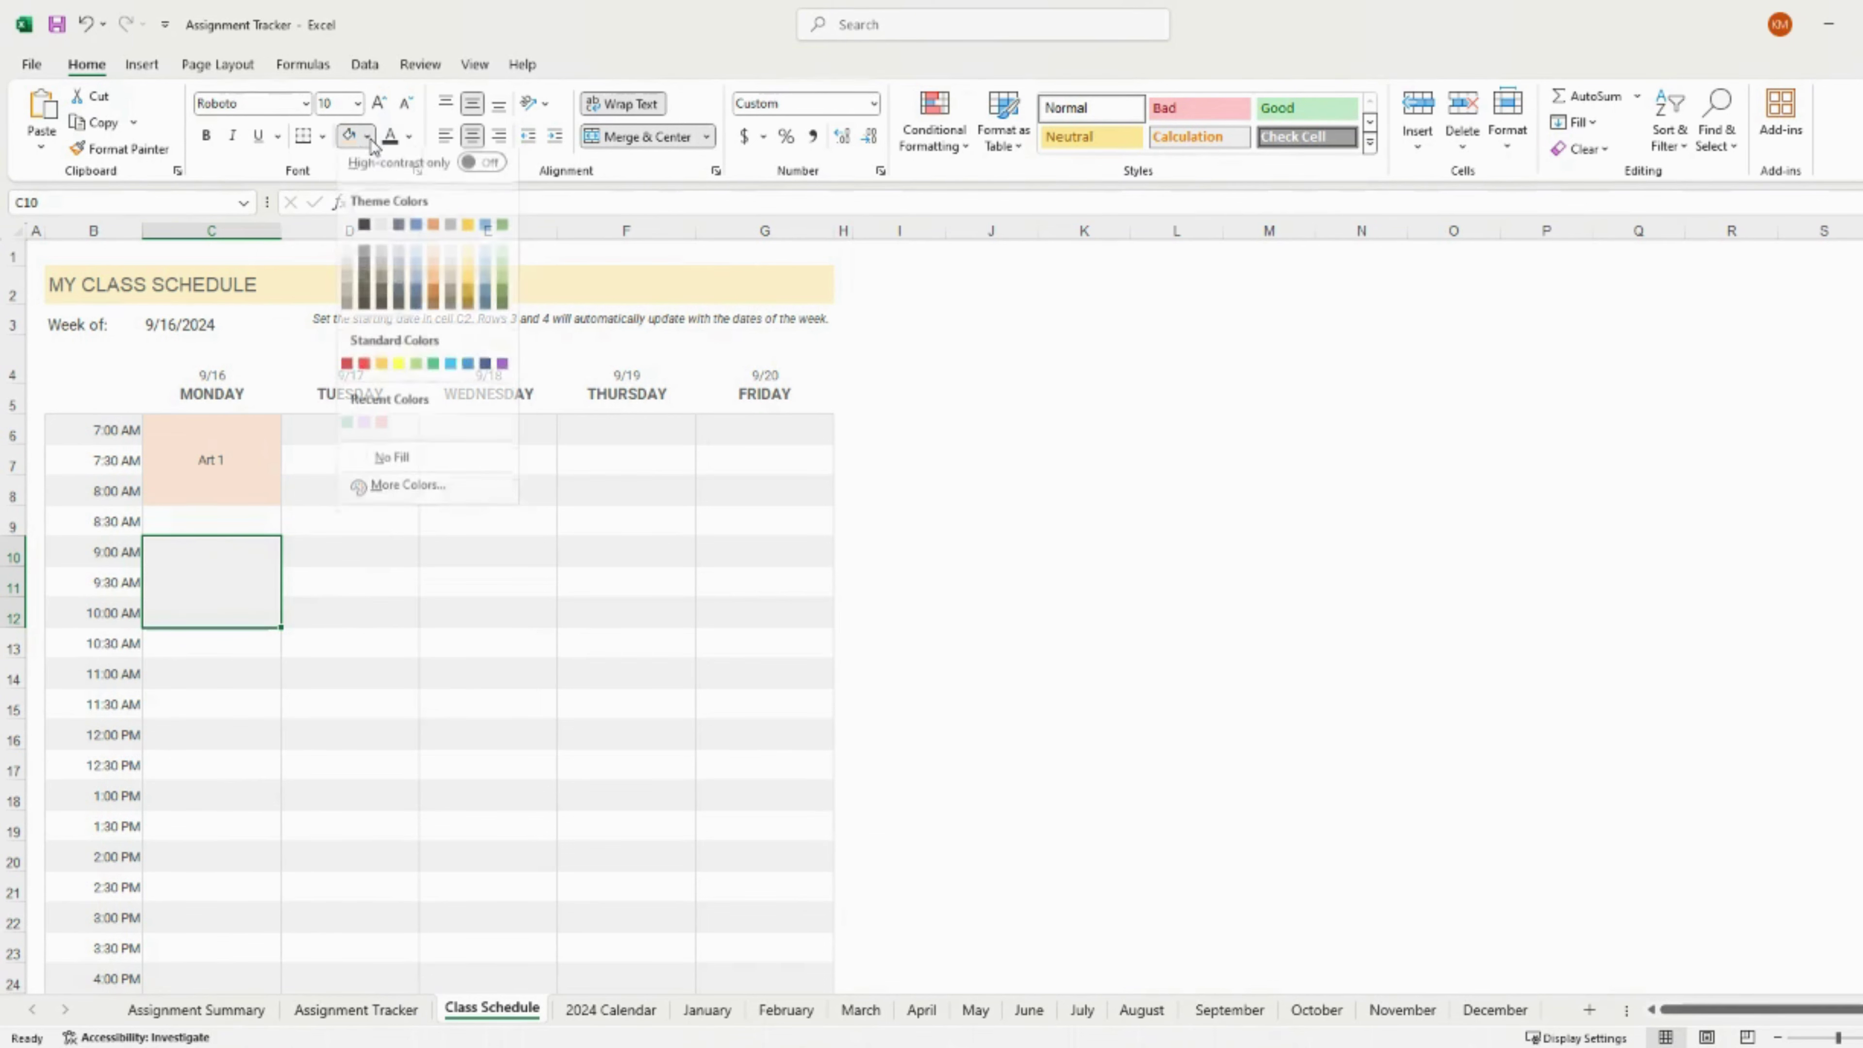
{"action": "left_click", "coordinate": [421, 261]}
{"action": "type", "text": "Math"}
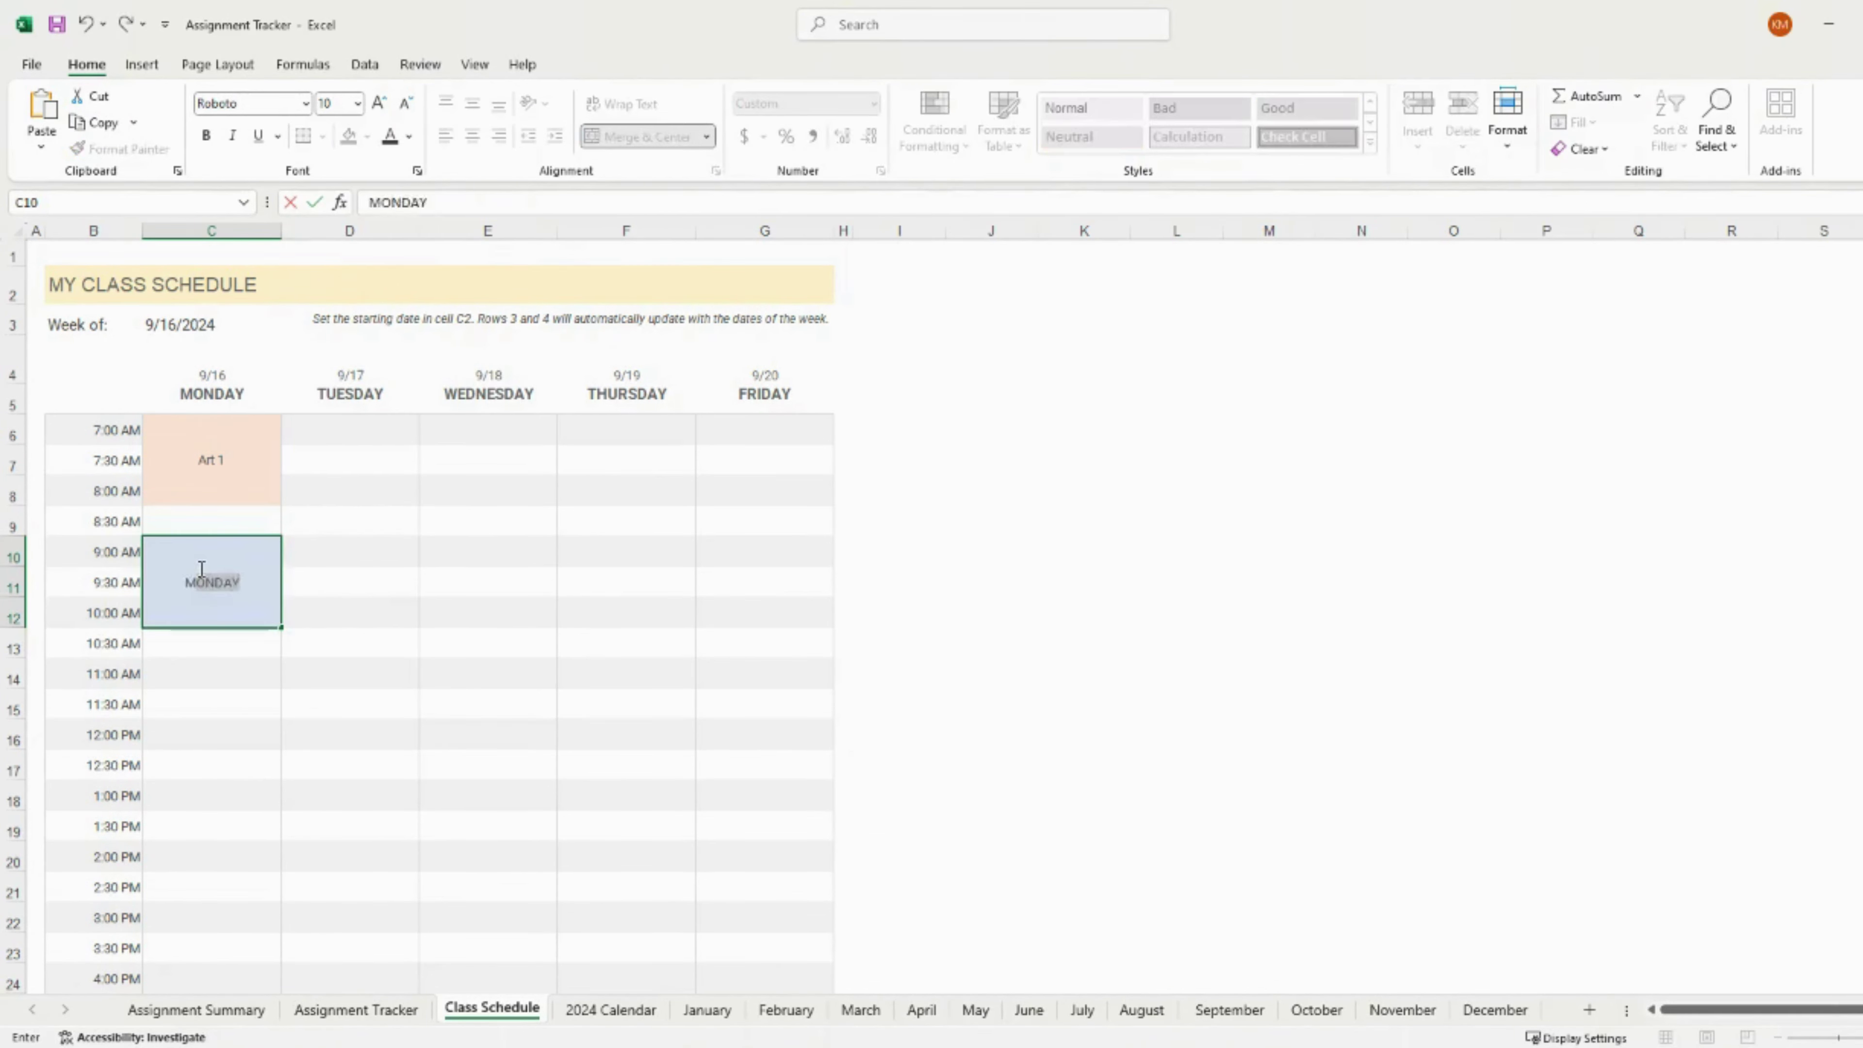
{"action": "key", "text": "Return"}
{"action": "scroll", "coordinate": [719, 803], "scroll_direction": "down", "scroll_amount": 2}
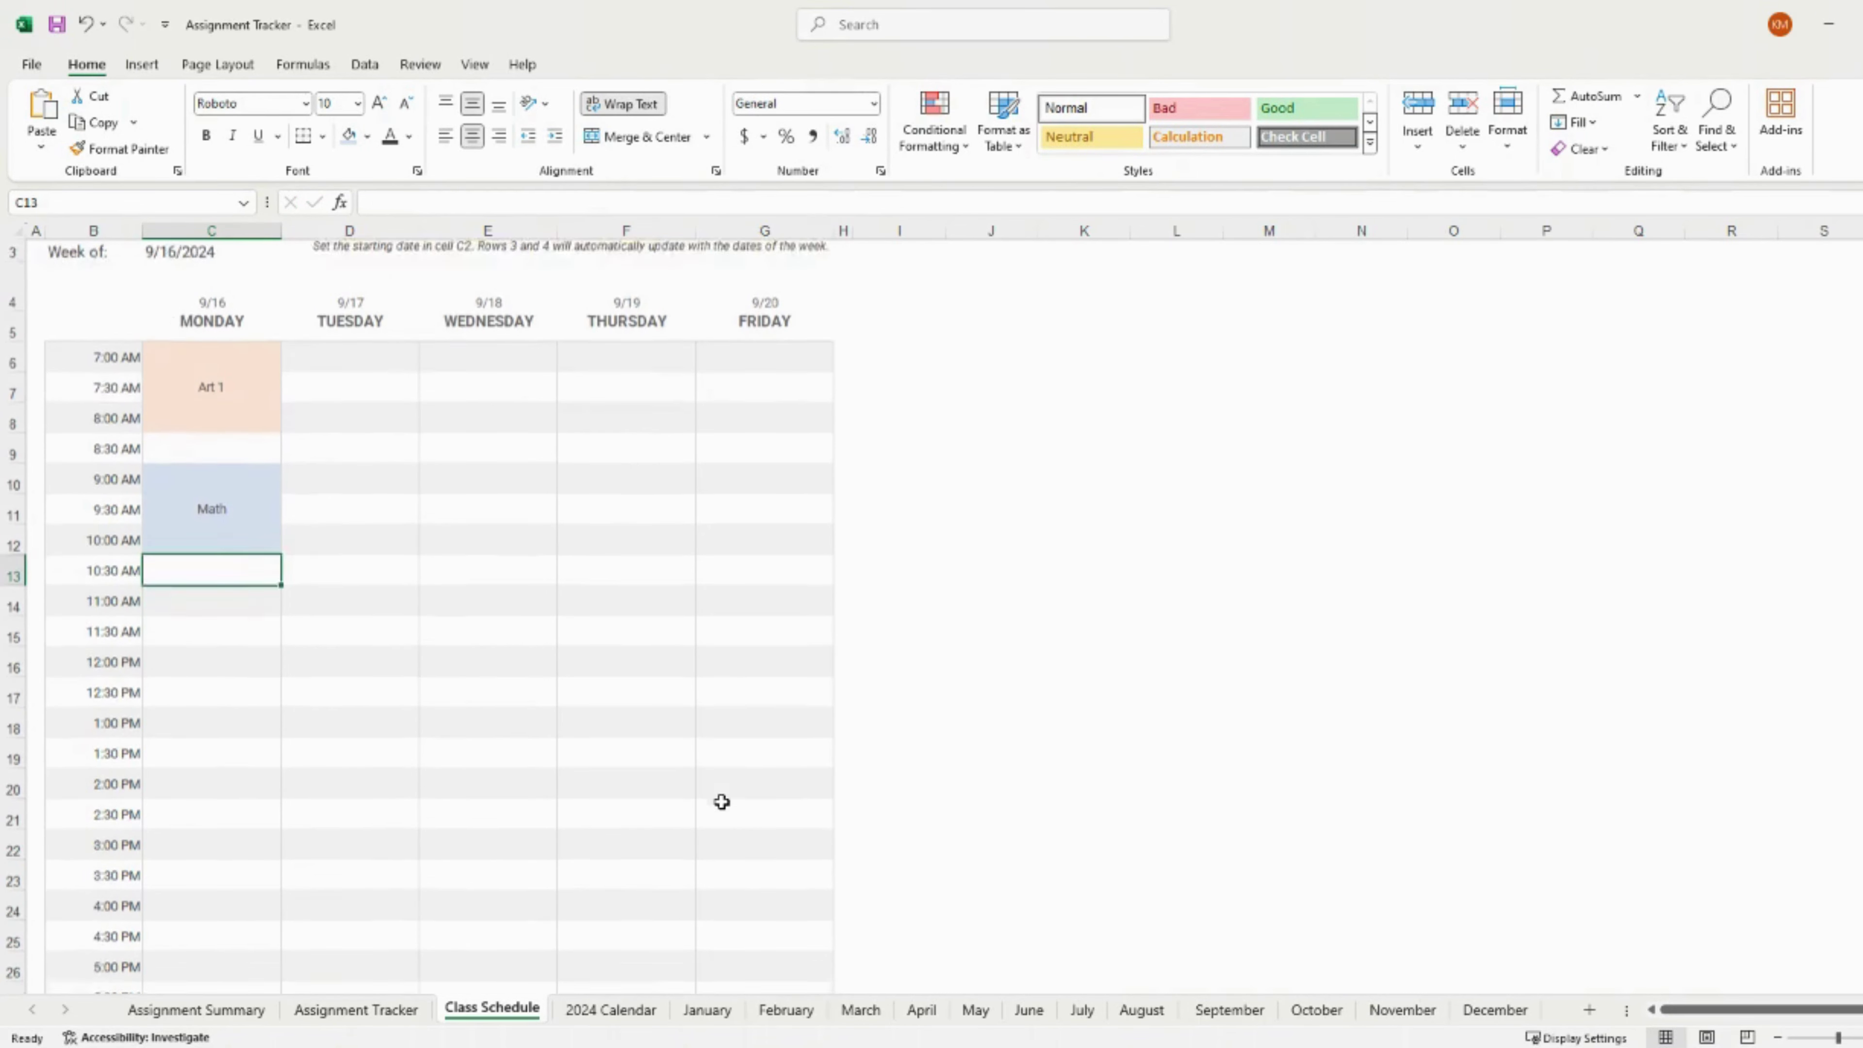
{"action": "scroll", "coordinate": [722, 802], "scroll_direction": "up", "scroll_amount": 1}
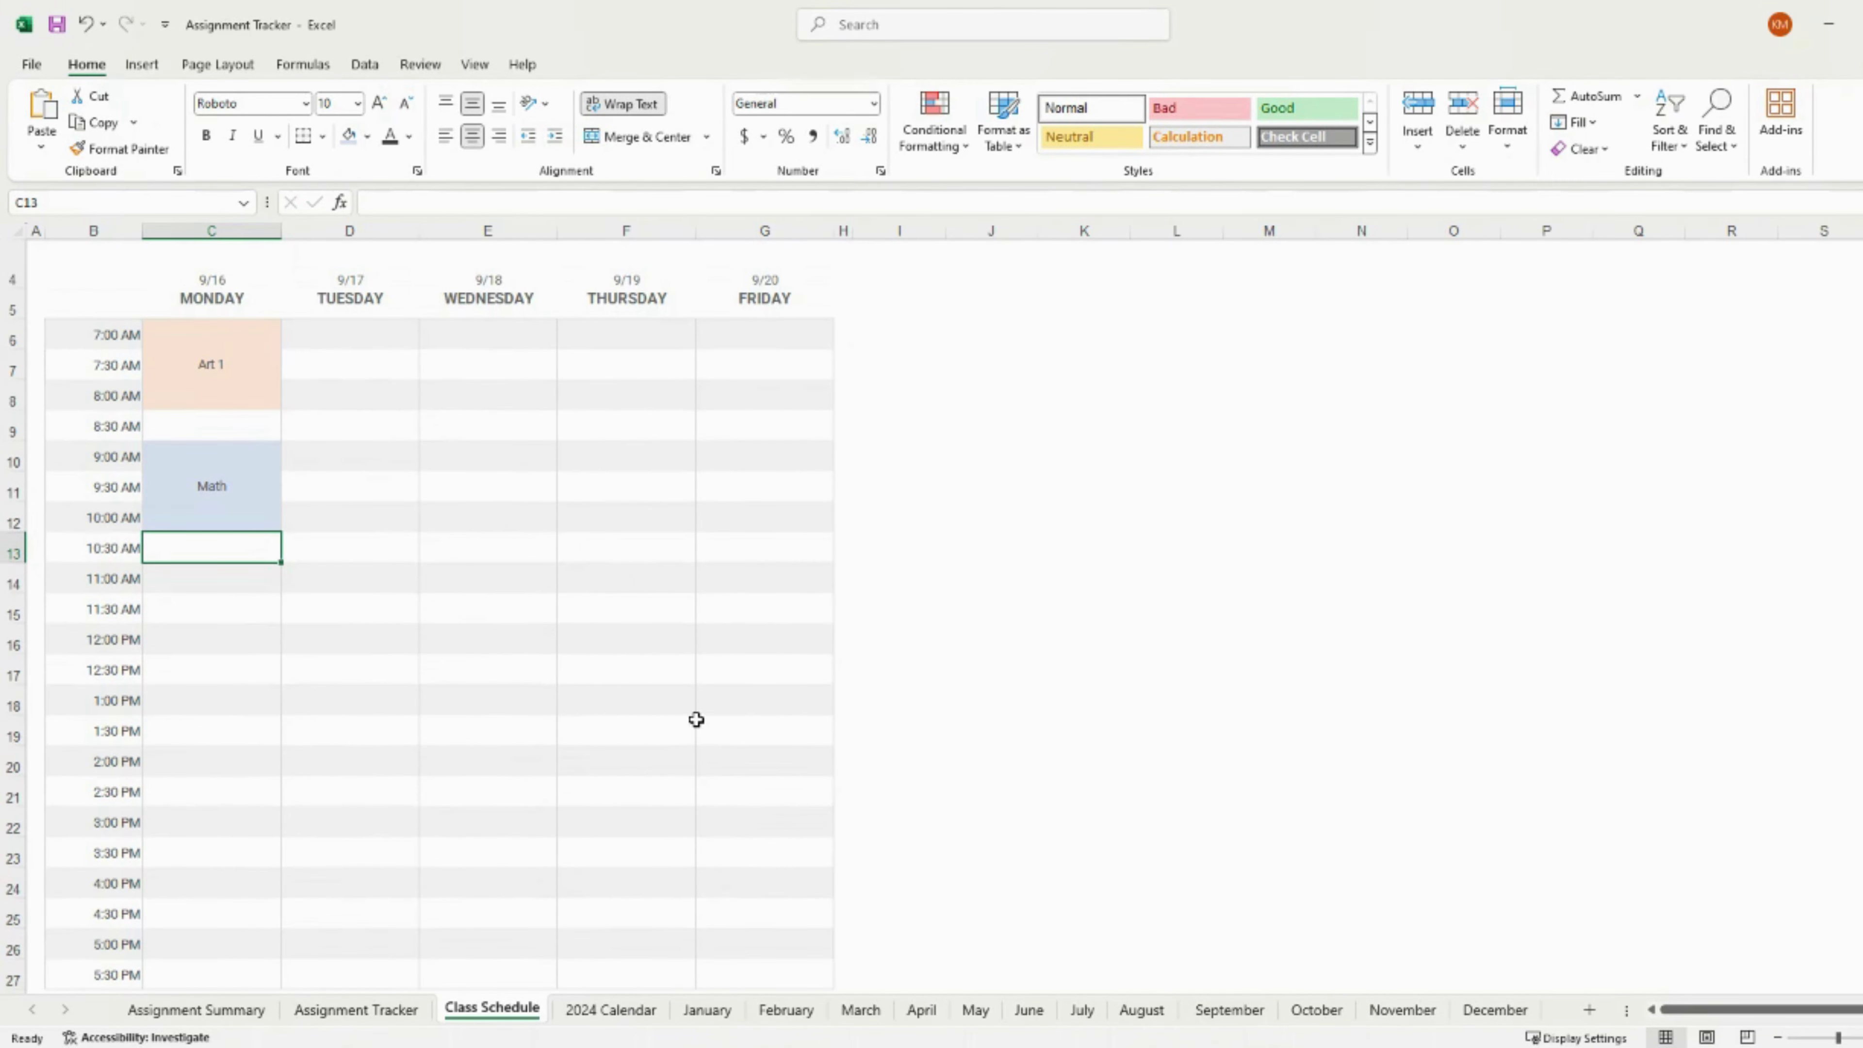
{"action": "scroll", "coordinate": [694, 723], "scroll_direction": "up", "scroll_amount": 1}
{"action": "scroll", "coordinate": [496, 762], "scroll_direction": "down", "scroll_amount": 1}
{"action": "scroll", "coordinate": [514, 577], "scroll_direction": "up", "scroll_amount": 1}
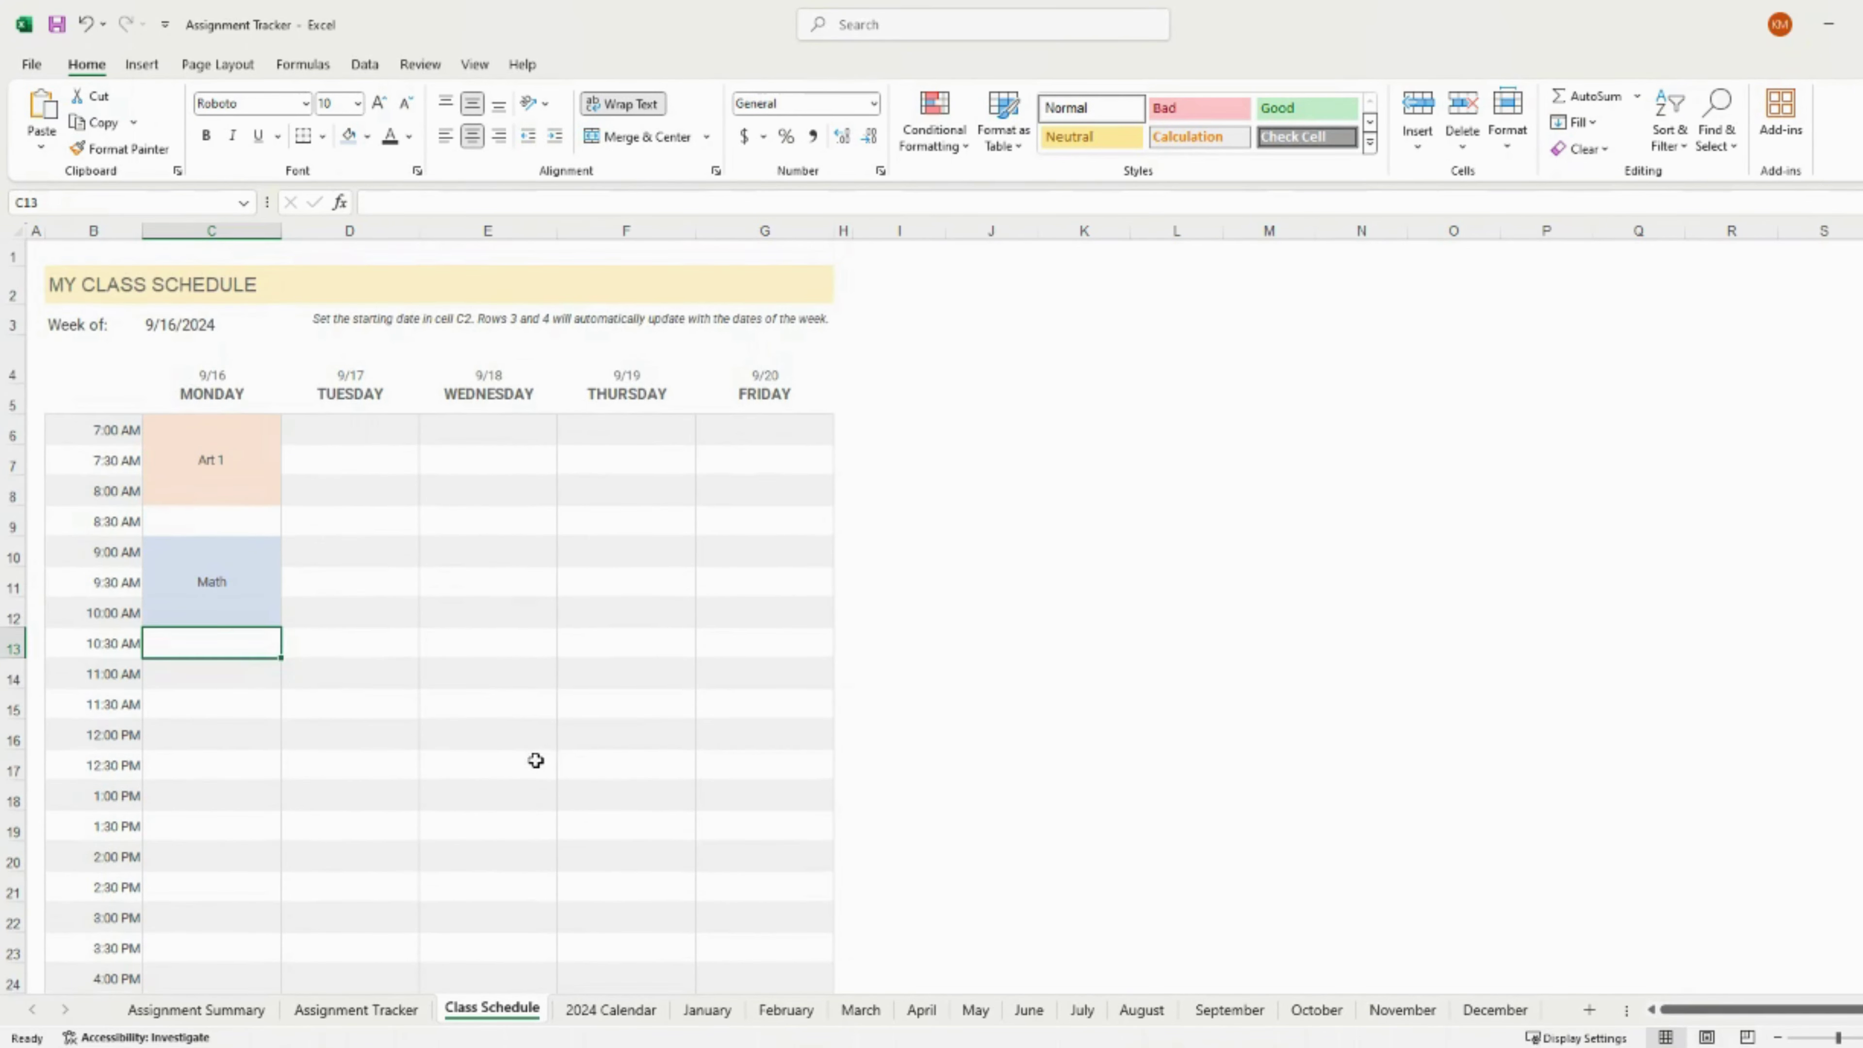
Bold September 13, 19 and 27 on the 2024 Calendar sheet.
{"action": "left_click", "coordinate": [630, 1012]}
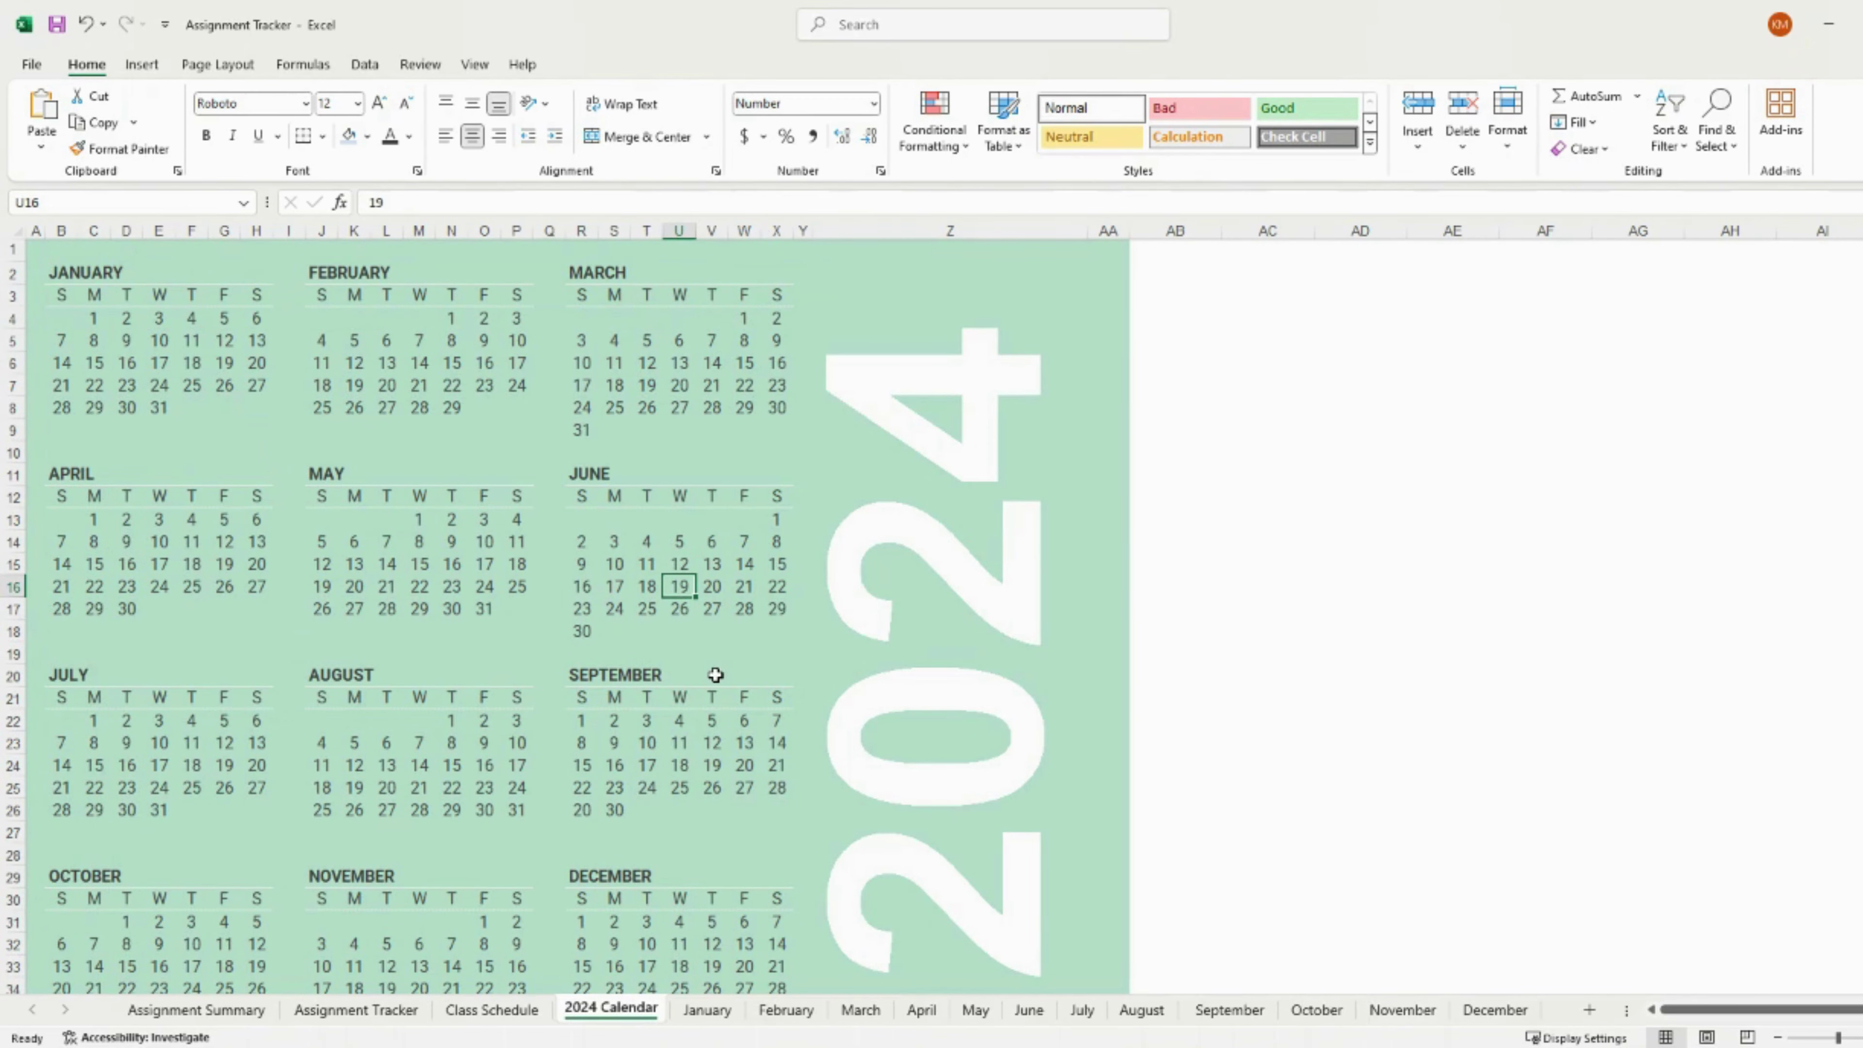
{"action": "scroll", "coordinate": [715, 674], "scroll_direction": "down", "scroll_amount": 2}
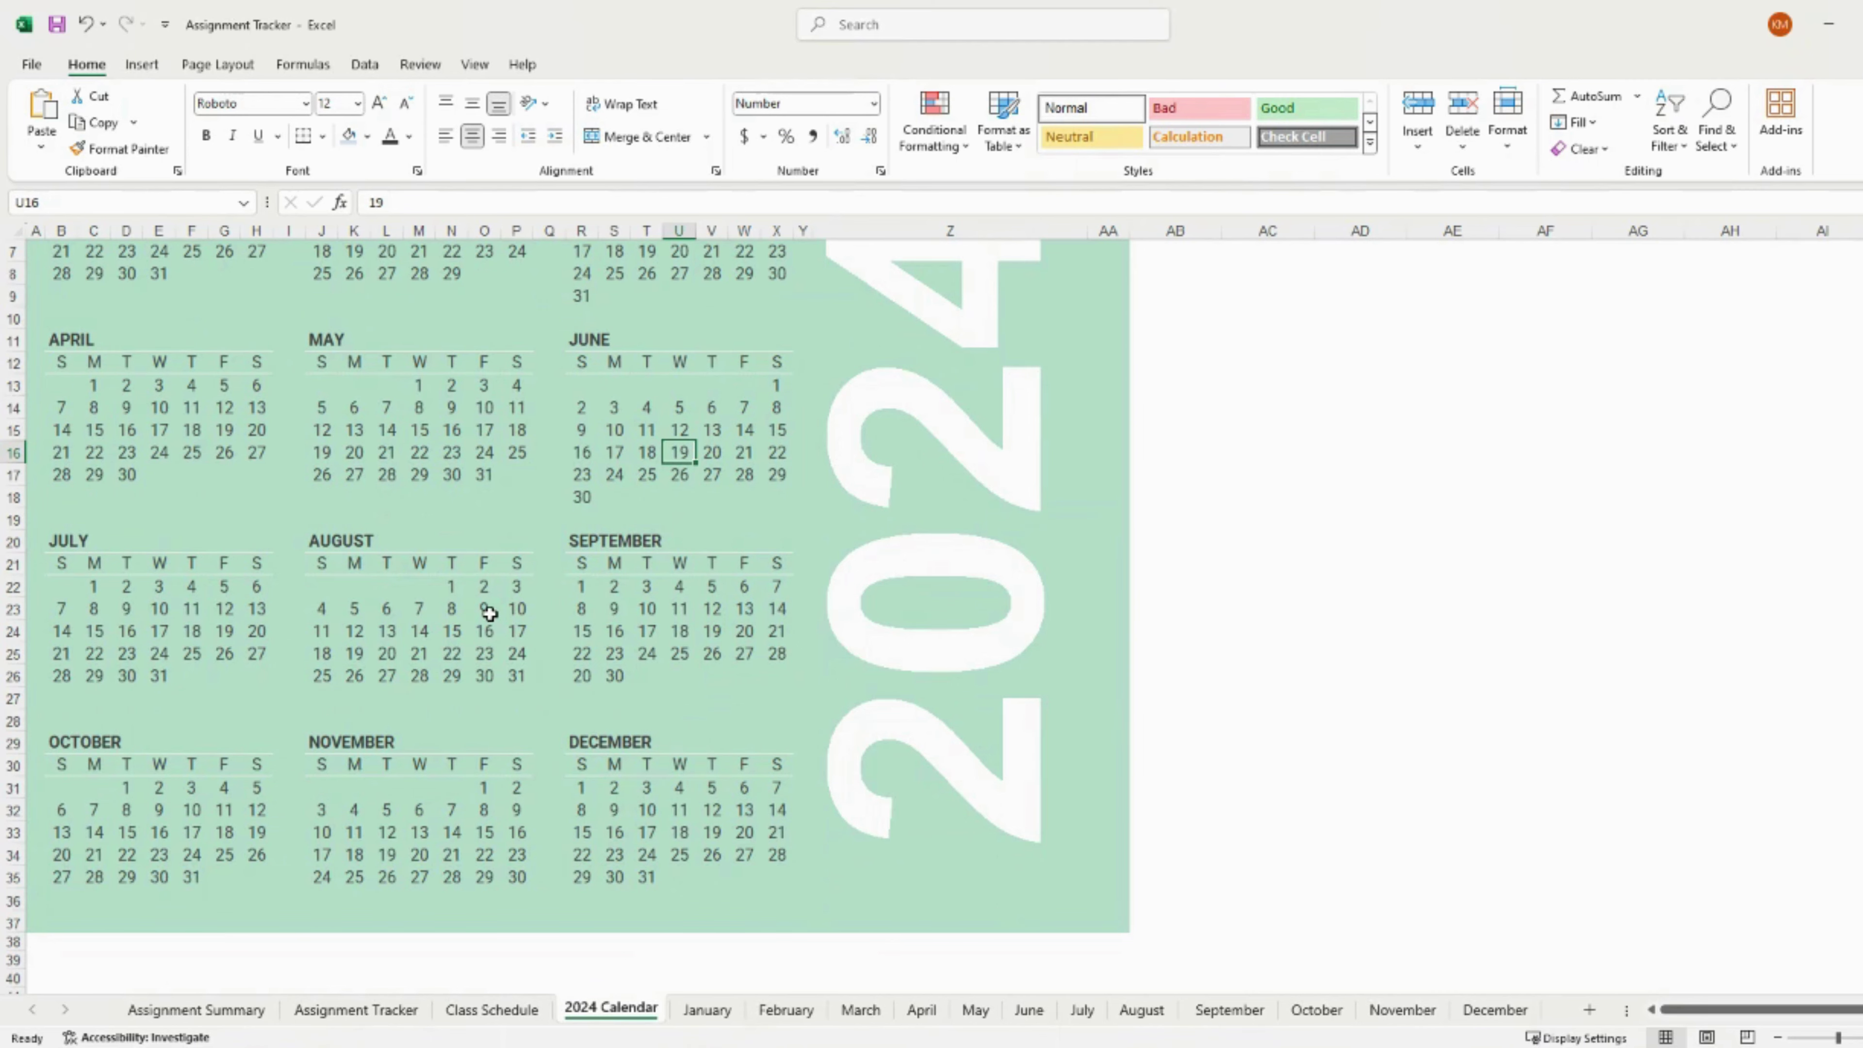
{"action": "scroll", "coordinate": [490, 646], "scroll_direction": "up", "scroll_amount": 1}
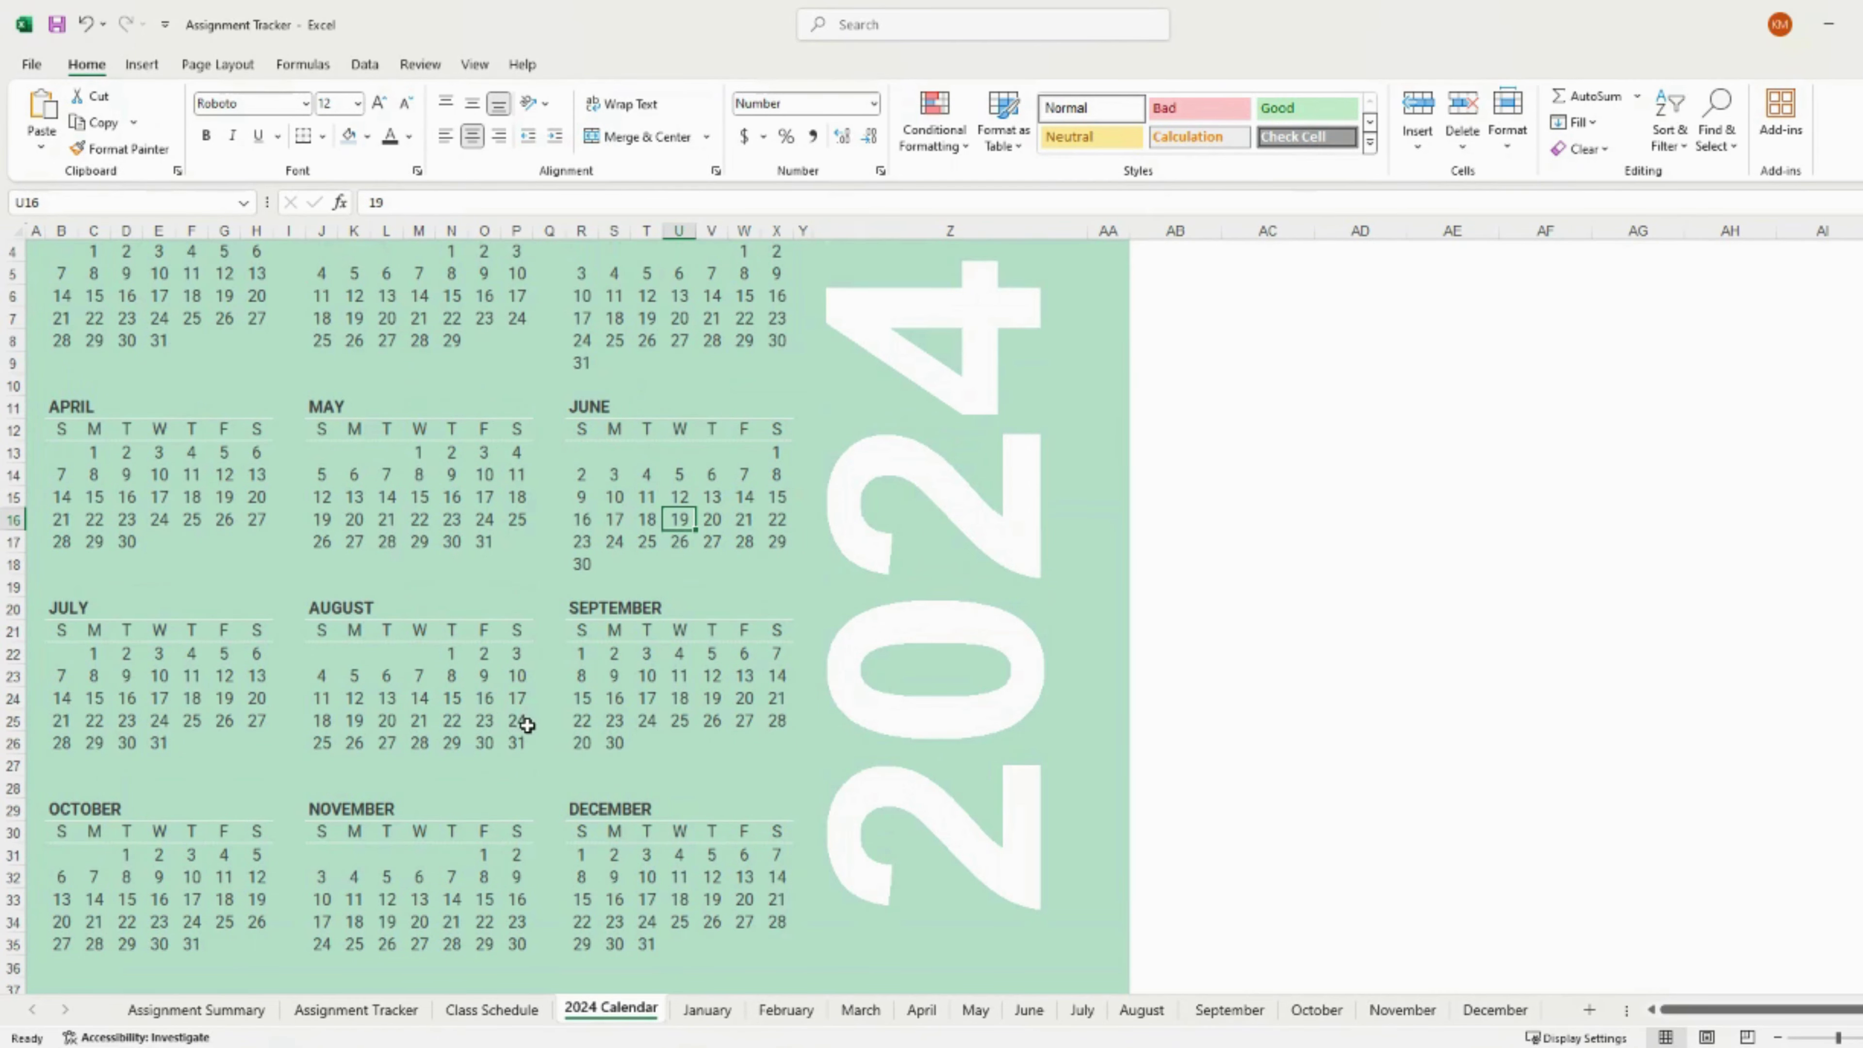
{"action": "scroll", "coordinate": [527, 725], "scroll_direction": "down", "scroll_amount": 1}
{"action": "left_click", "coordinate": [734, 609]}
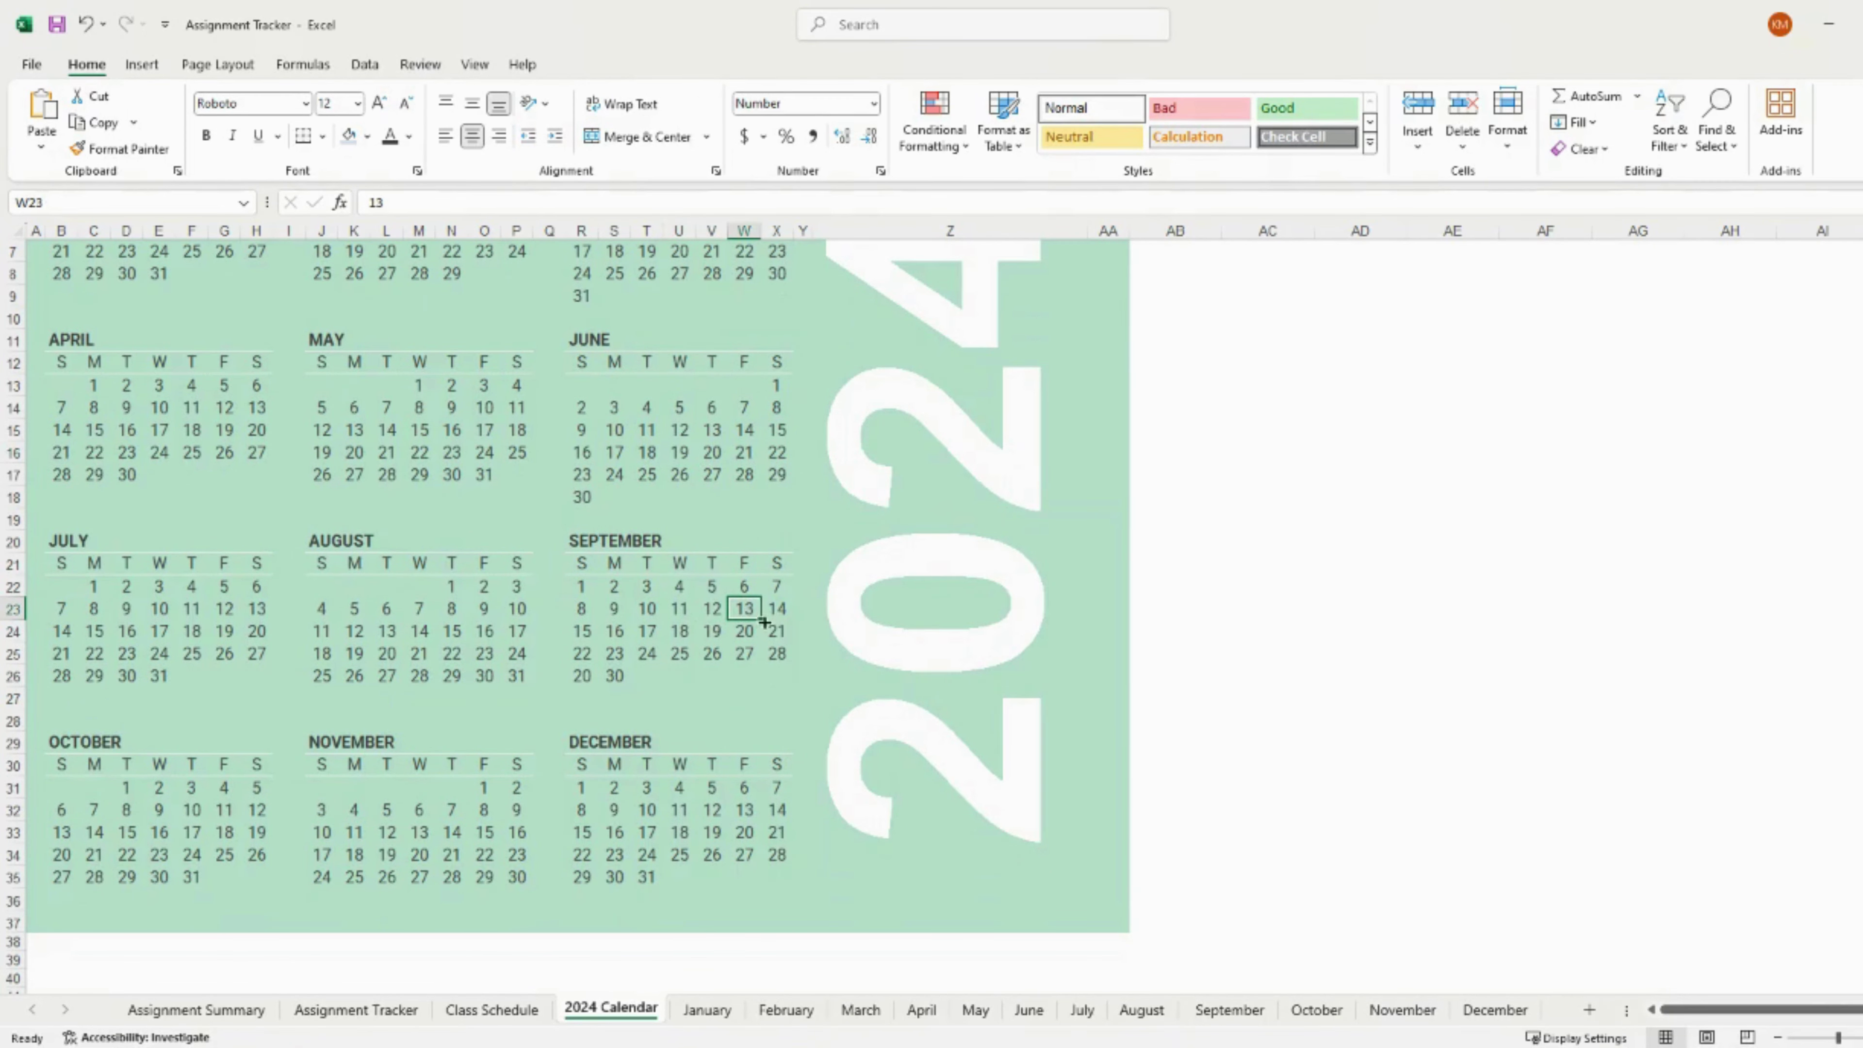
{"action": "left_click", "coordinate": [206, 136]}
{"action": "left_click", "coordinate": [713, 631]}
{"action": "left_click", "coordinate": [206, 136]}
{"action": "left_click", "coordinate": [742, 655]}
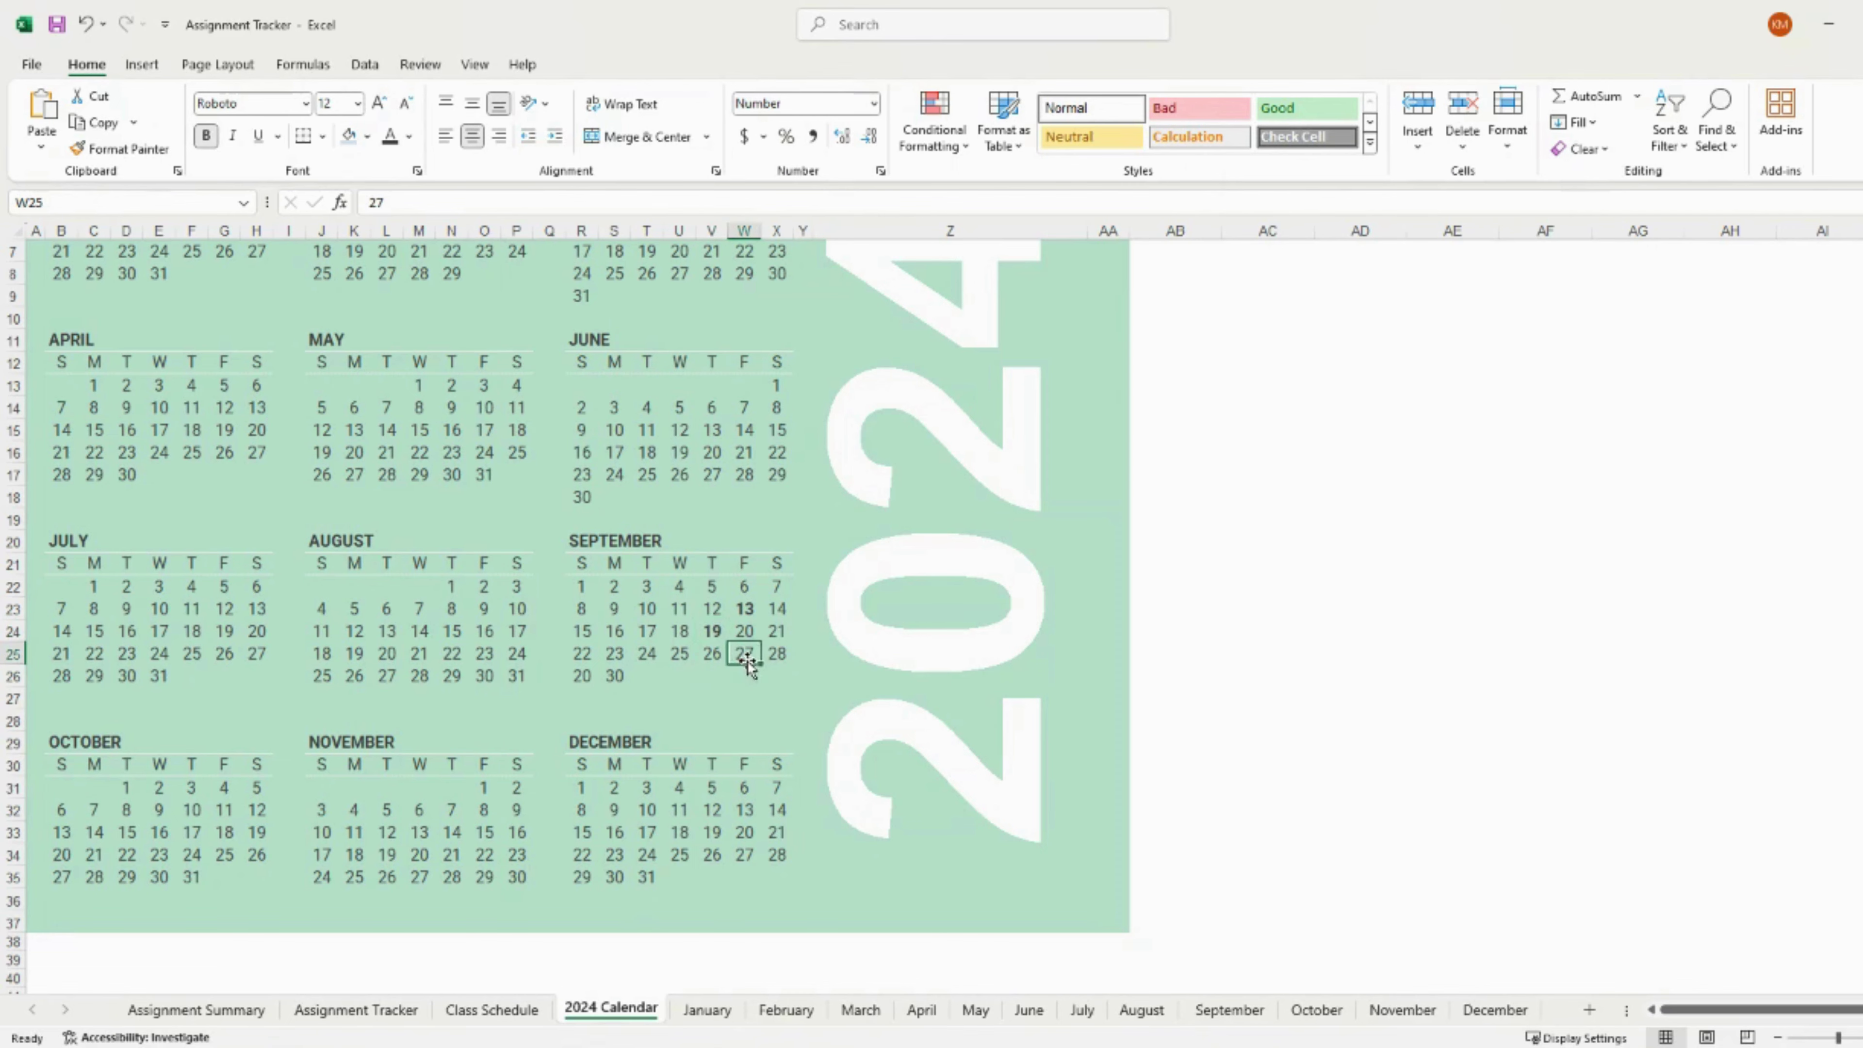
{"action": "left_click", "coordinate": [206, 136]}
Make September 14 on the yearly calendar red and bold.
{"action": "left_click", "coordinate": [775, 608]}
{"action": "left_click", "coordinate": [411, 137]}
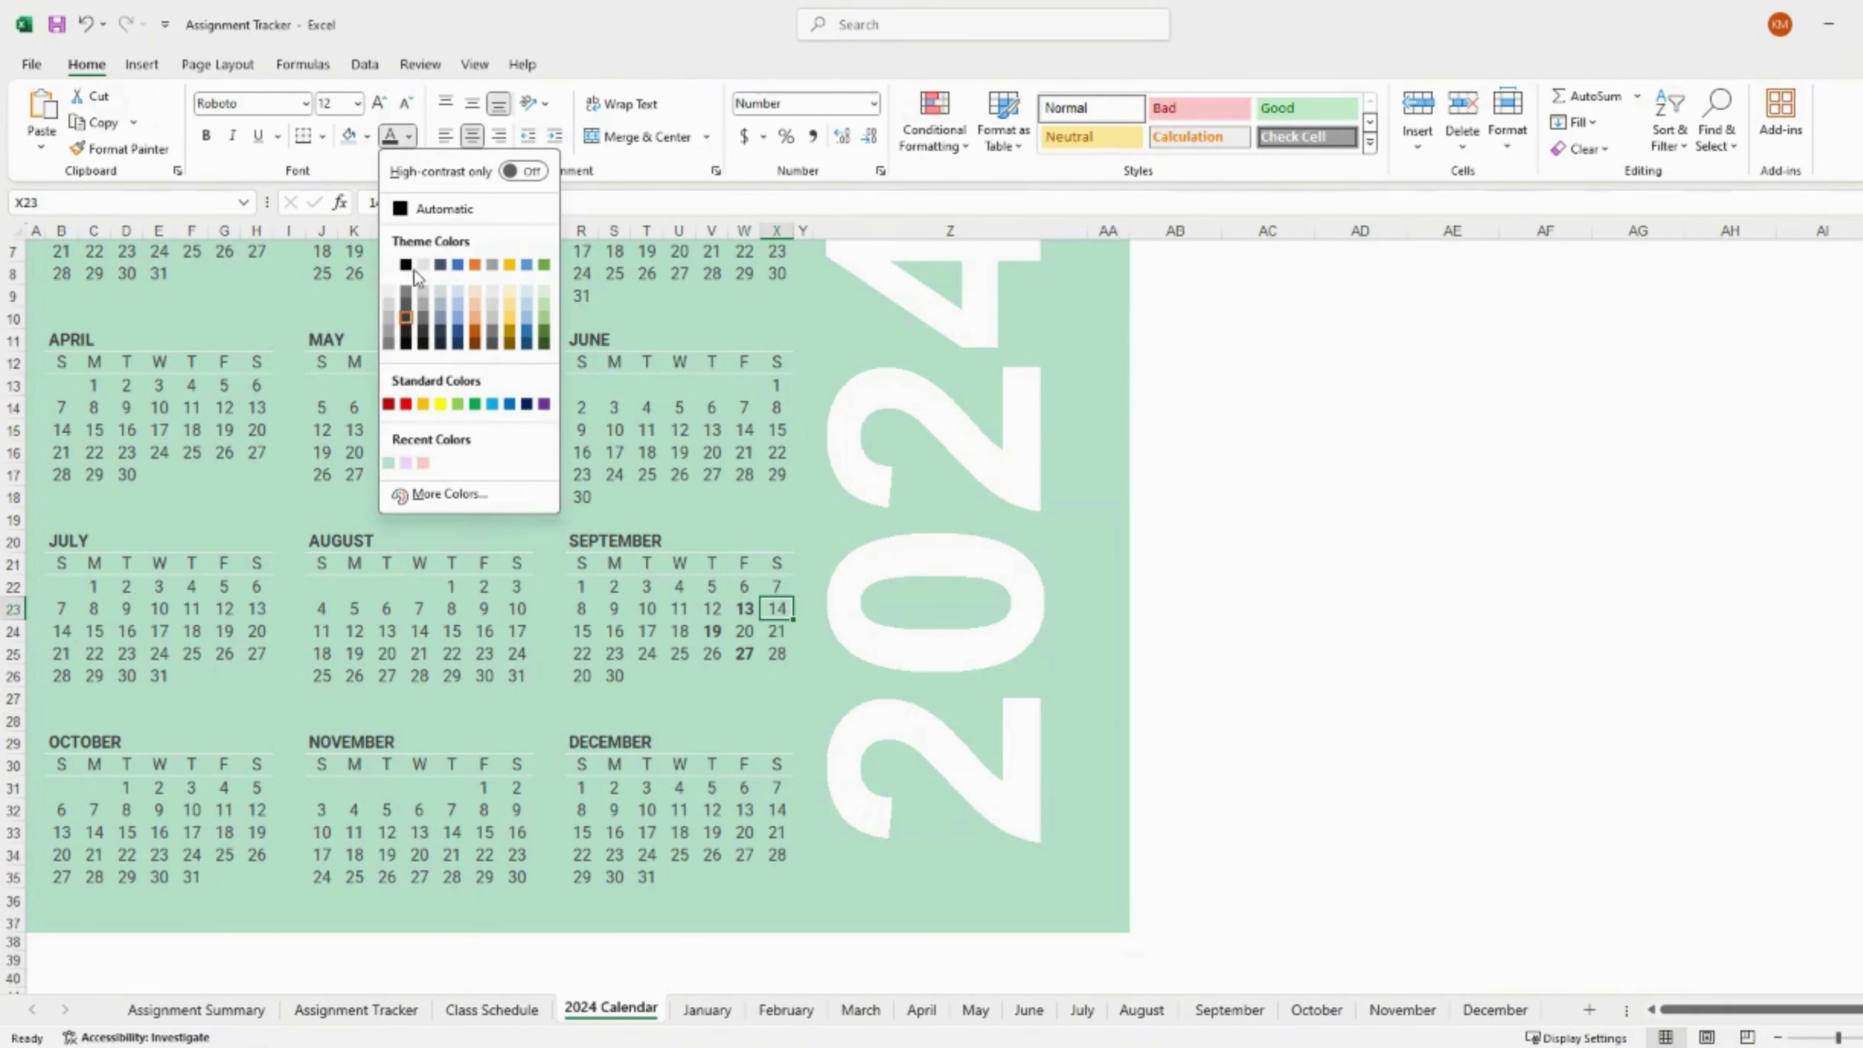
{"action": "left_click", "coordinate": [406, 402]}
{"action": "left_click", "coordinate": [207, 136]}
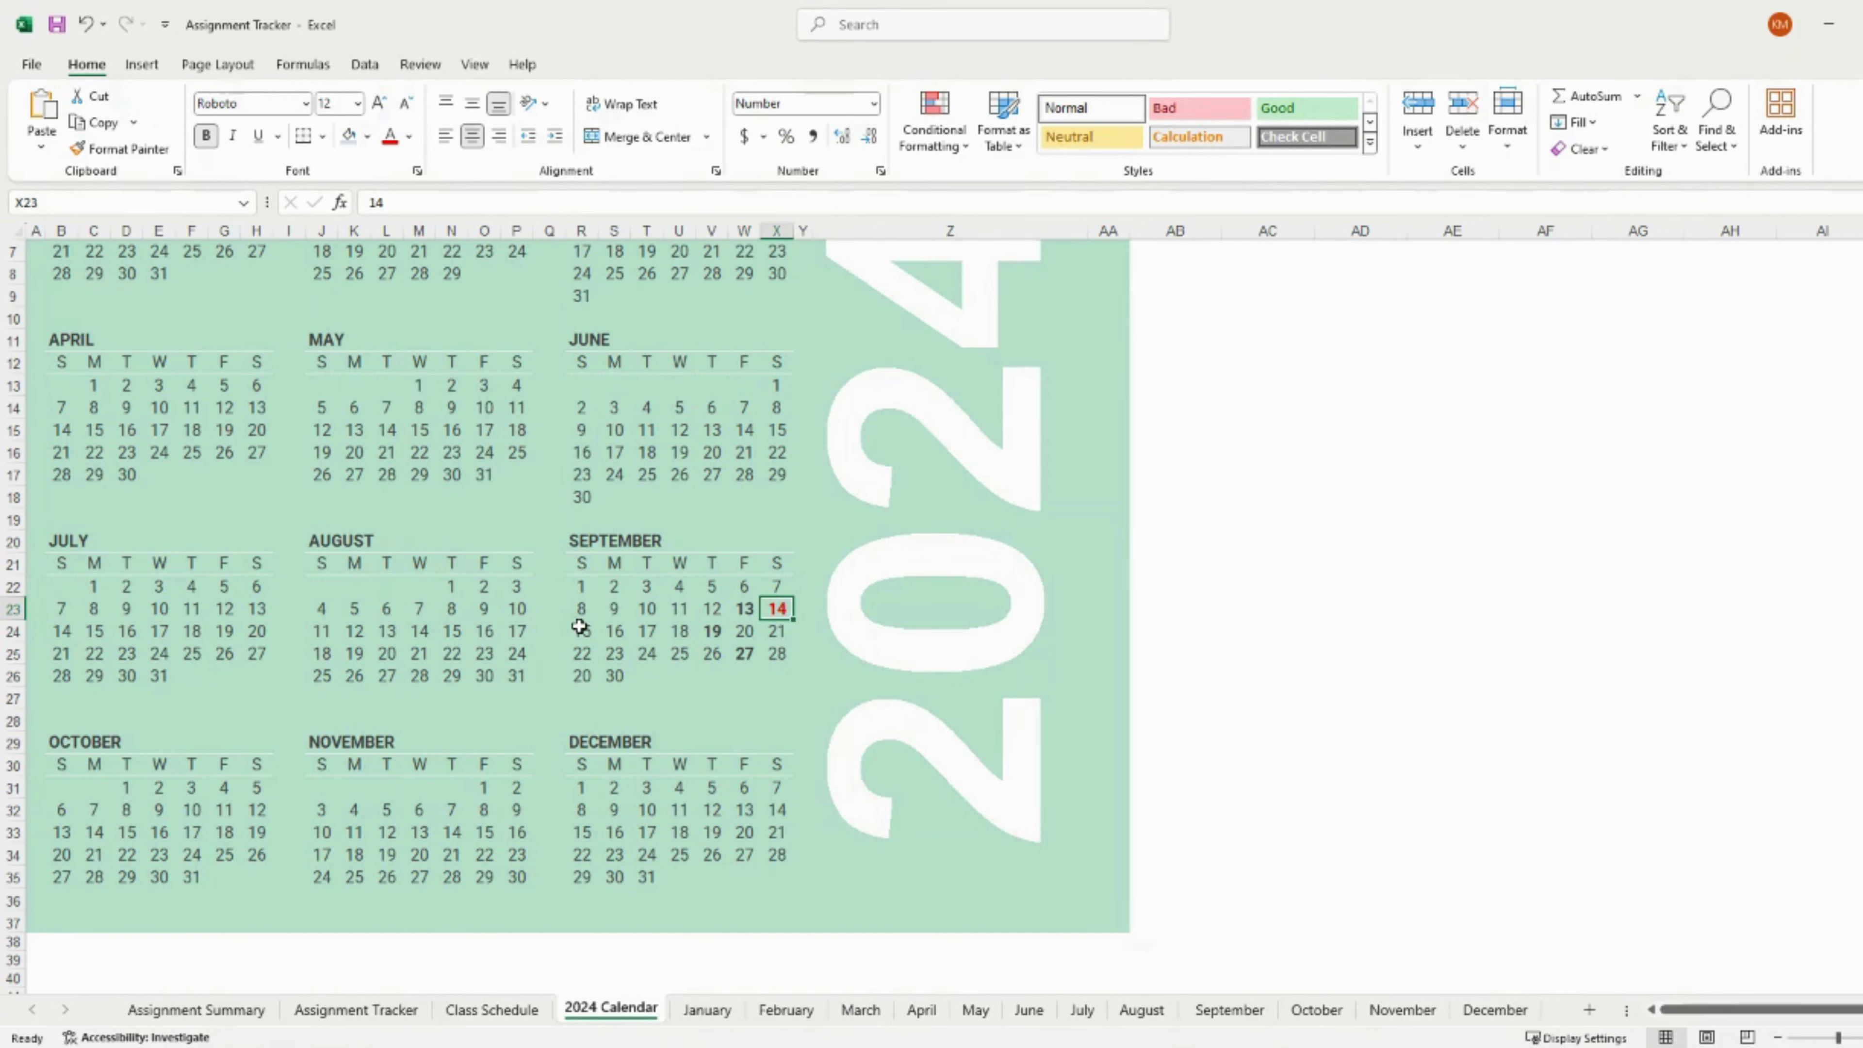
Undo the bold and red formatting applied to the September dates on the 2024 Calendar sheet.
{"action": "left_click", "coordinate": [580, 627]}
{"action": "key", "text": "ctrl+z"}
{"action": "key", "text": "ctrl+z"}
{"action": "key", "text": "ctrl+z"}
{"action": "key", "text": "ctrl+z"}
{"action": "left_click", "coordinate": [622, 653]}
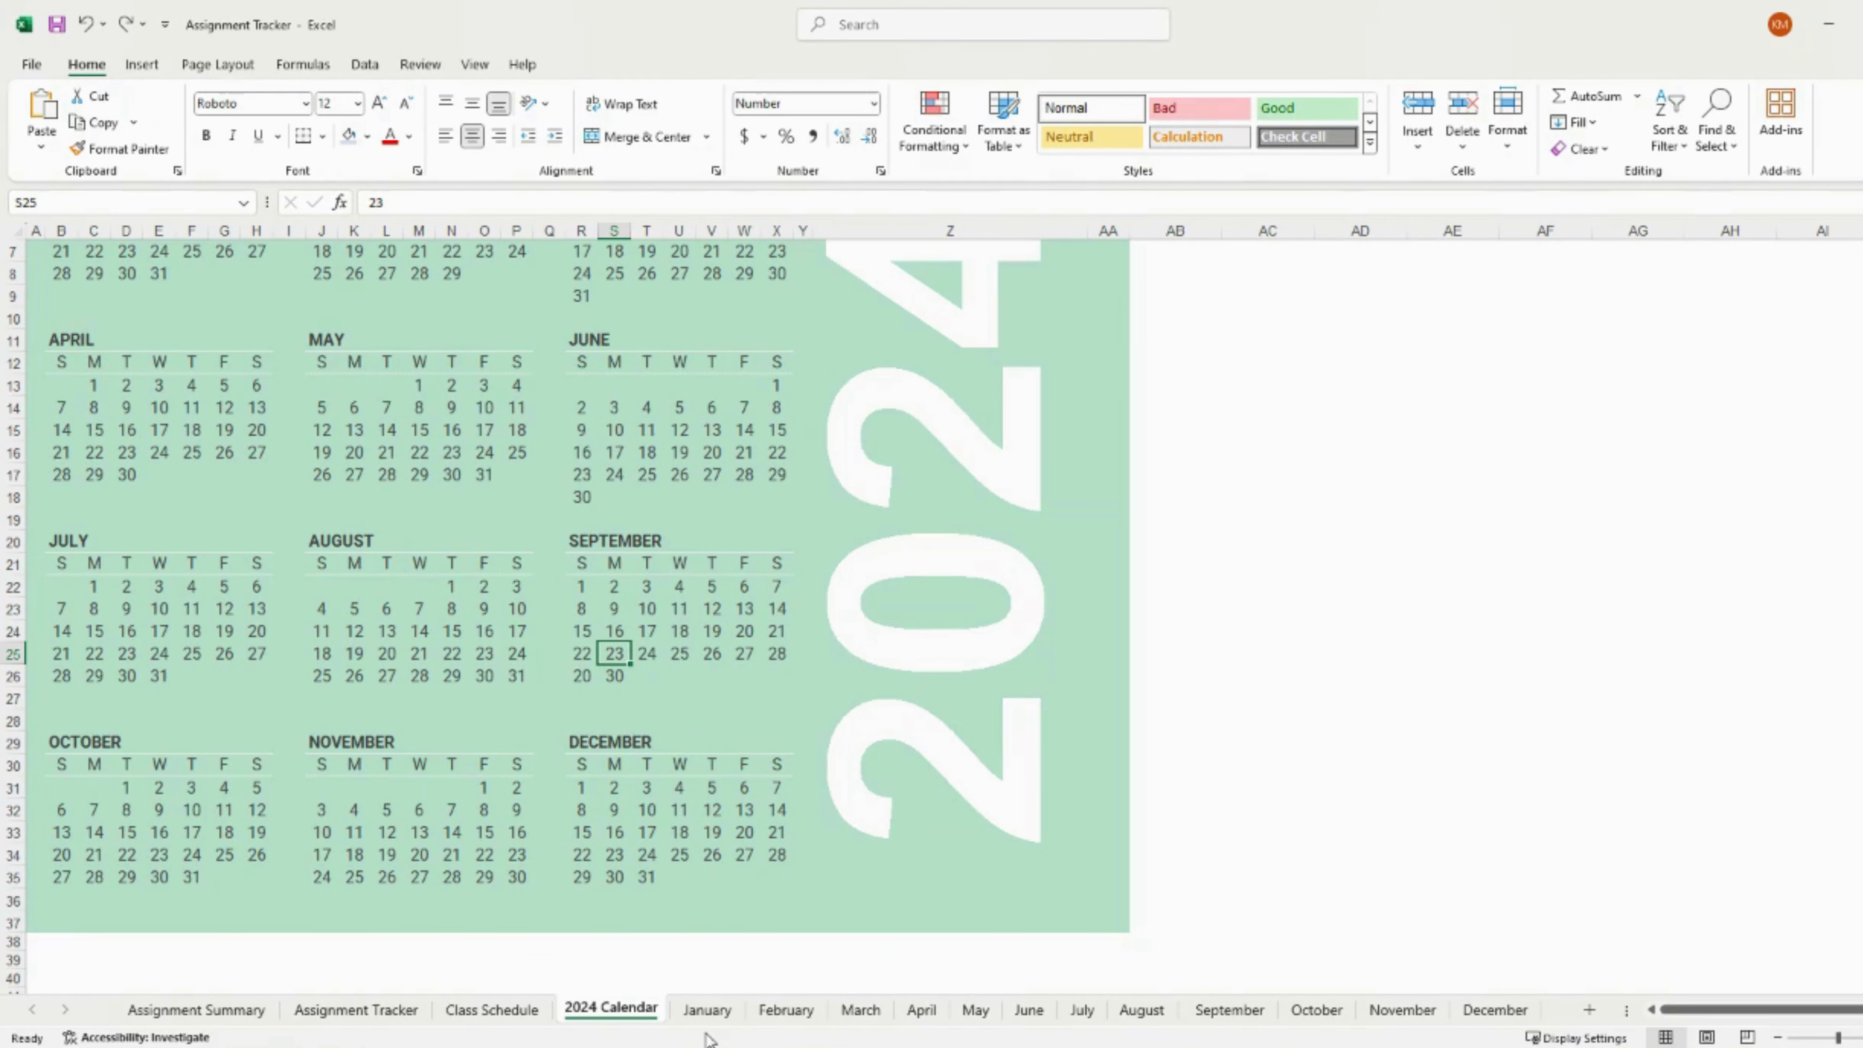
Enter "Art 1 project due" in the cell below Friday the 5th on the January sheet.
{"action": "left_click", "coordinate": [709, 1017]}
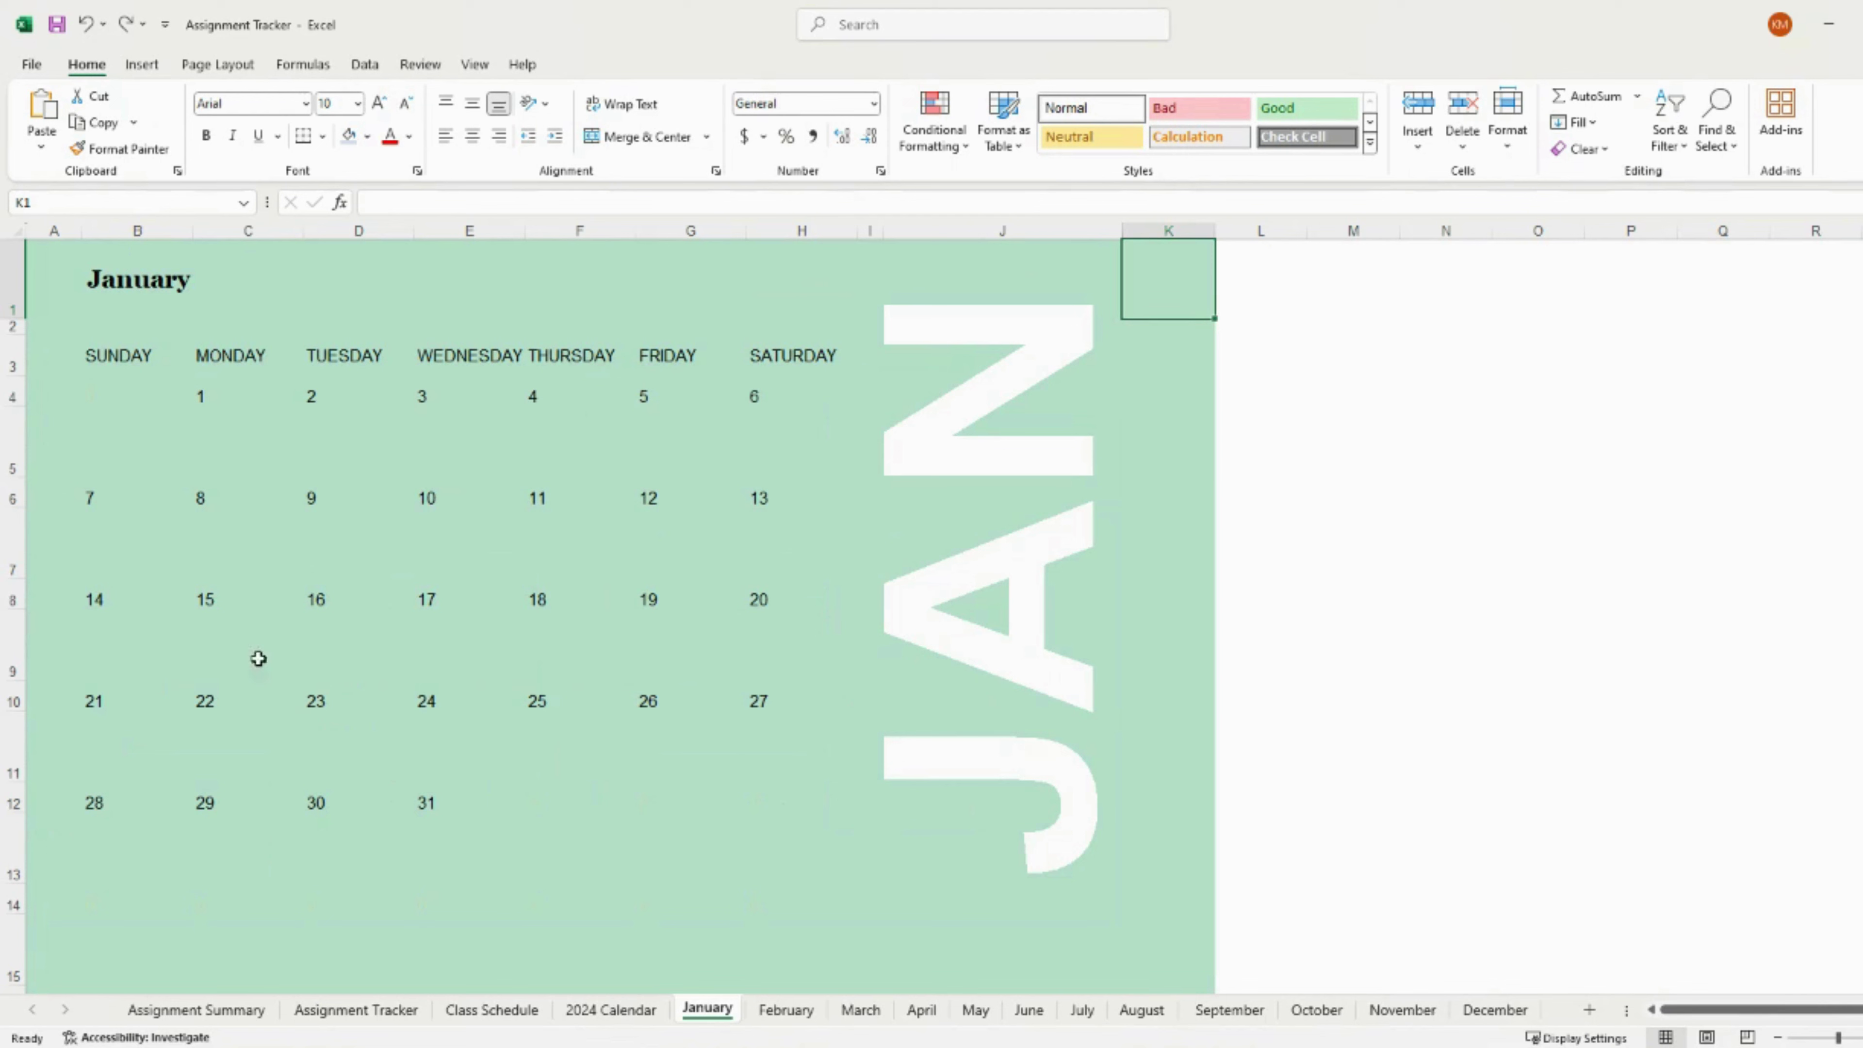
{"action": "left_click", "coordinate": [779, 435]}
{"action": "left_click", "coordinate": [679, 438]}
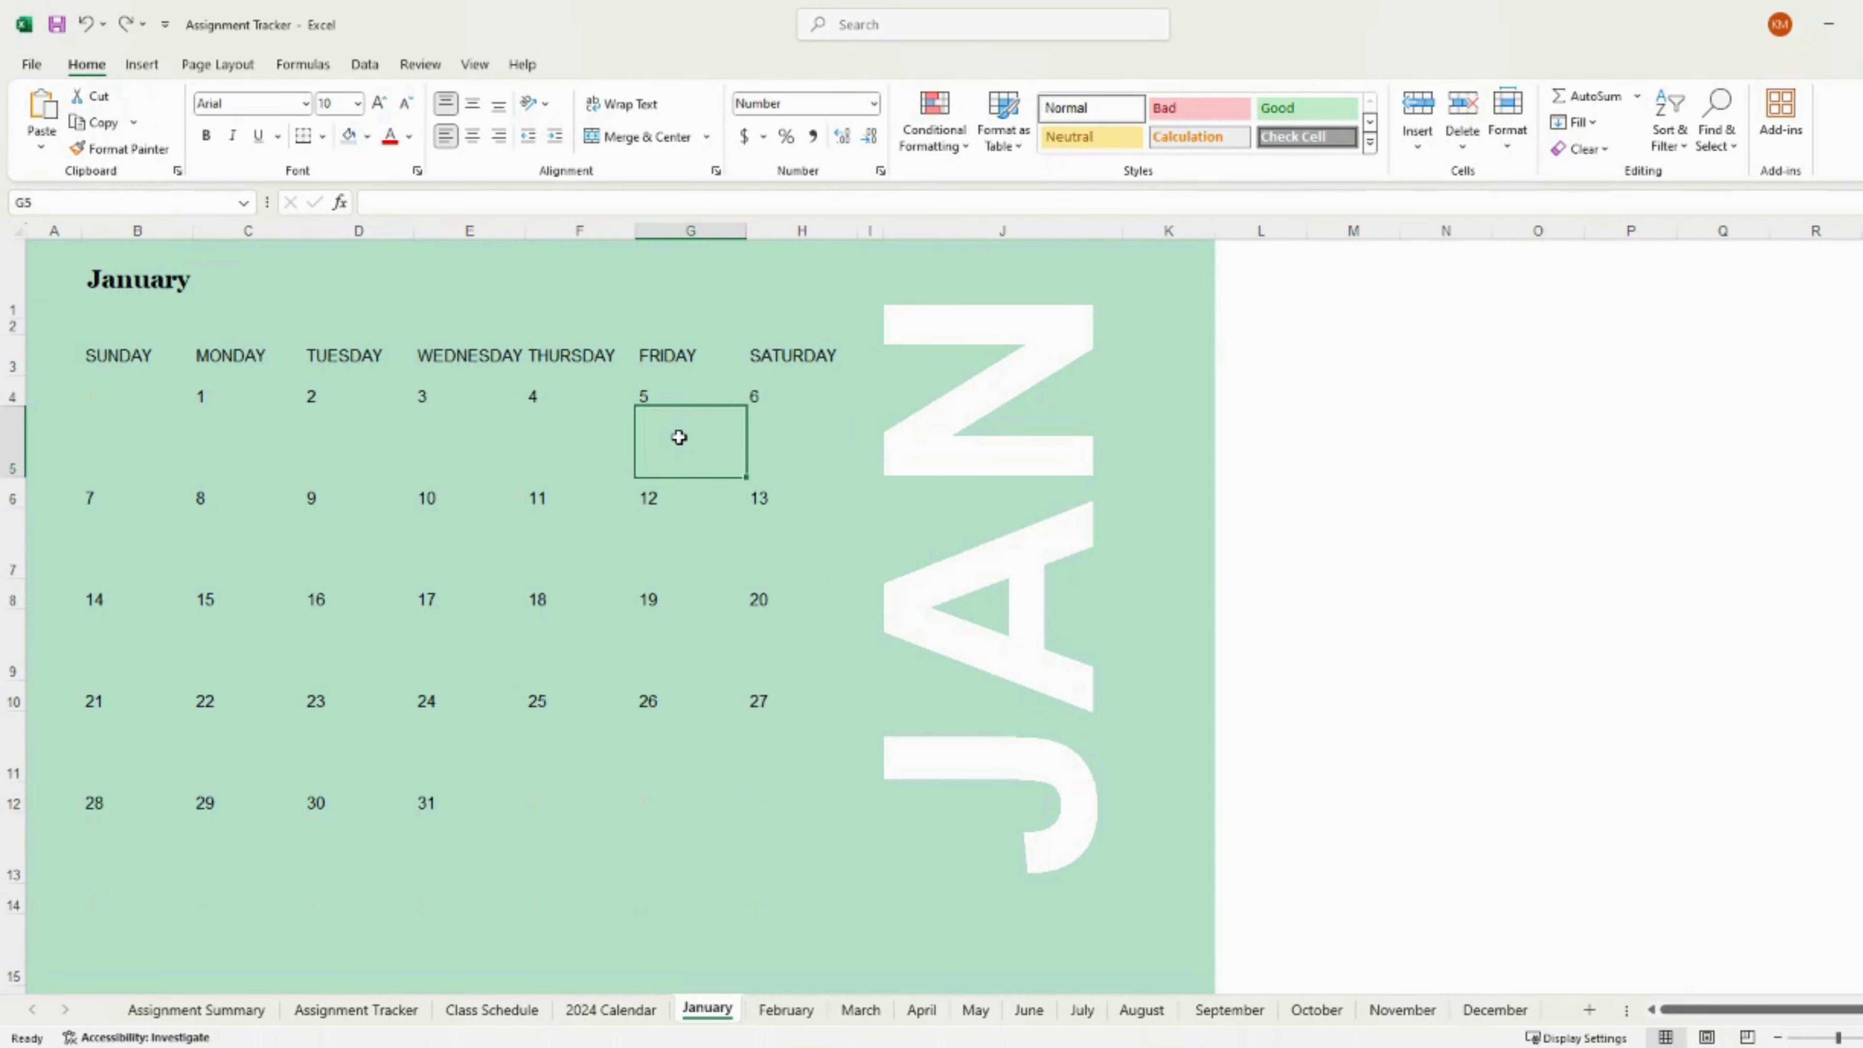
{"action": "type", "text": "Art 1 projec"}
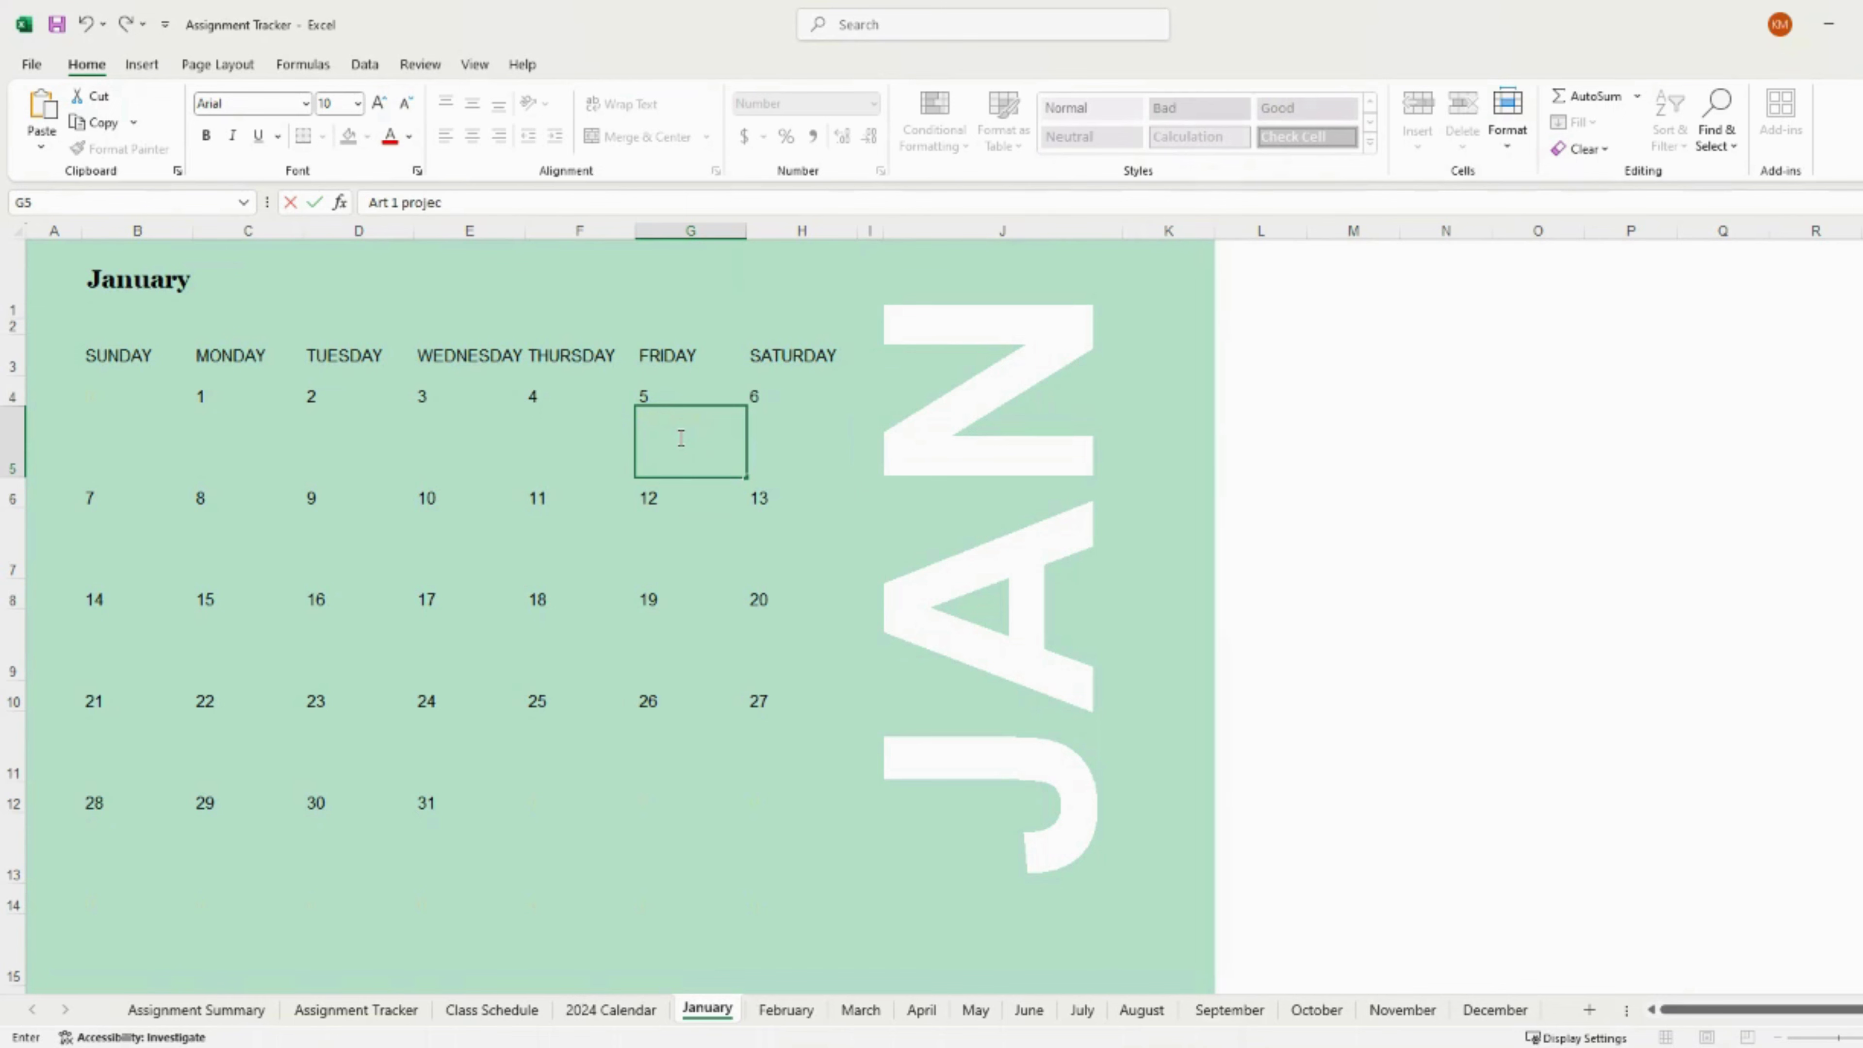
{"action": "type", "text": "t due"}
{"action": "key", "text": "Return"}
{"action": "left_click", "coordinate": [679, 436]}
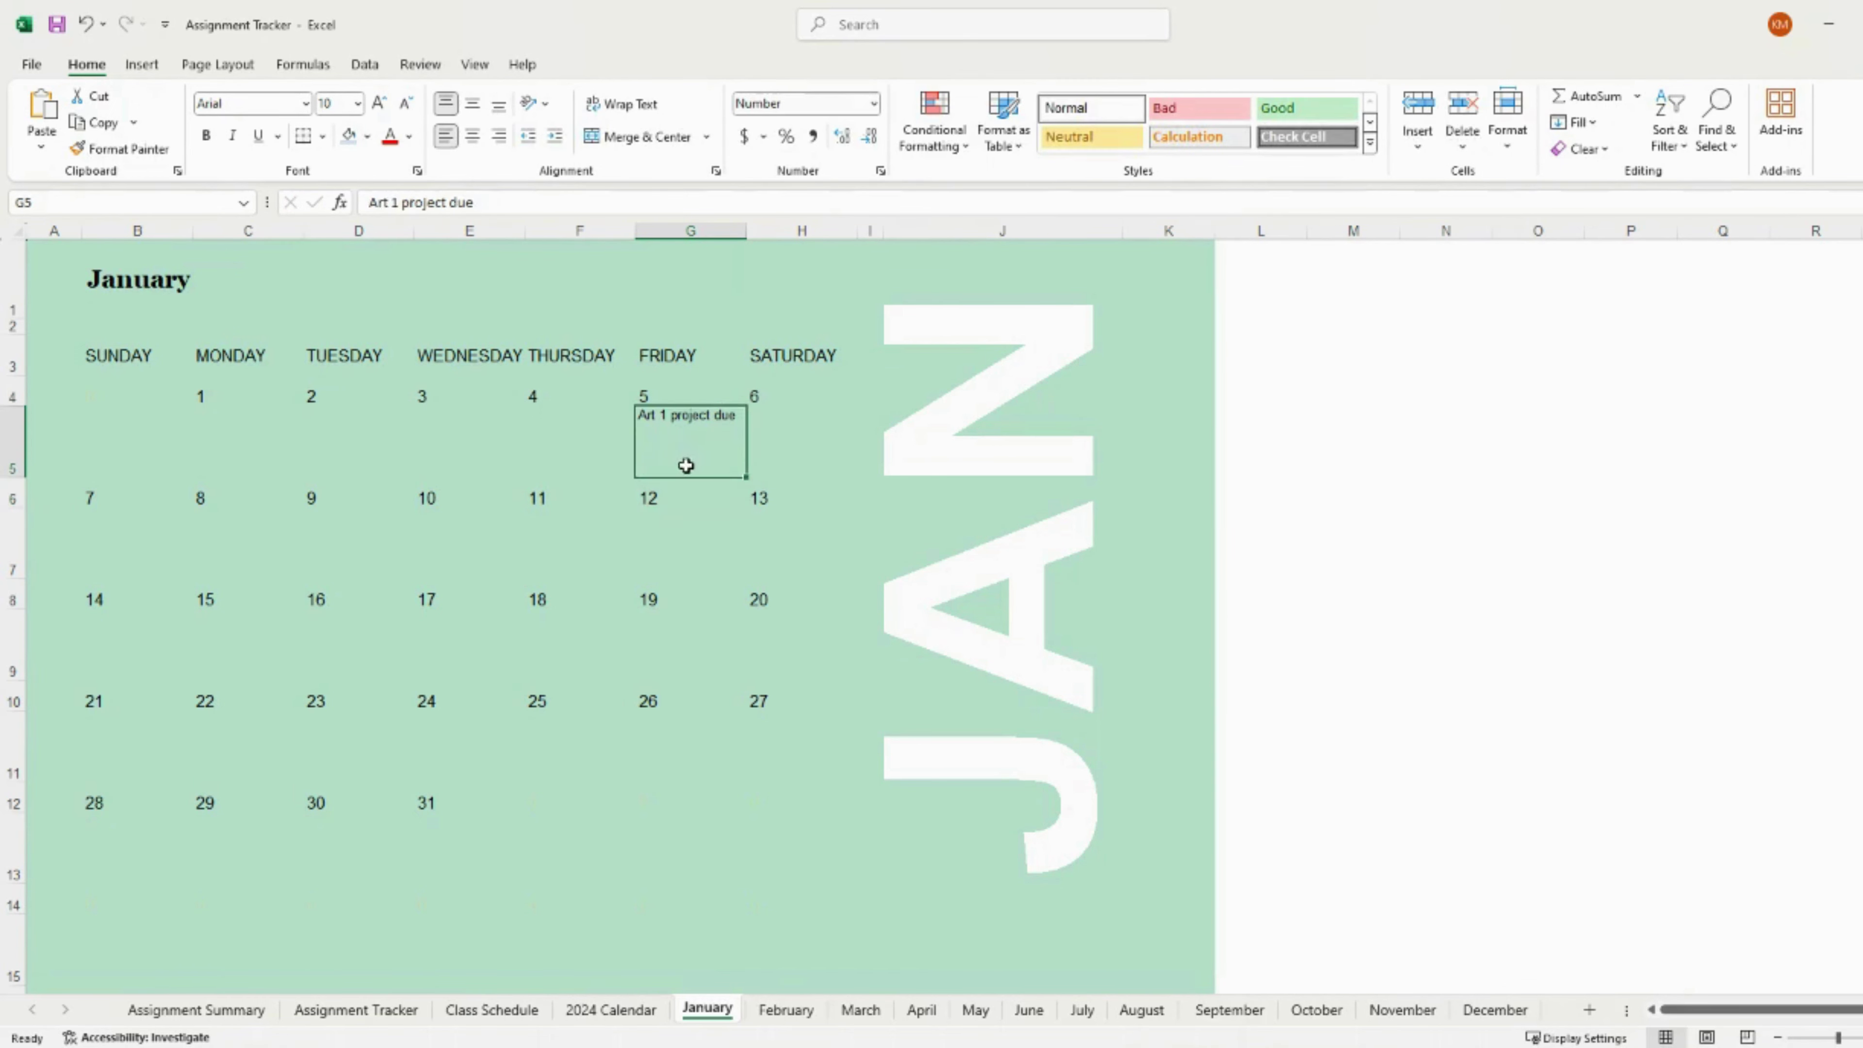
Bold the date number 5 above the project note on the January sheet.
{"action": "left_click", "coordinate": [664, 394]}
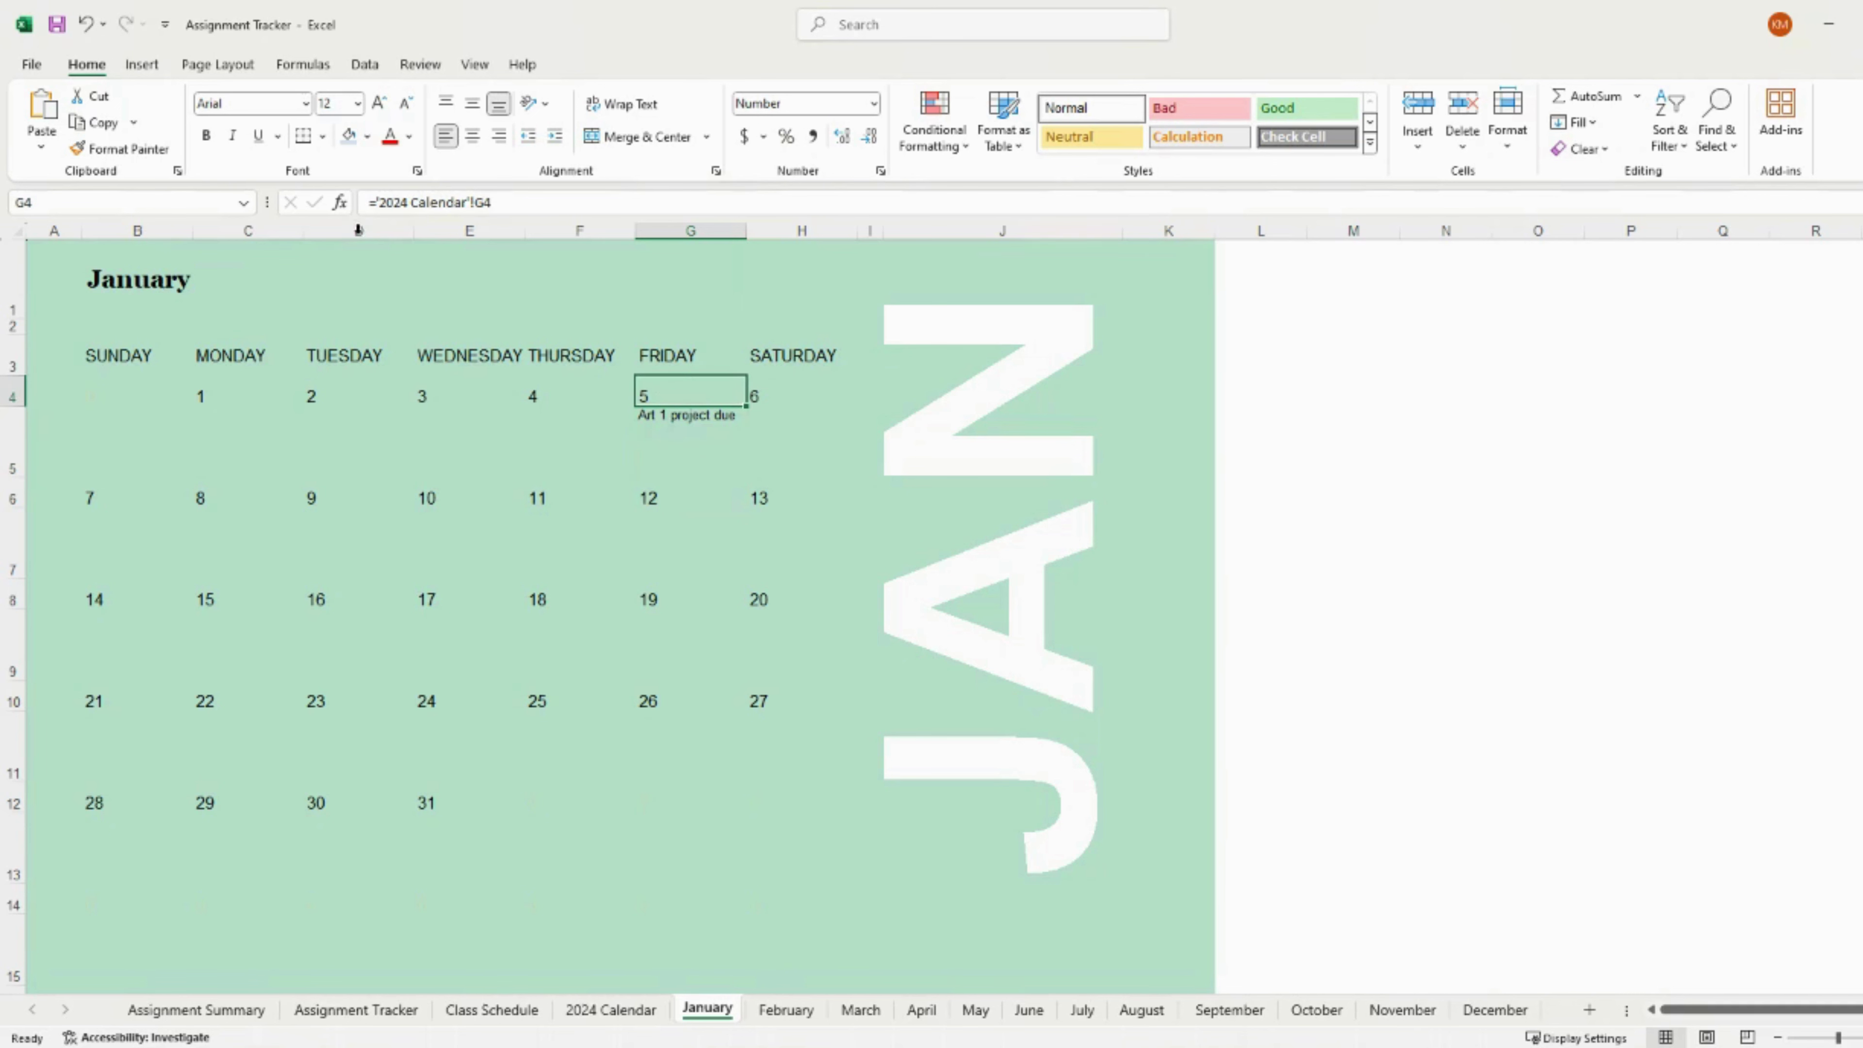
{"action": "left_click", "coordinate": [212, 139]}
{"action": "left_click", "coordinate": [674, 445]}
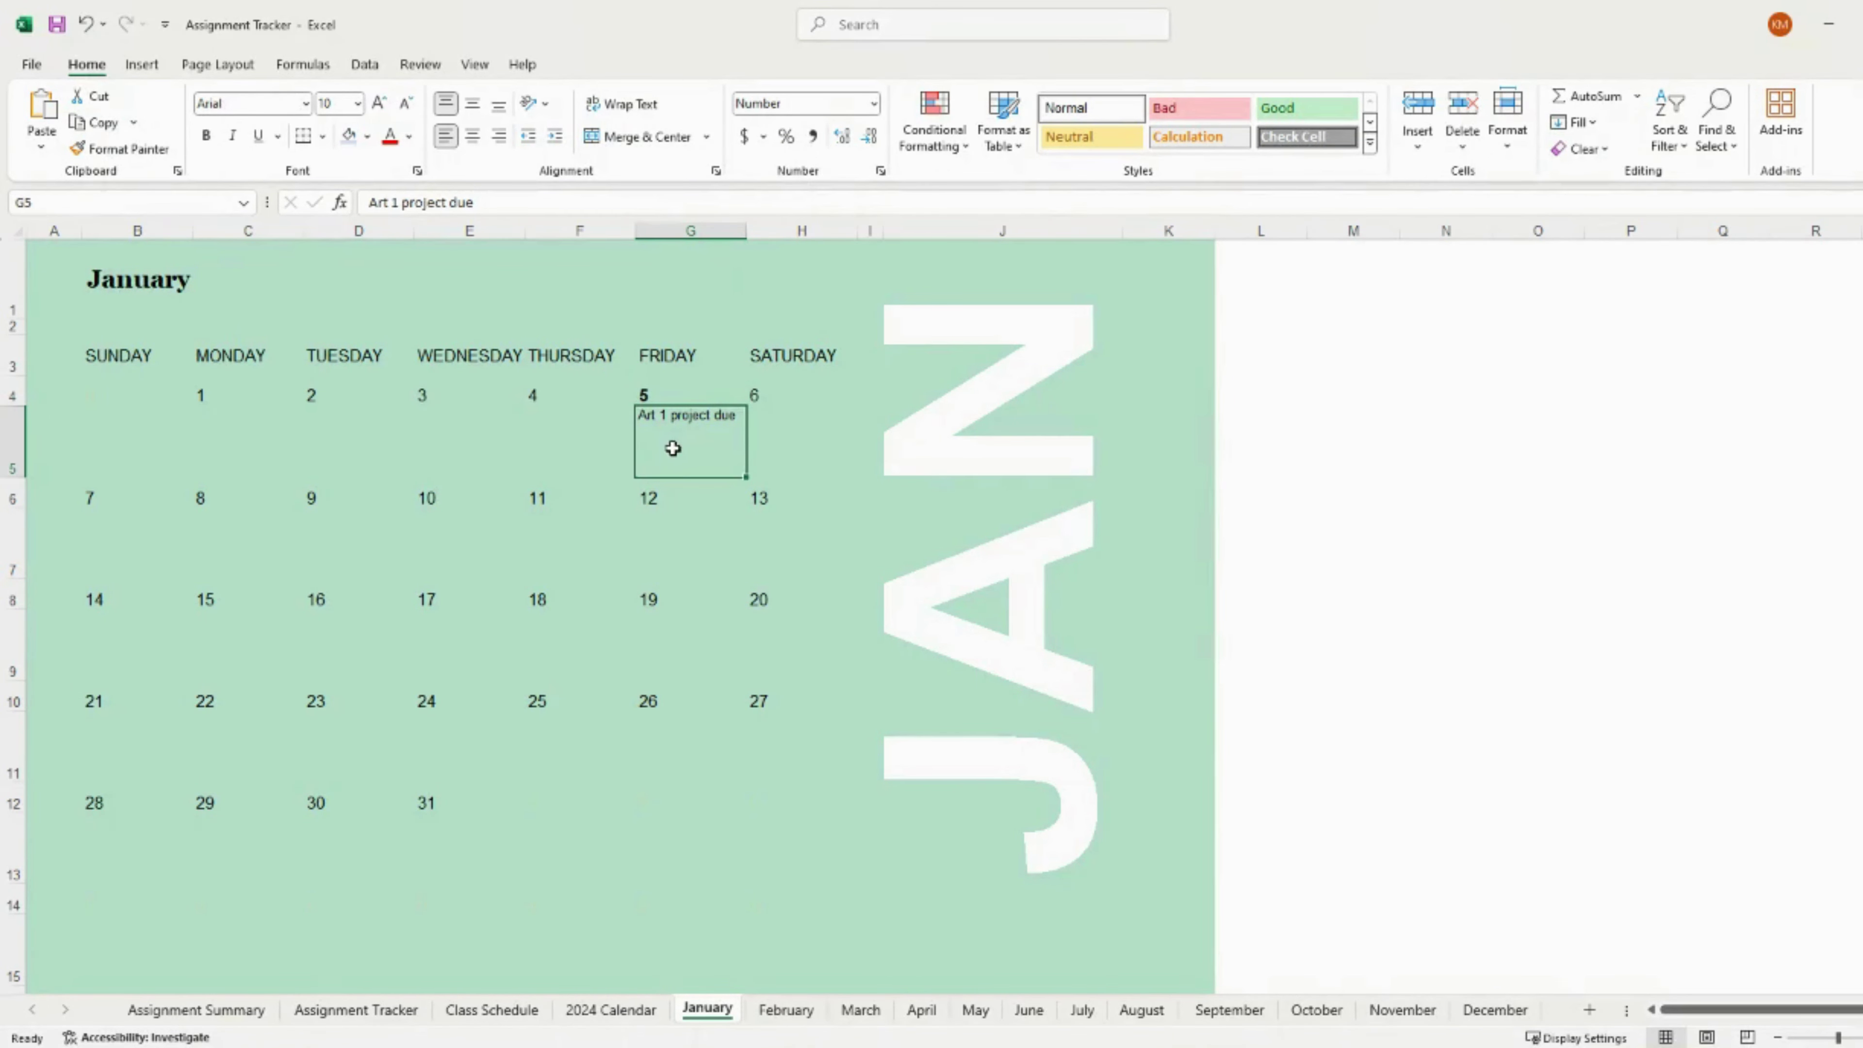